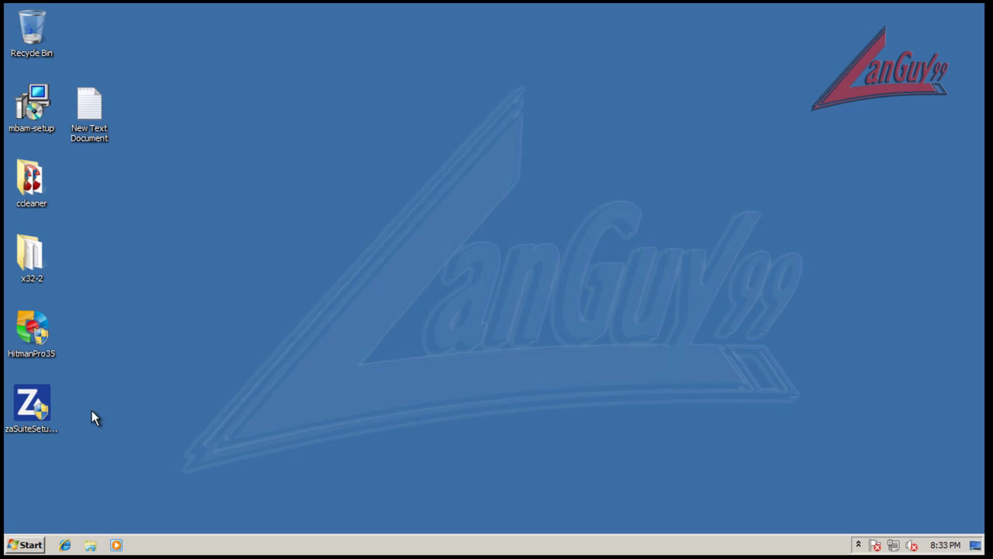
# Check the file properties of the zaSuiteSetup_100_240_000_en installer on the desktop and close them without changes
pyautogui.click(39, 409)
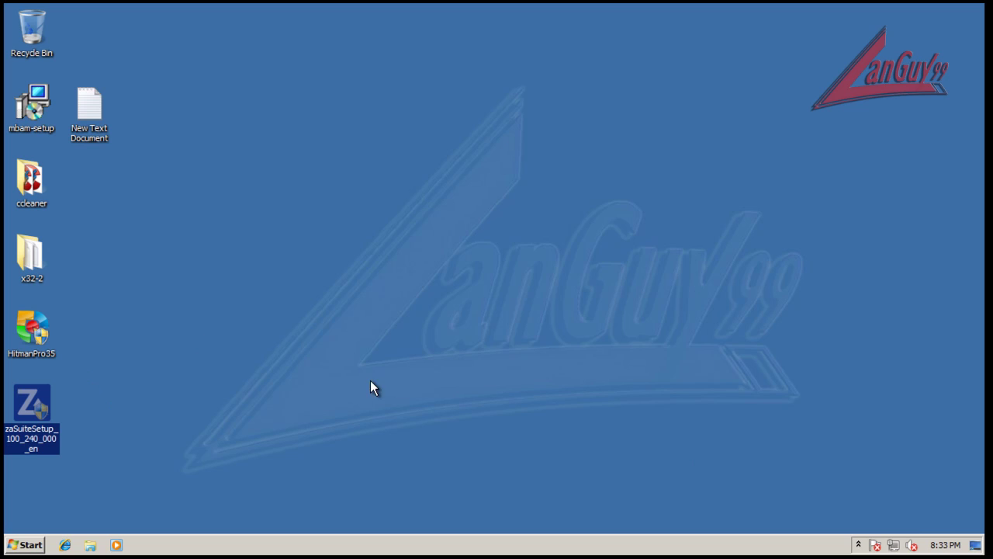
pyautogui.click(859, 544)
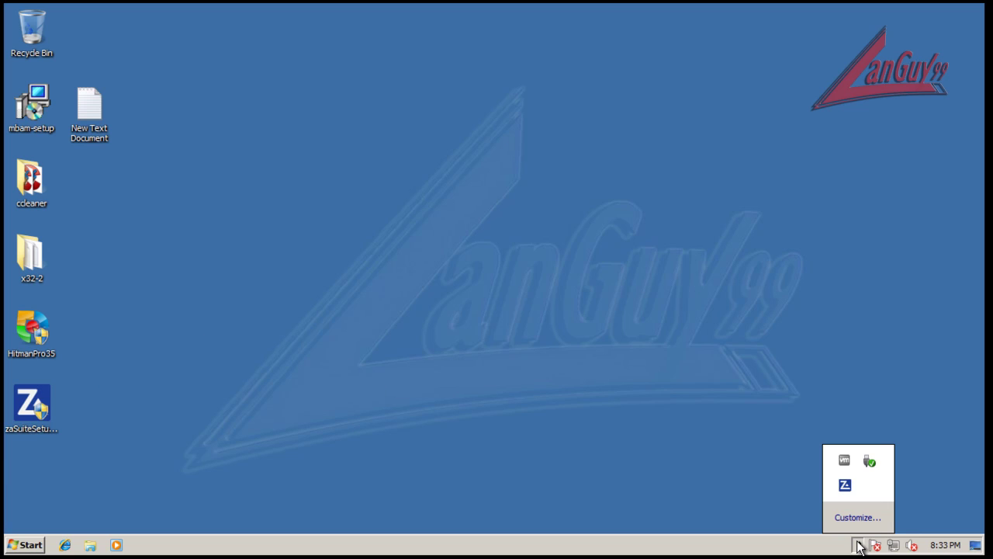
pyautogui.click(497, 458)
pyautogui.rightClick(36, 395)
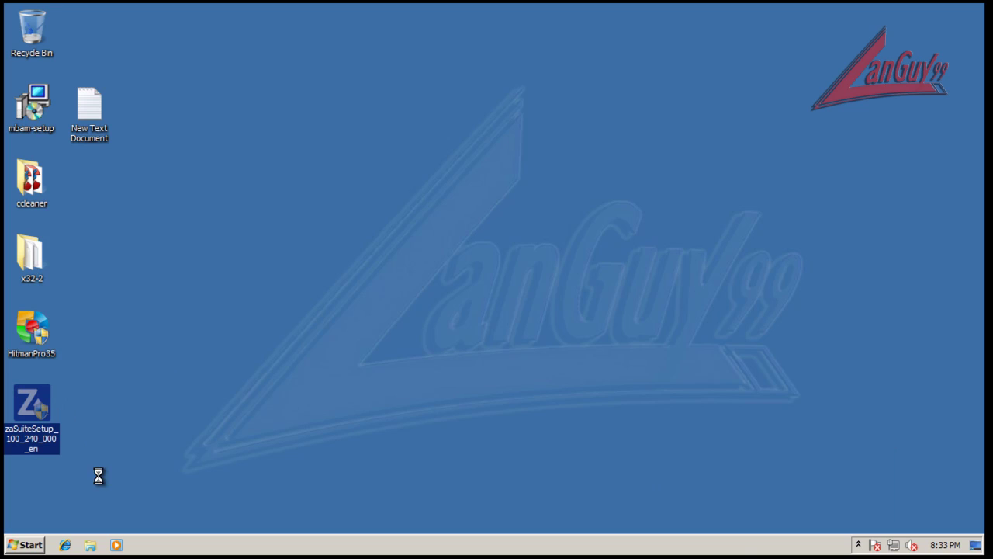
pyautogui.click(123, 384)
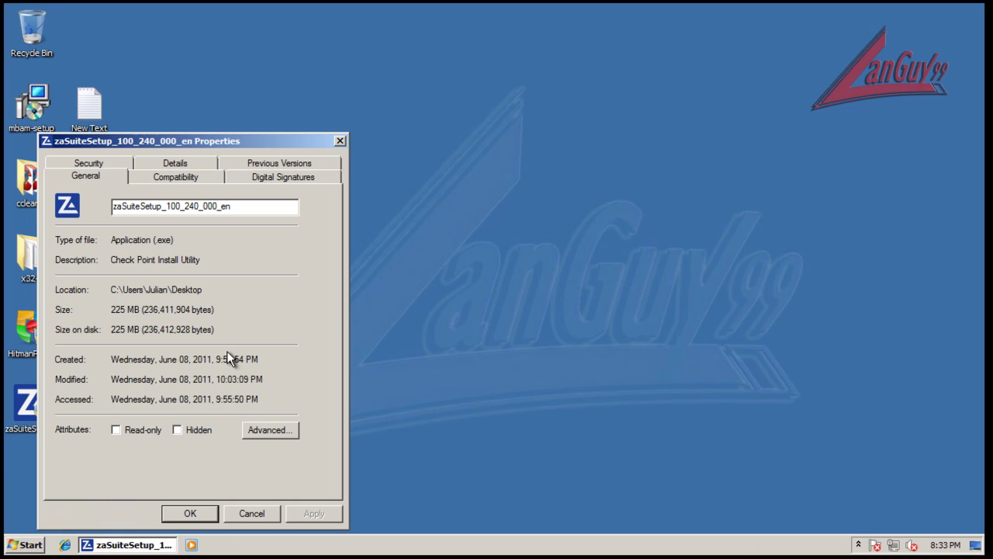
pyautogui.click(251, 513)
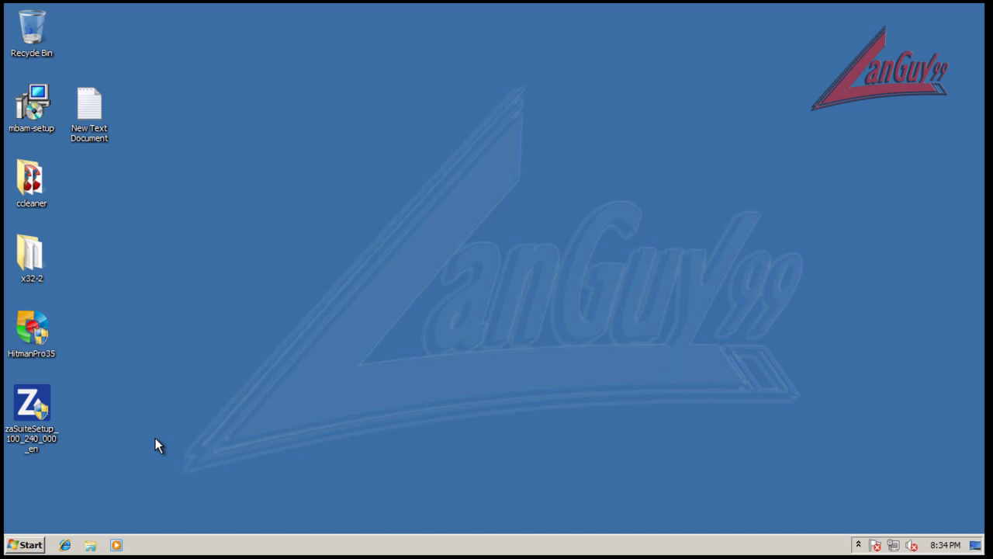
# Open ZoneAlarm from the notification area, start its update, and place the update progress window beside the main window
pyautogui.click(859, 544)
pyautogui.doubleClick(845, 487)
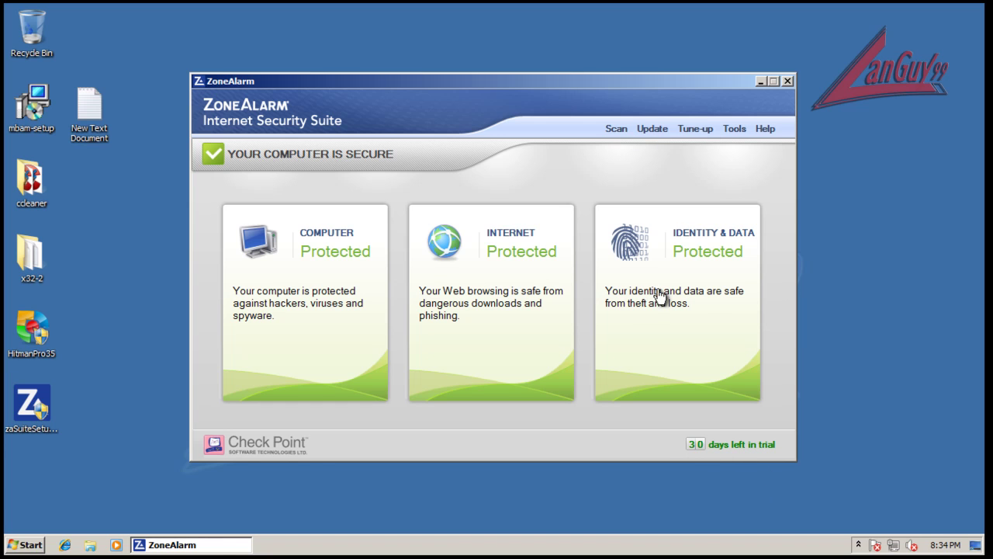
pyautogui.click(652, 131)
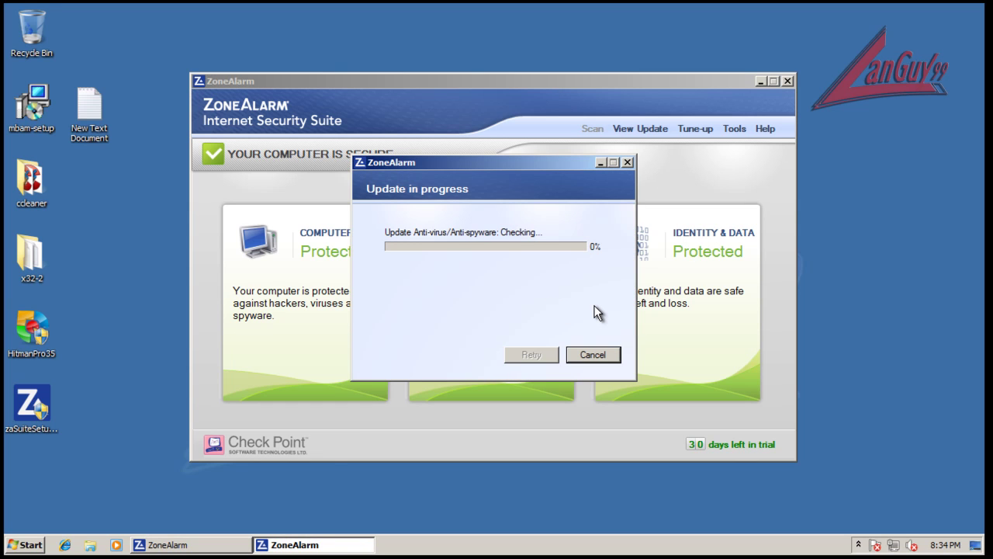
pyautogui.moveTo(493, 161); pyautogui.dragTo(169, 103)
pyautogui.moveTo(374, 85); pyautogui.dragTo(513, 76)
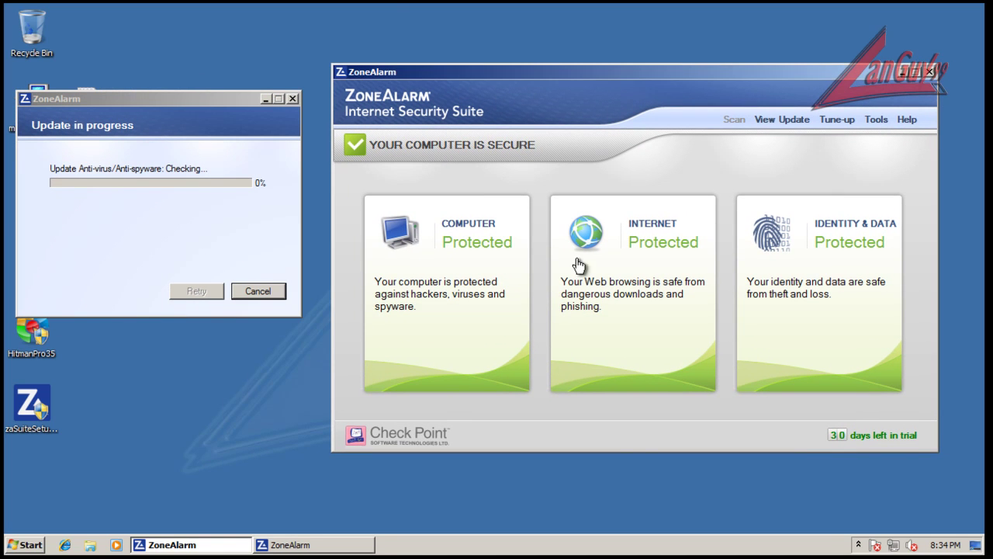
# Open the Computer protection details and close the finished update window
pyautogui.click(551, 285)
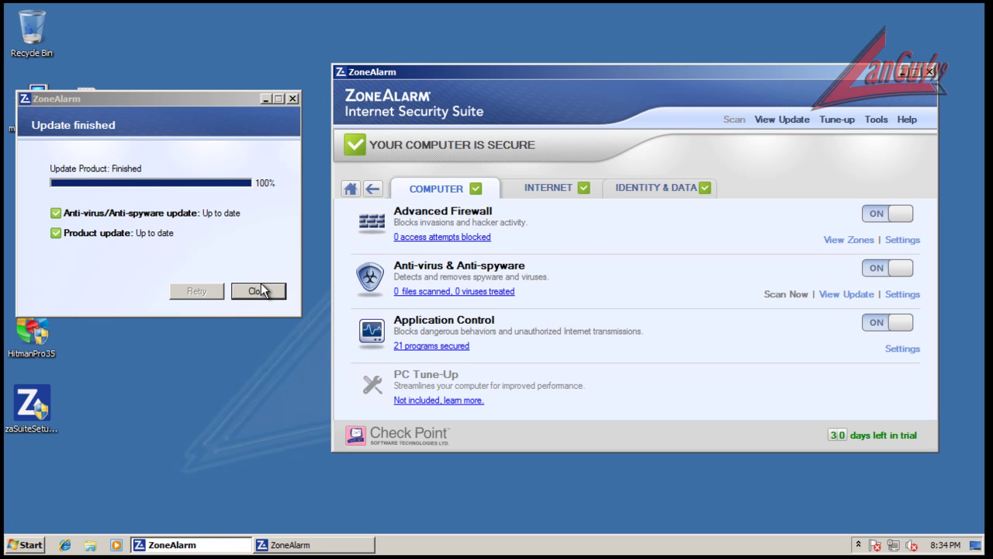
pyautogui.click(262, 291)
pyautogui.moveTo(580, 68); pyautogui.dragTo(499, 73)
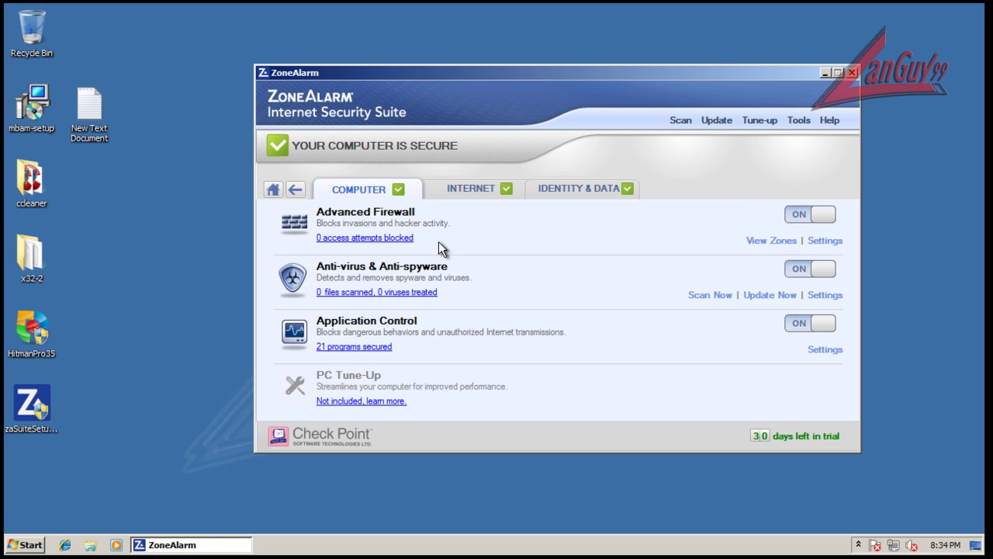
# Examine the Advanced Firewall settings, including Expert Rules, View Zones, Public Zone and Trusted Zone, and return to the Computer overview without changes
pyautogui.click(822, 214)
pyautogui.click(803, 217)
pyautogui.click(829, 242)
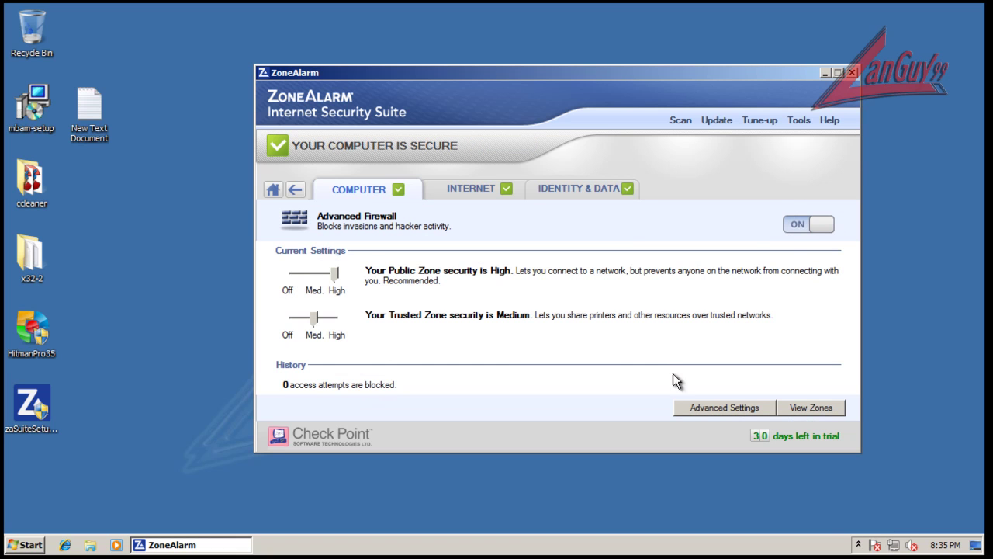
pyautogui.click(710, 410)
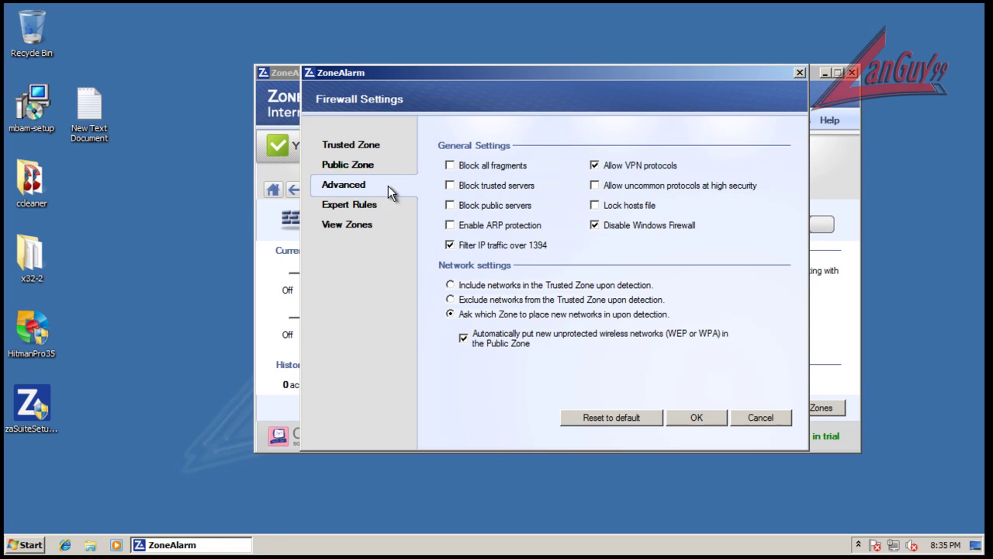
pyautogui.click(361, 205)
pyautogui.click(348, 226)
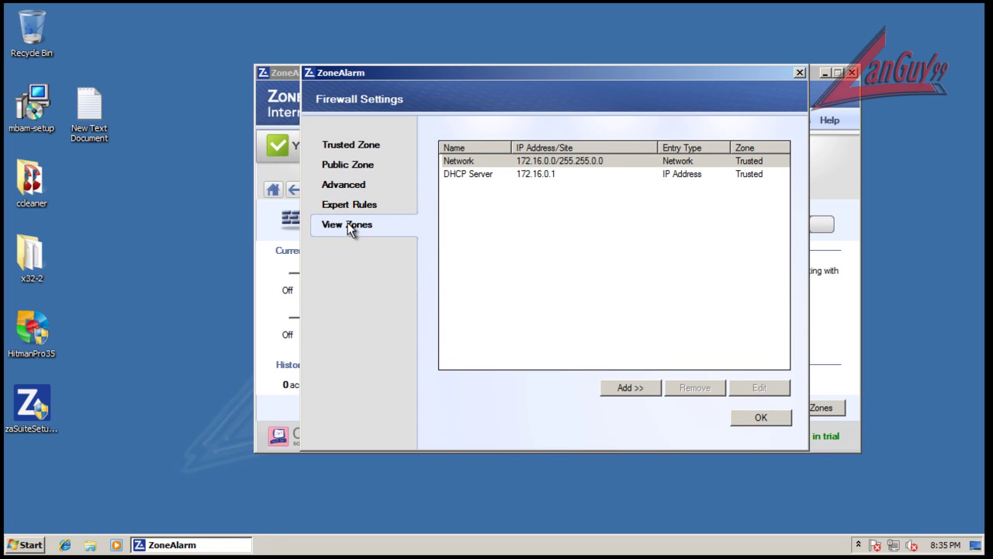
pyautogui.click(350, 168)
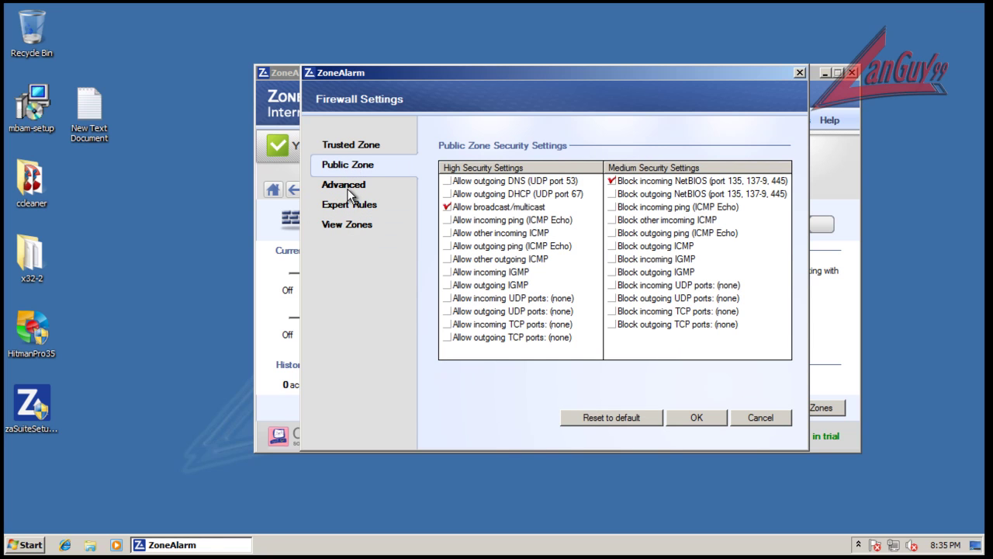
pyautogui.click(354, 148)
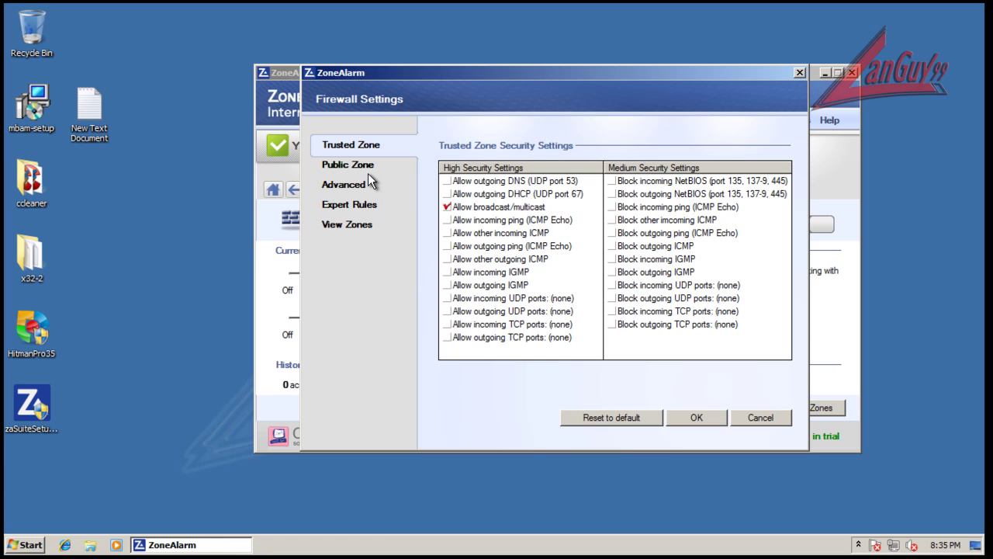
pyautogui.click(770, 418)
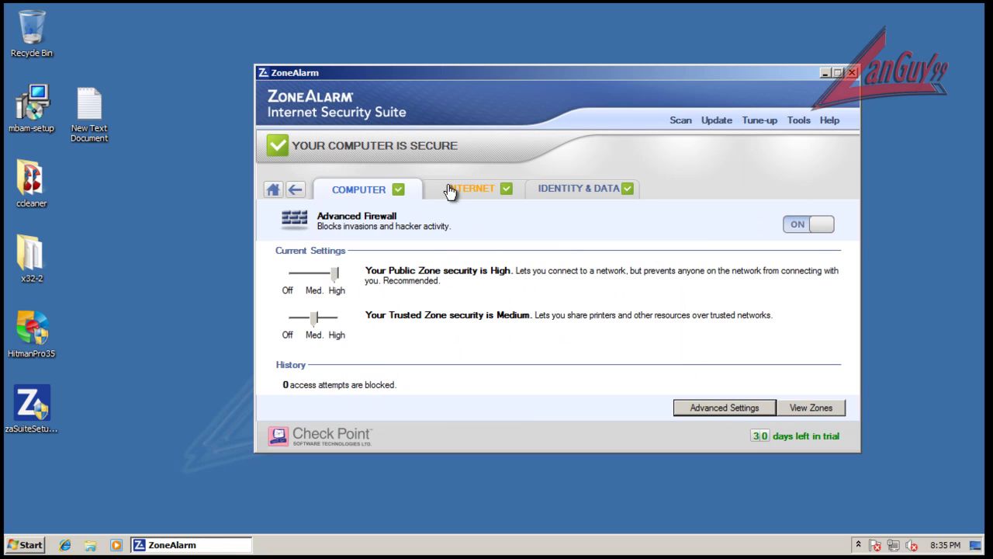
pyautogui.click(295, 190)
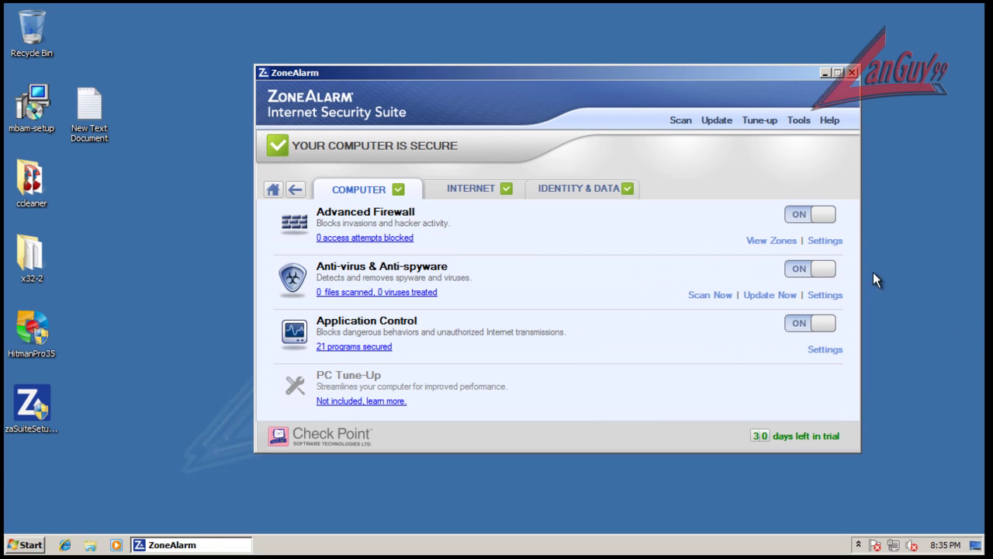
# Examine the Anti-virus & Anti-spyware advanced settings from Scan Modes to Behavioral Scan, and return to the Computer overview without changes
pyautogui.click(825, 296)
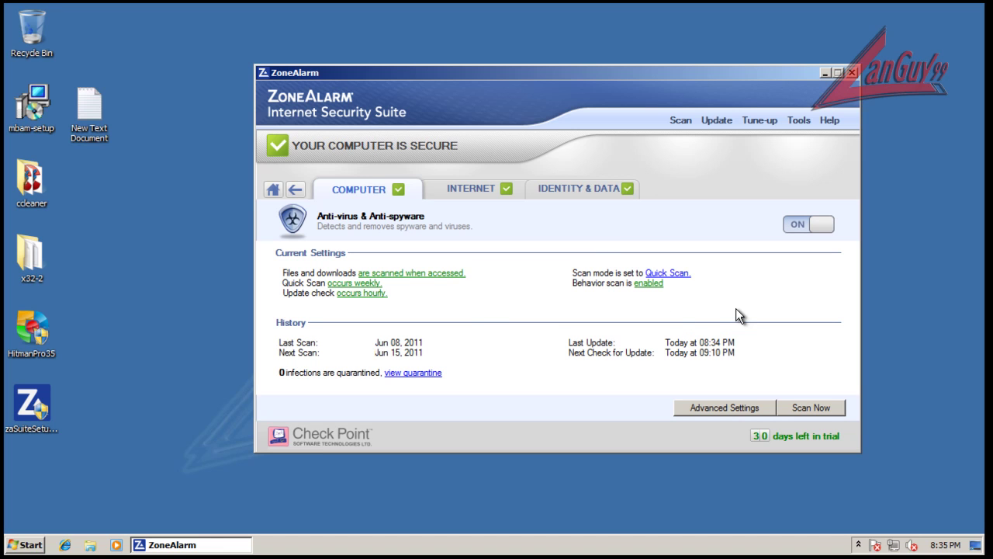
pyautogui.click(726, 417)
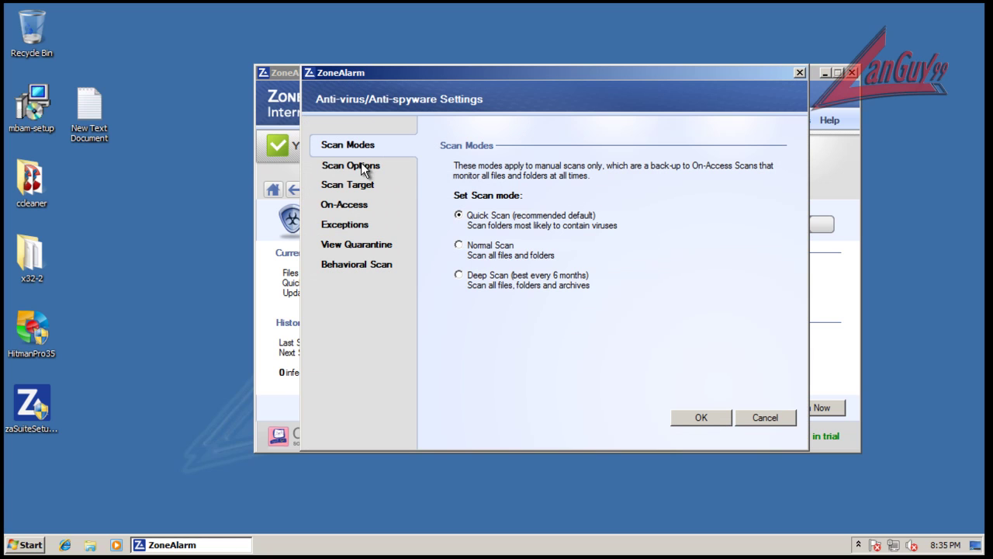
pyautogui.click(363, 169)
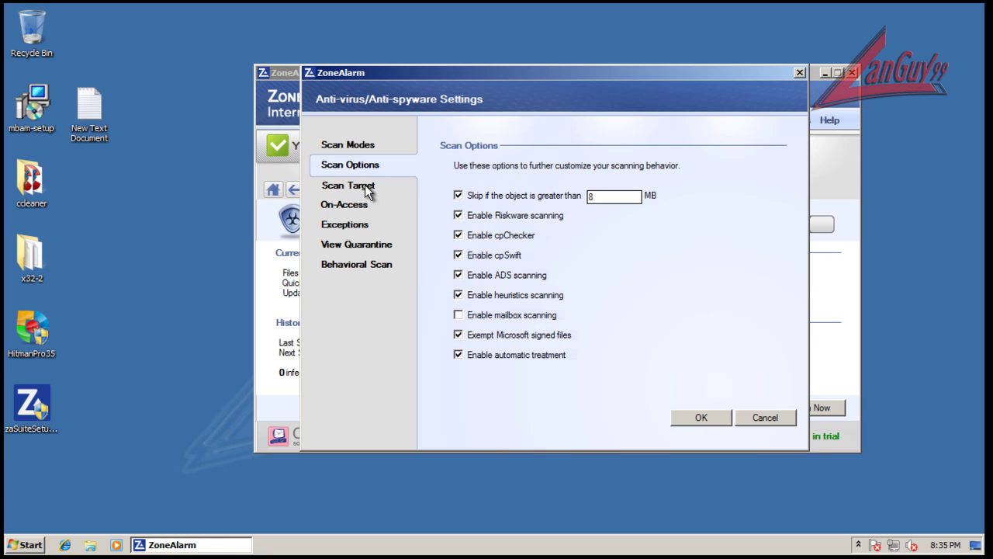
pyautogui.click(365, 187)
pyautogui.click(356, 209)
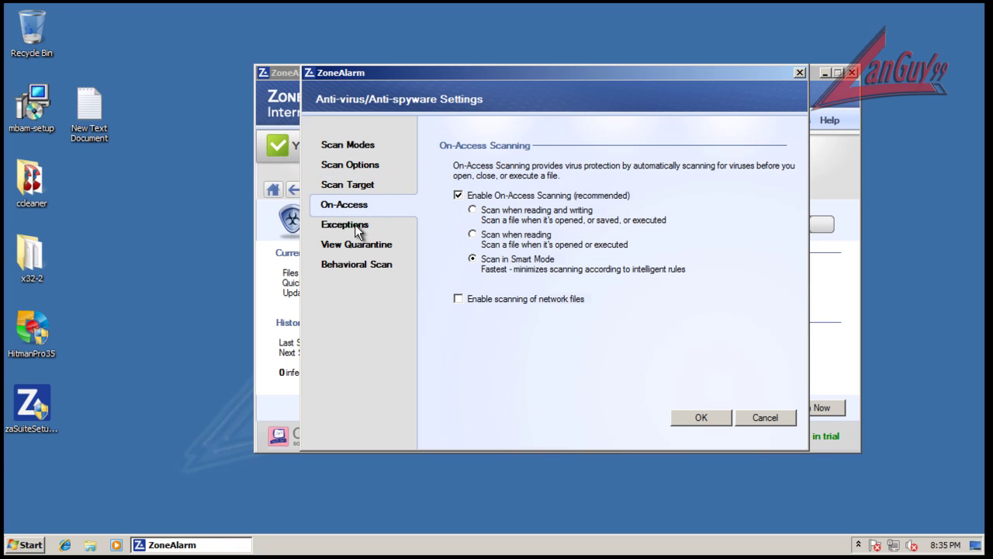
pyautogui.click(355, 224)
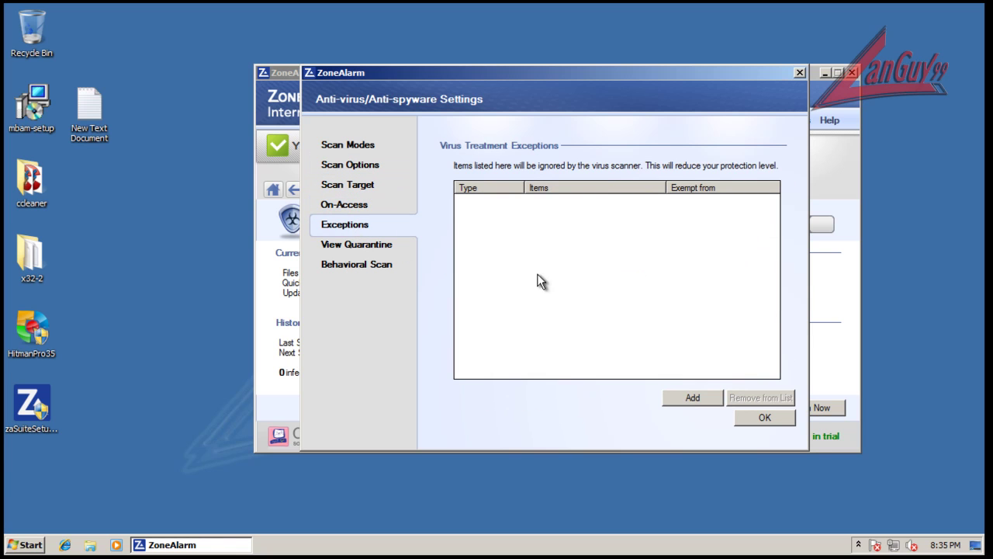
pyautogui.click(358, 245)
pyautogui.click(373, 267)
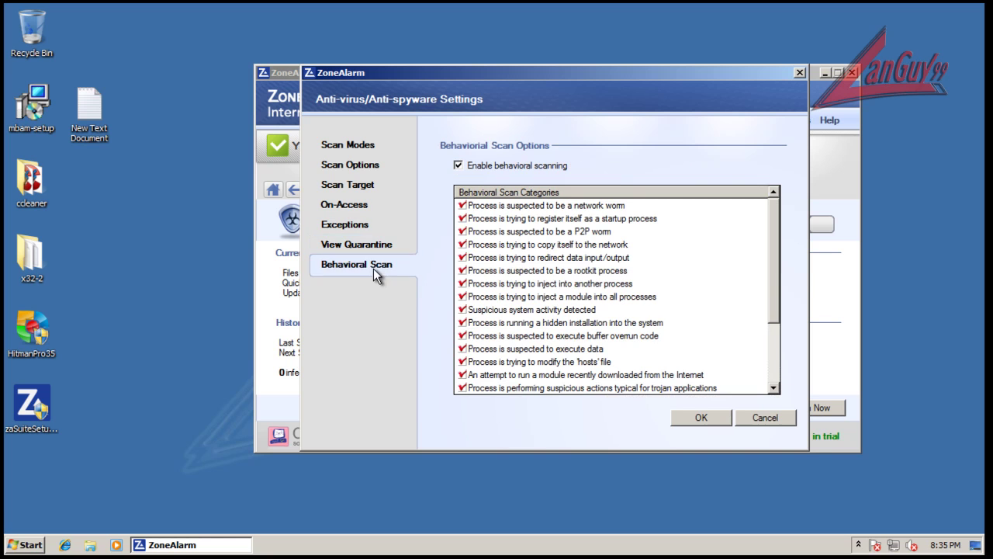
pyautogui.click(764, 418)
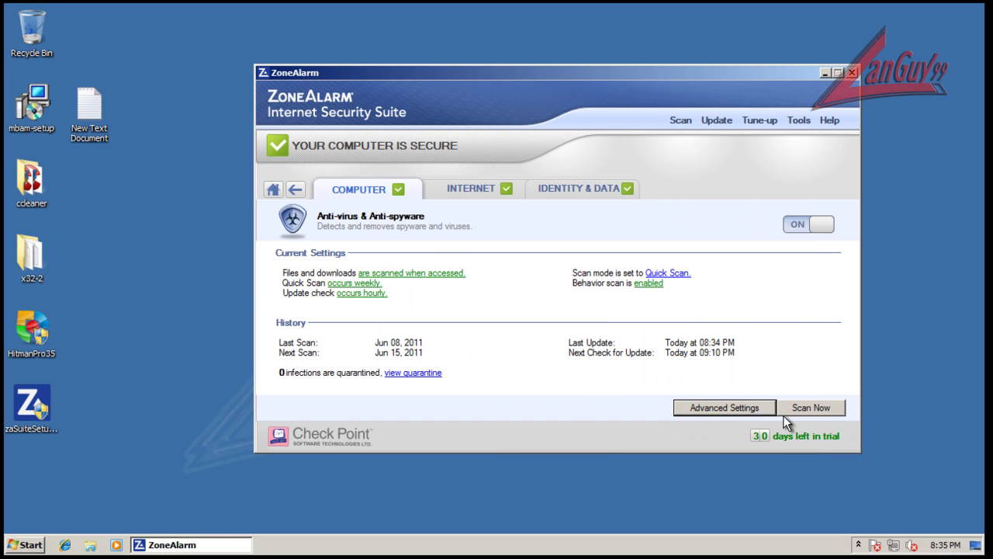
pyautogui.click(295, 190)
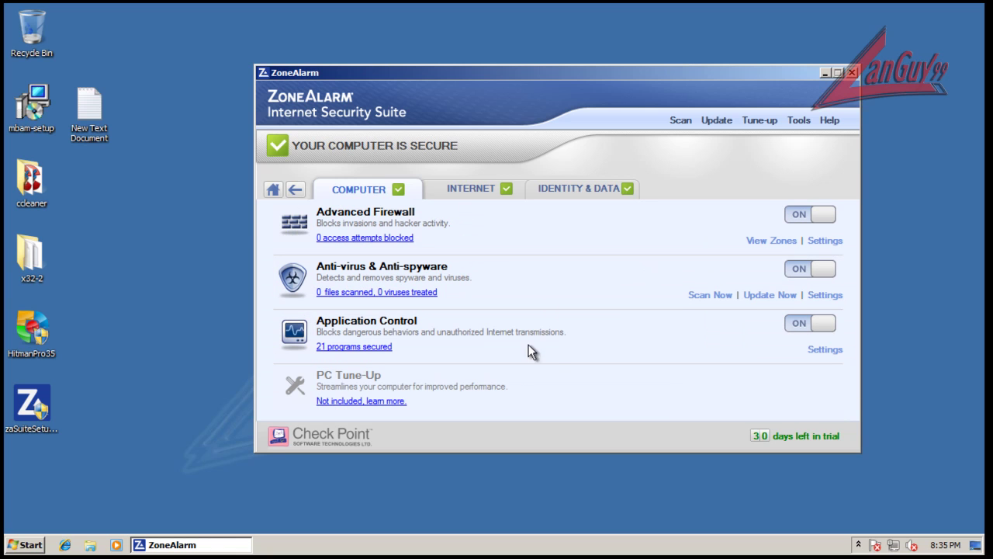
# Review the Application Control settings and the Internet and Identity & Data protection overviews, and return to the home screen
pyautogui.click(830, 351)
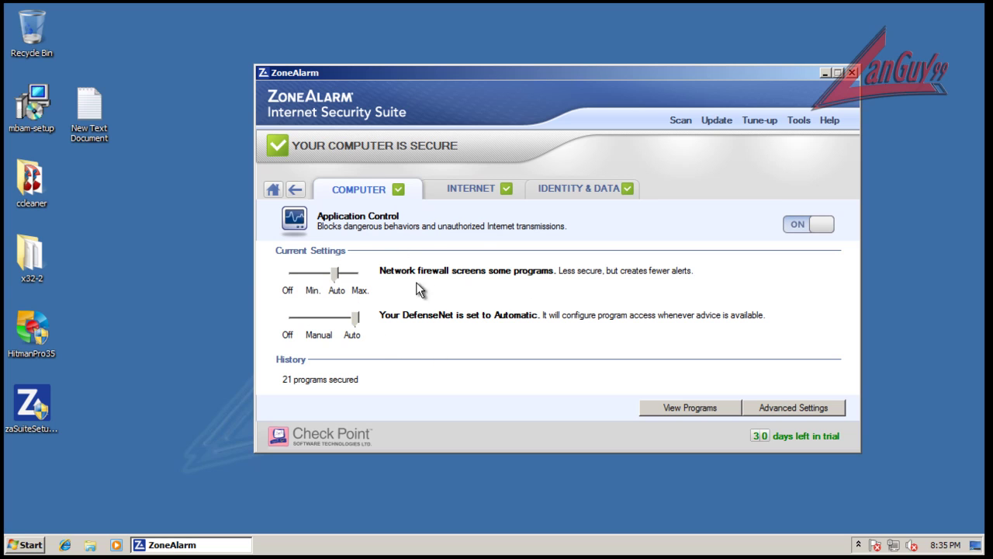
pyautogui.click(295, 189)
pyautogui.click(476, 194)
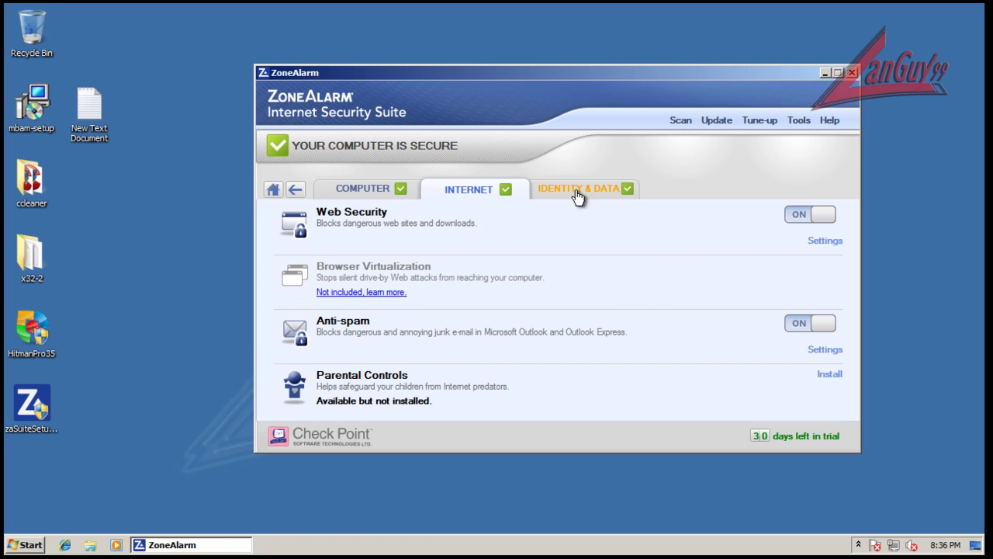
pyautogui.click(544, 195)
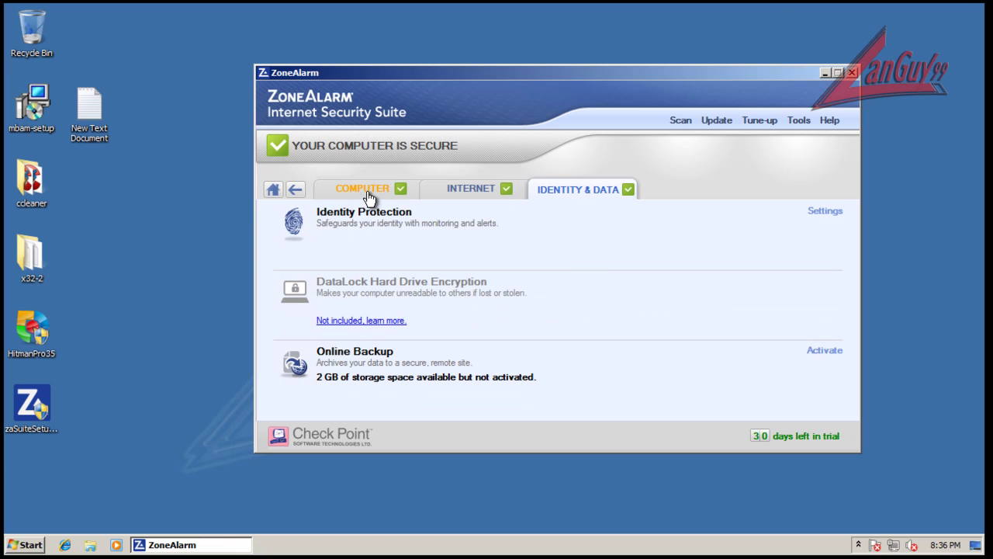
pyautogui.click(363, 199)
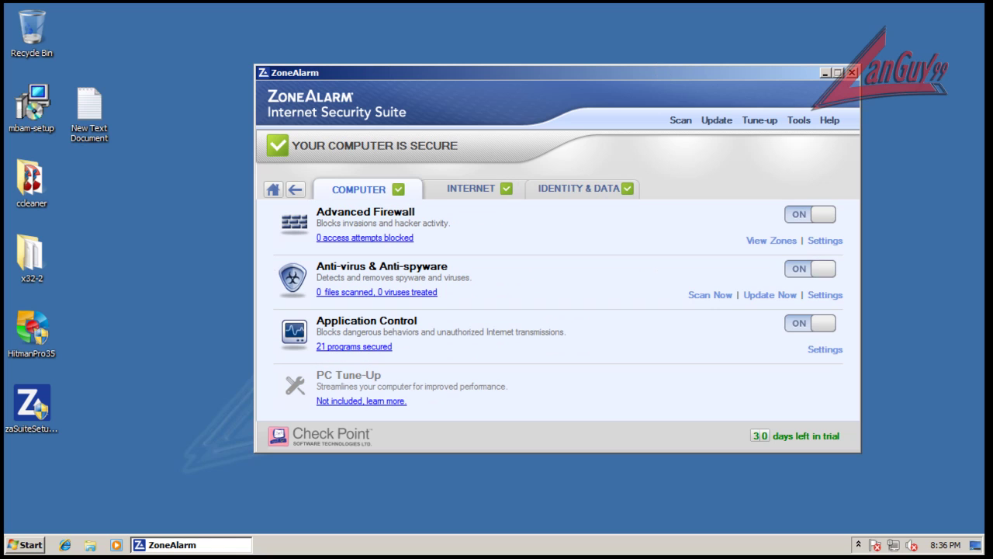
pyautogui.click(274, 191)
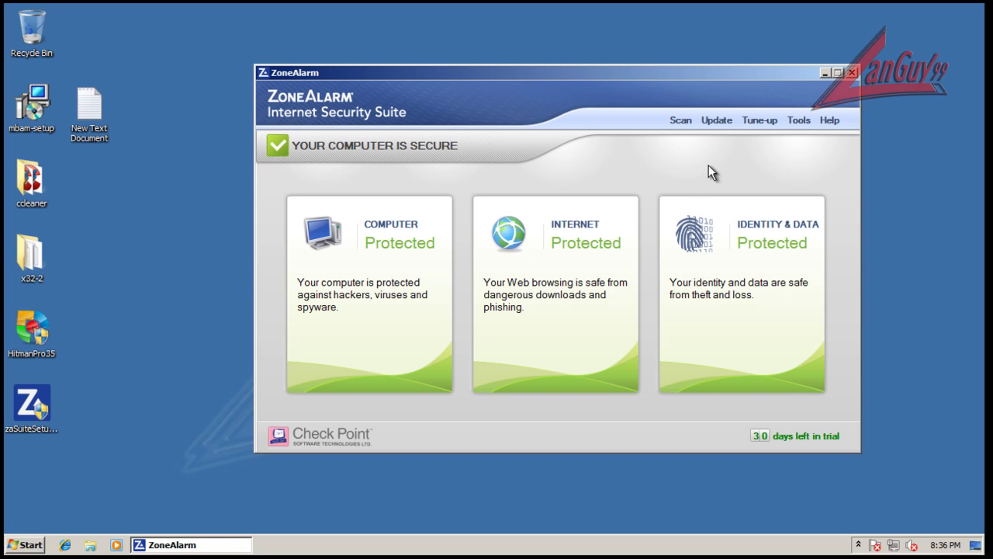
# Open the Tune-up information page in the browser, look over the PC Tune-up description and upgrade offer, and close the browser
pyautogui.click(771, 123)
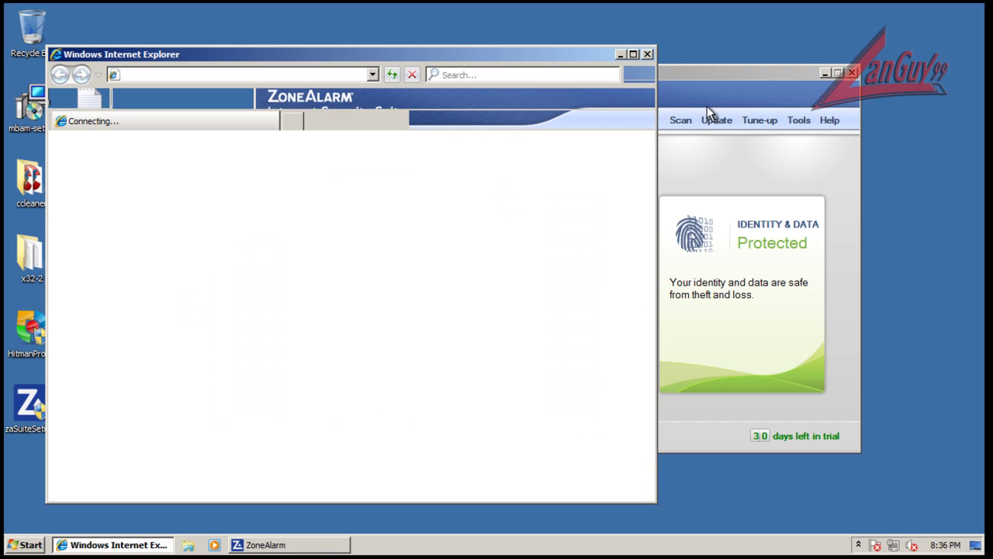
pyautogui.click(715, 73)
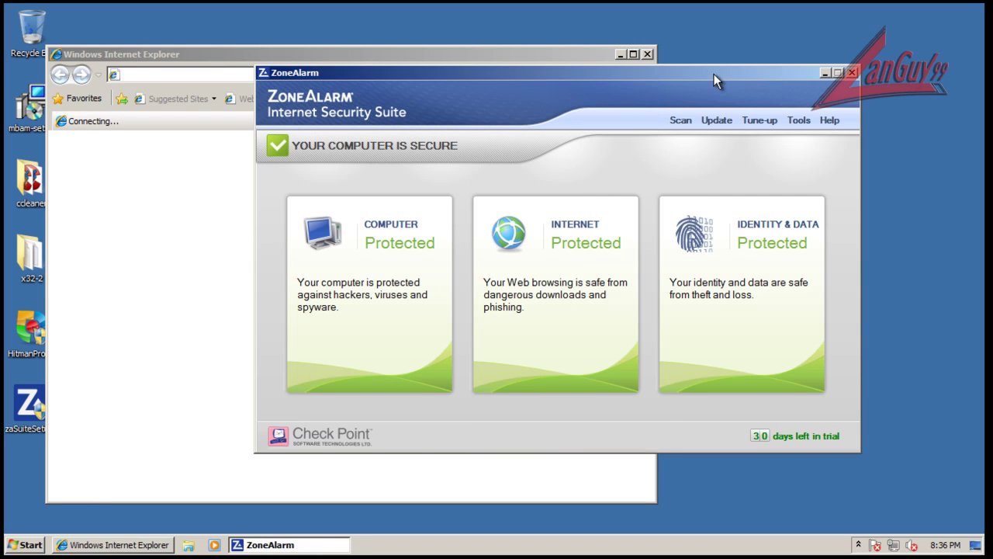
pyautogui.click(551, 57)
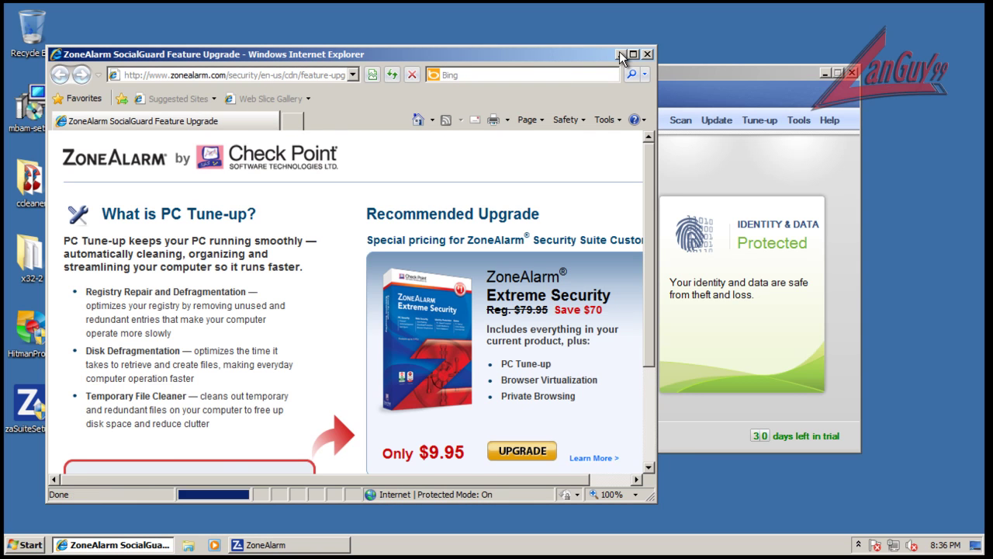
pyautogui.scroll(-1, 653, 213)
pyautogui.scroll(1, 653, 214)
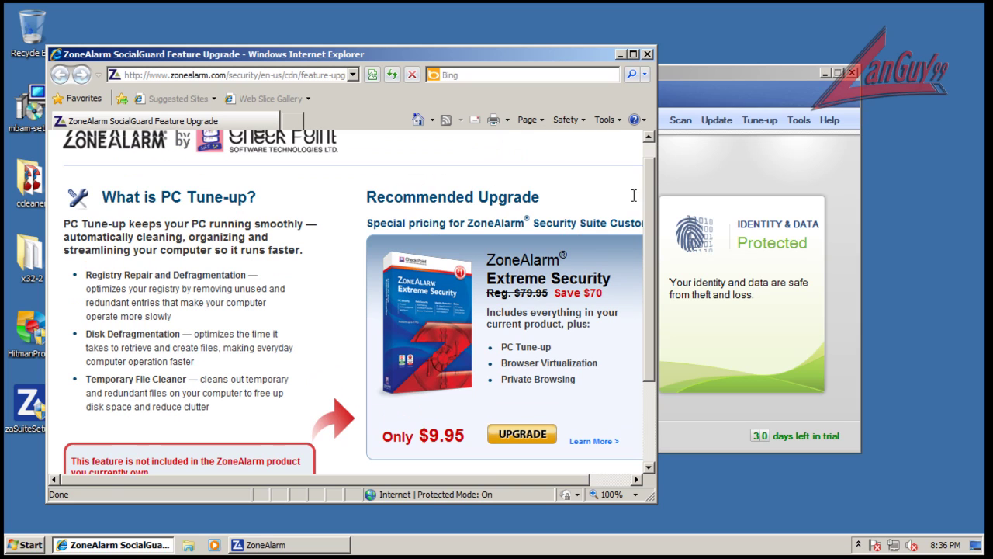
pyautogui.click(647, 54)
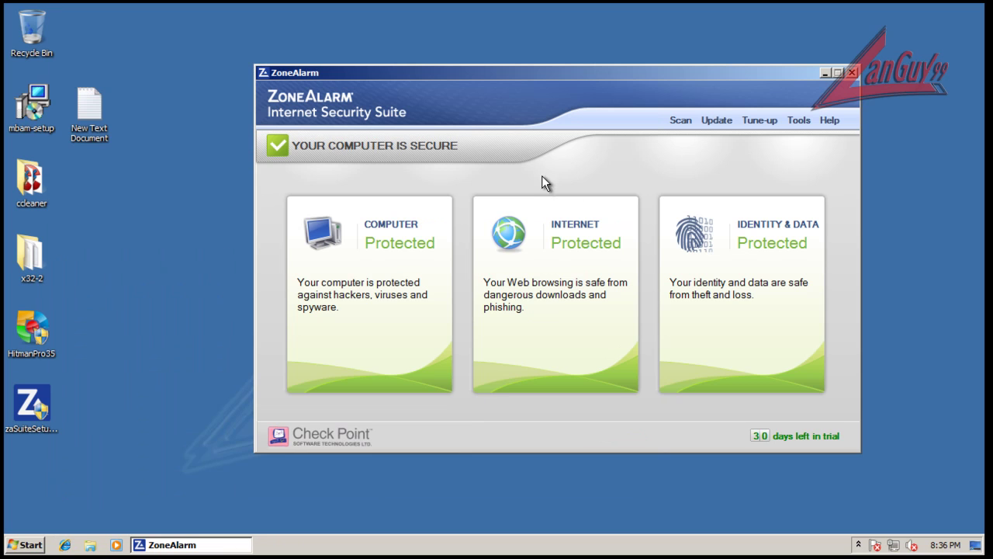
# Close the ZoneAlarm window and open Task Manager with the processes from all users shown
pyautogui.click(853, 73)
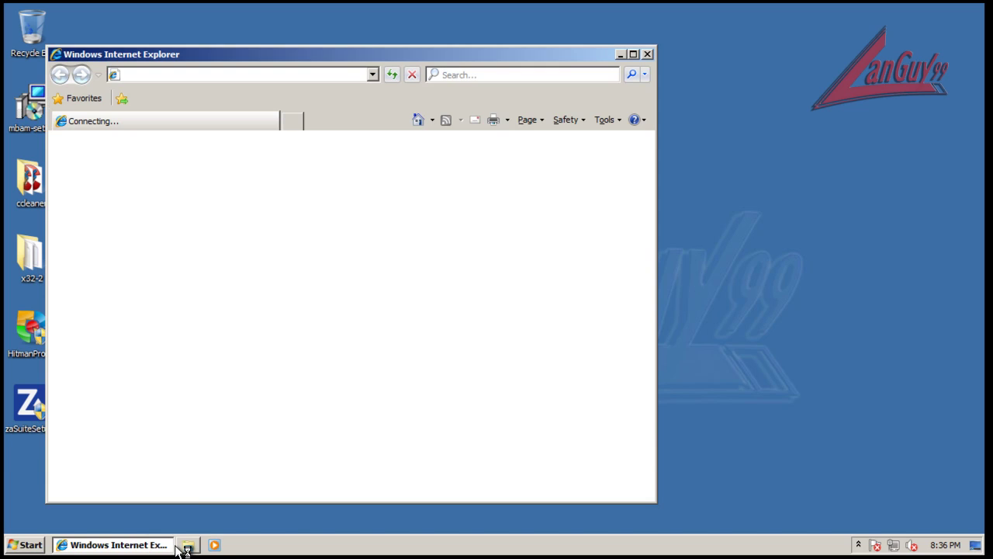
pyautogui.rightClick(180, 546)
pyautogui.rightClick(283, 548)
pyautogui.click(312, 510)
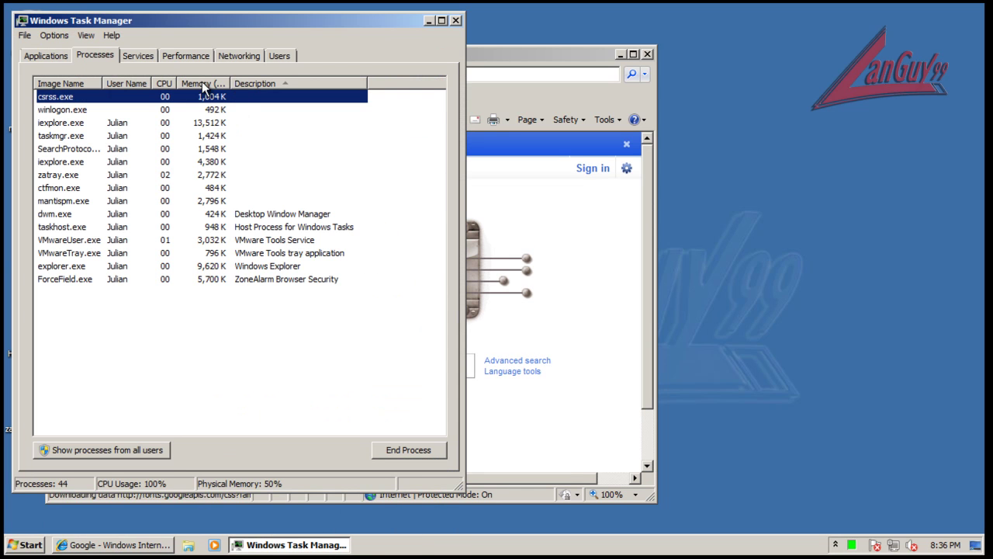
pyautogui.click(140, 449)
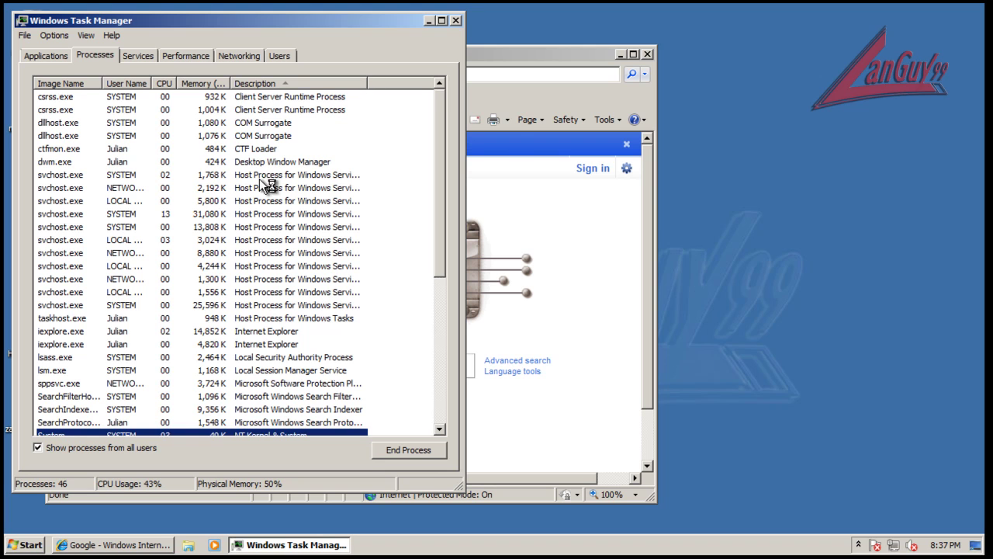
# Examine the memory use of the security processes in the list, including Spam Filter and TrueVector Service, and close Task Manager
pyautogui.click(262, 149)
pyautogui.scroll(-3, 326, 190)
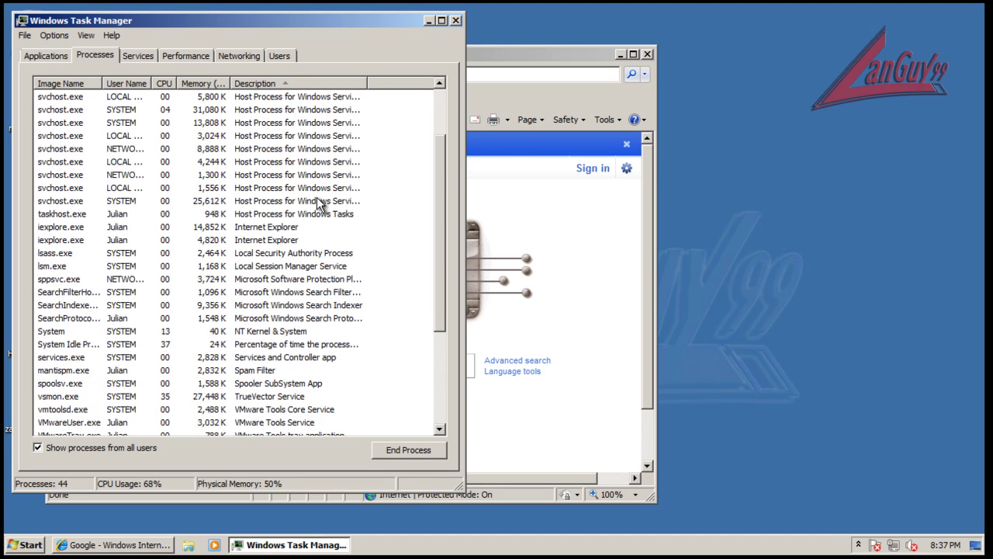
pyautogui.scroll(-1, 314, 264)
pyautogui.click(237, 333)
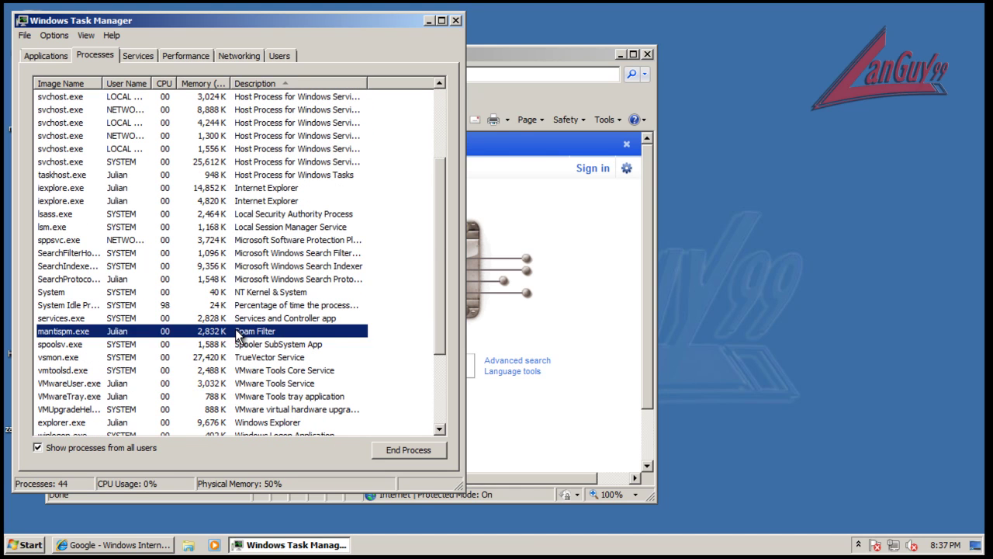
pyautogui.scroll(-1, 333, 307)
pyautogui.click(299, 314)
pyautogui.scroll(-2, 408, 294)
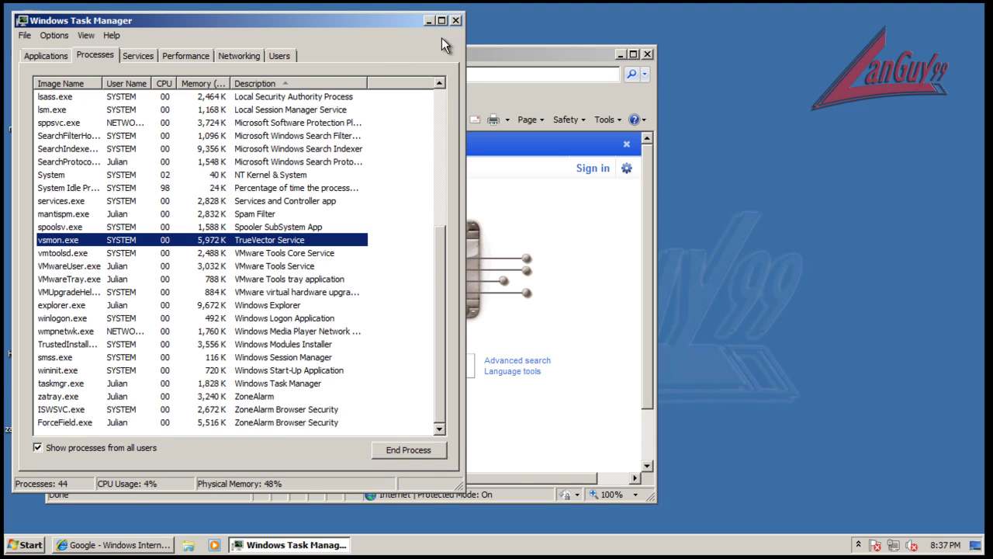
pyautogui.click(456, 20)
# Open the desktop file New Text Document with the list of test links and arrange it beside the browser window
pyautogui.moveTo(473, 55); pyautogui.dragTo(714, 49)
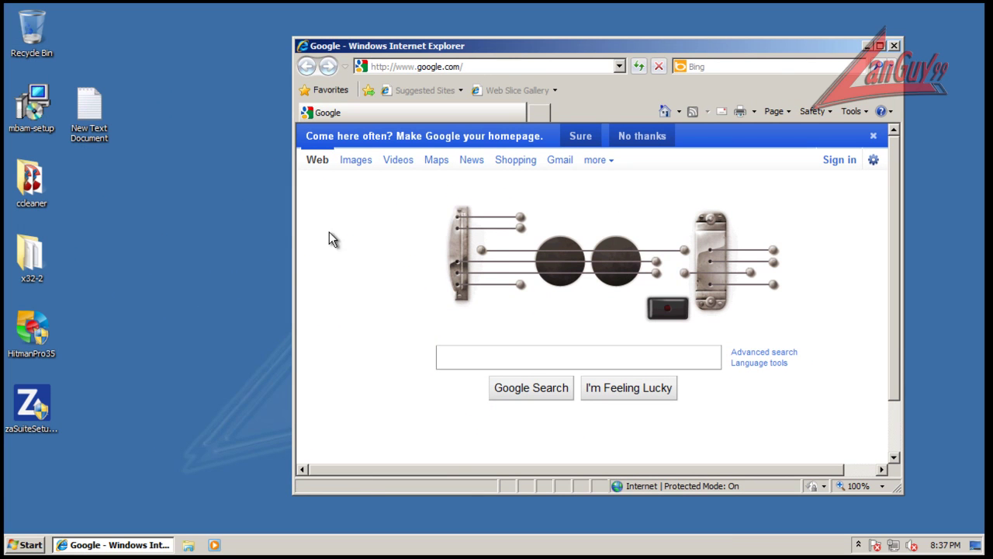
pyautogui.doubleClick(100, 111)
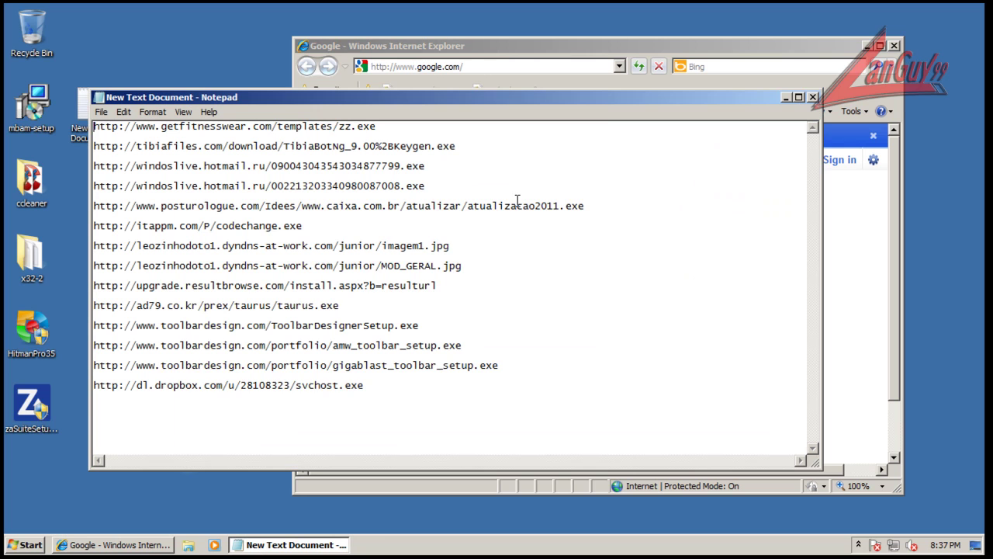
pyautogui.moveTo(595, 102); pyautogui.dragTo(519, 91)
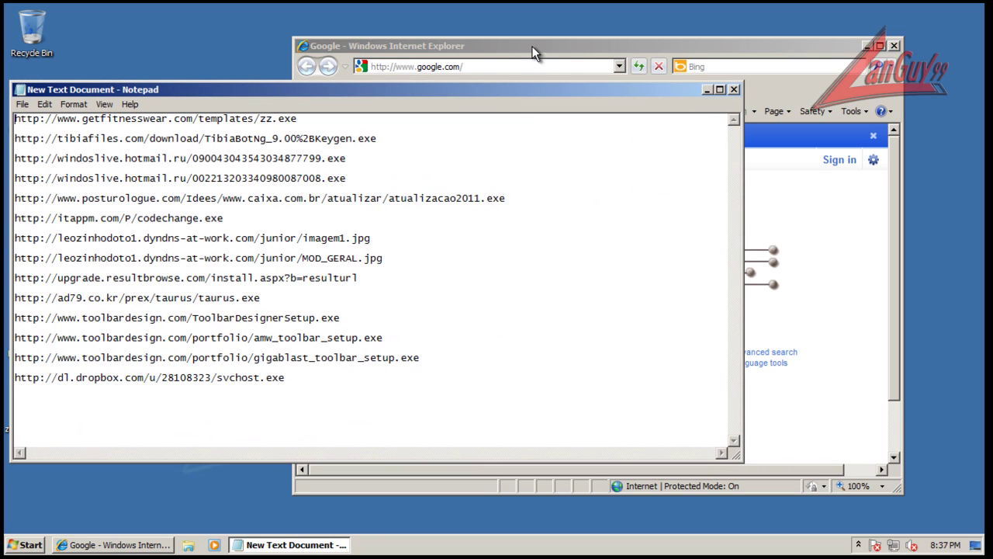
pyautogui.moveTo(316, 118); pyautogui.dragTo(19, 104)
pyautogui.hotkey('ctrl', 'c')
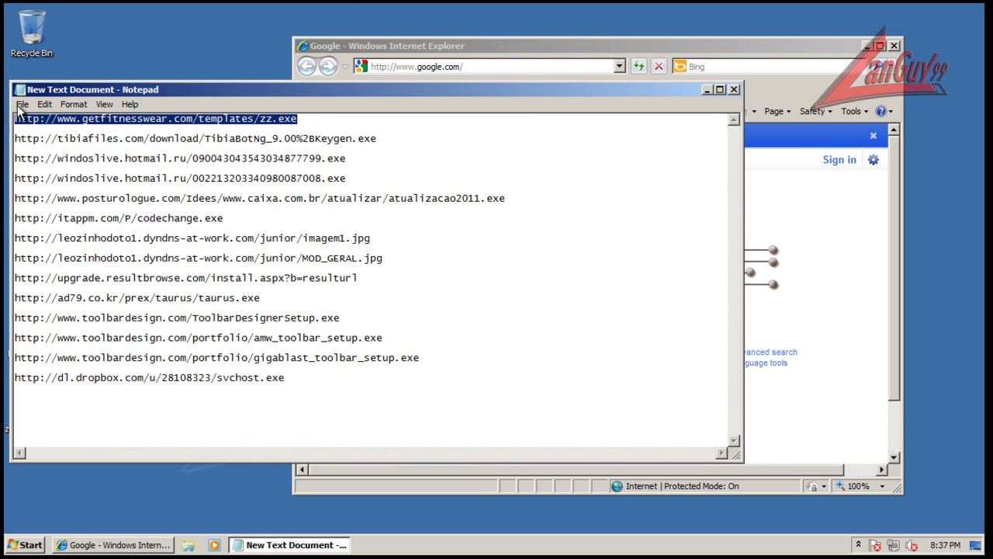
pyautogui.click(535, 43)
pyautogui.click(505, 67)
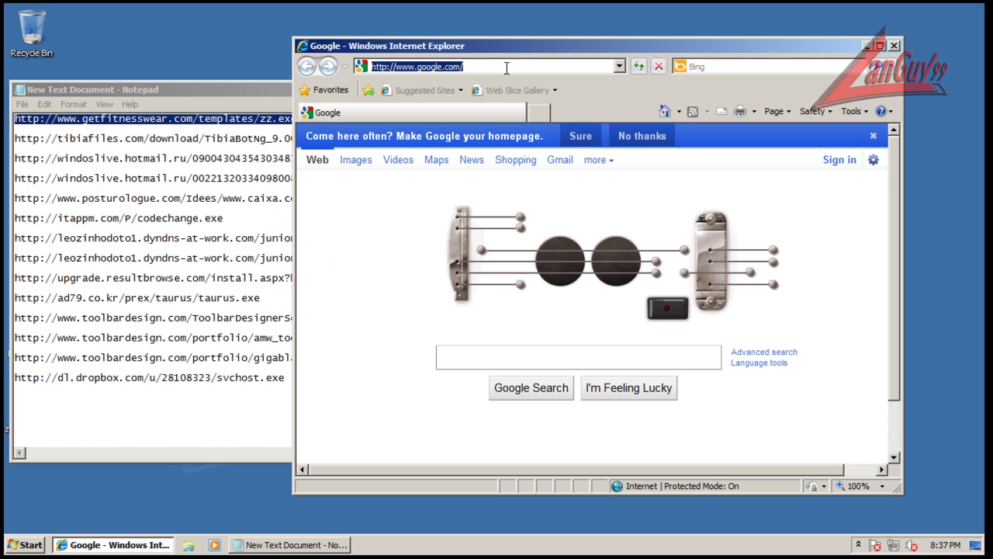
pyautogui.hotkey('ctrl', 'v')
pyautogui.press('Return')
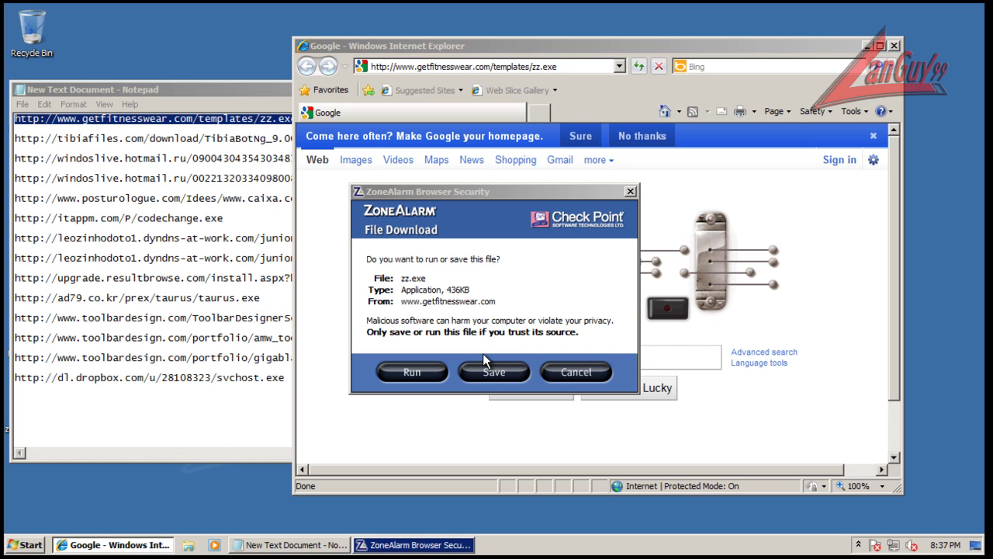
pyautogui.click(421, 375)
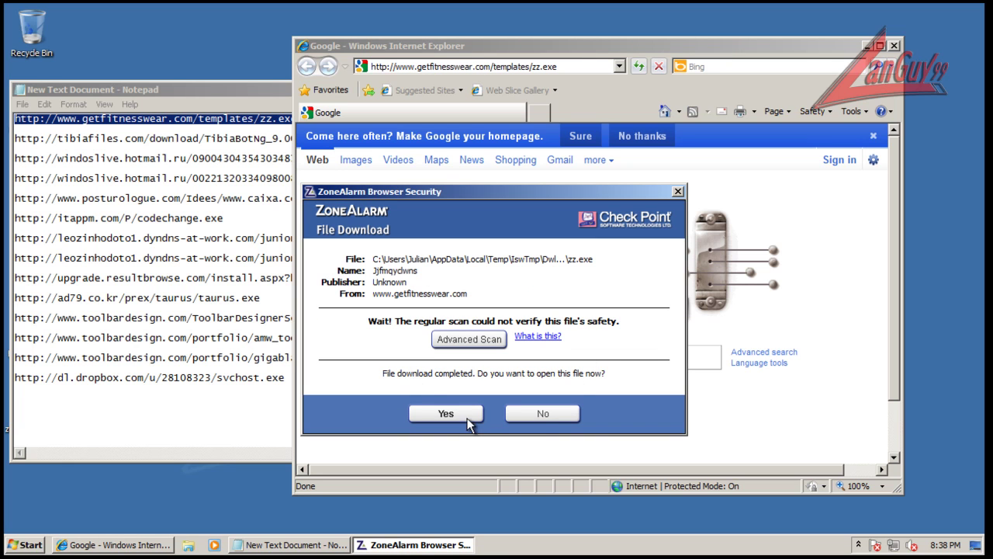
# Start the Advanced Scan of zz.exe and inspect the running processes of all users in Task Manager during the scan
pyautogui.click(459, 347)
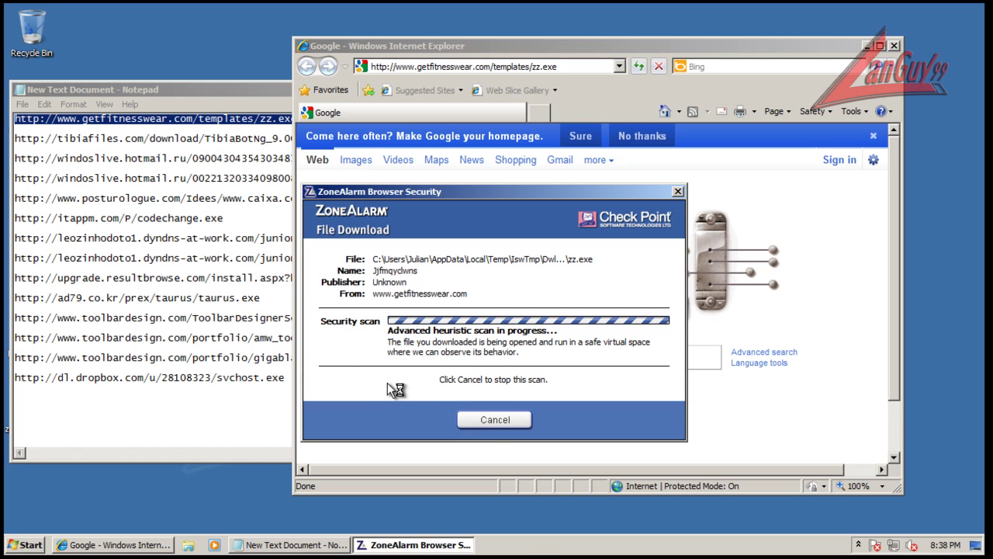
pyautogui.rightClick(519, 546)
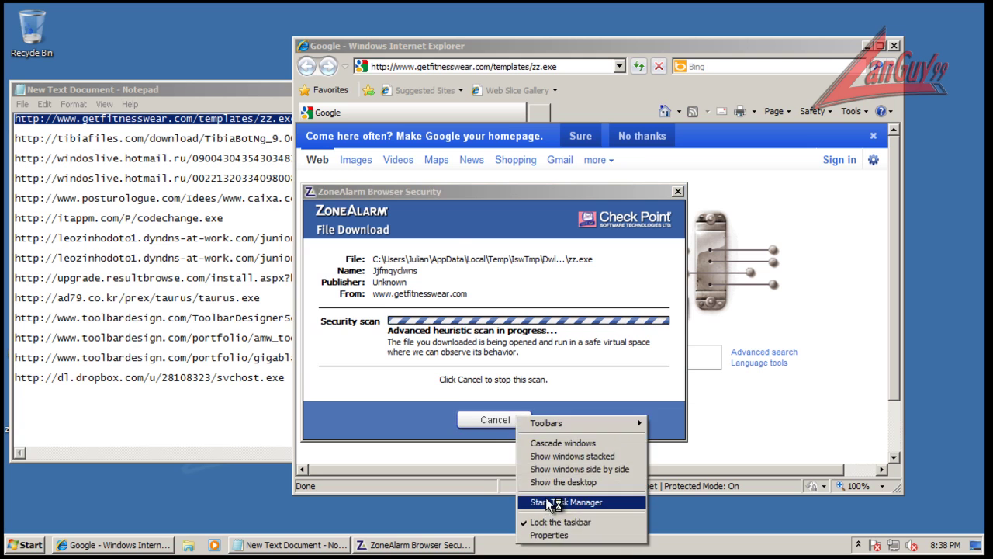
pyautogui.click(545, 502)
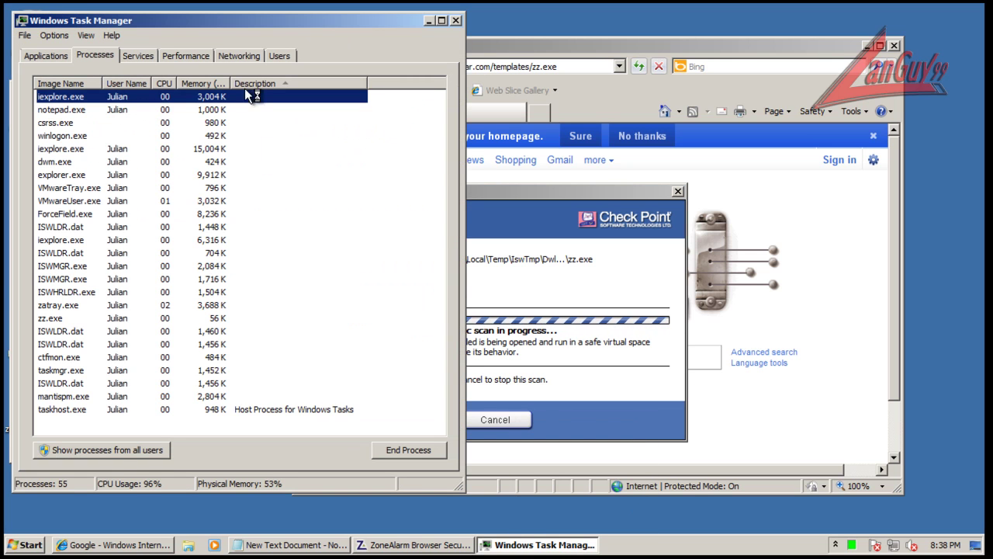
pyautogui.click(116, 452)
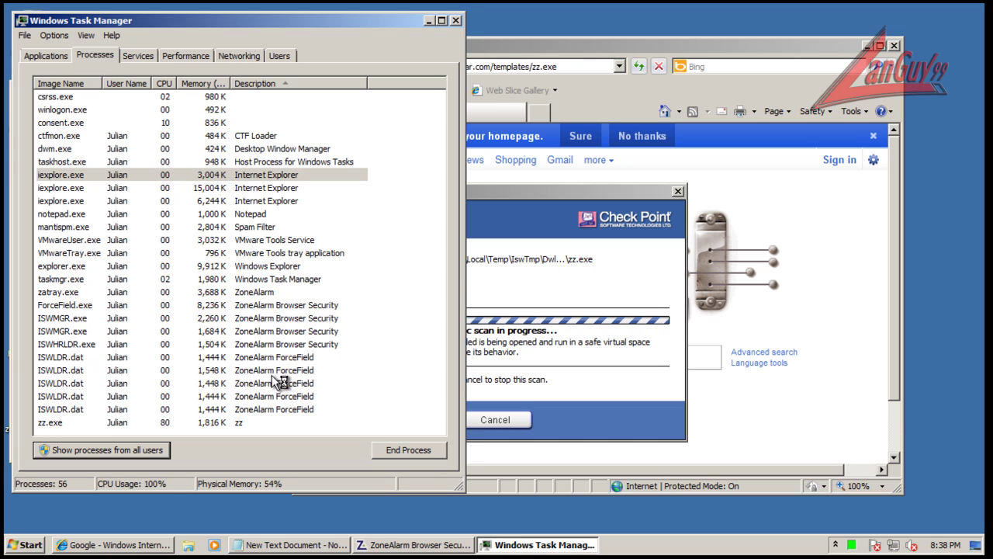
pyautogui.click(456, 21)
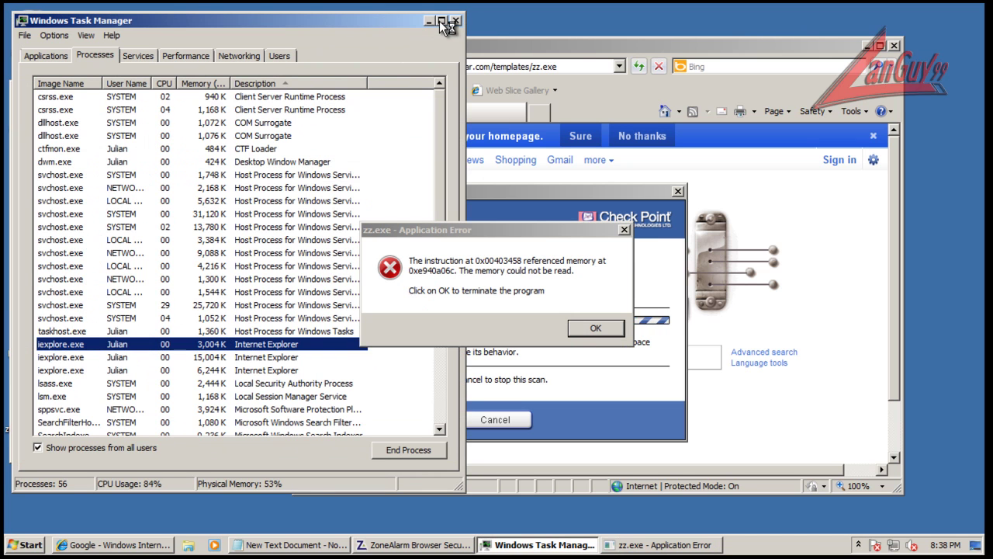
pyautogui.click(456, 21)
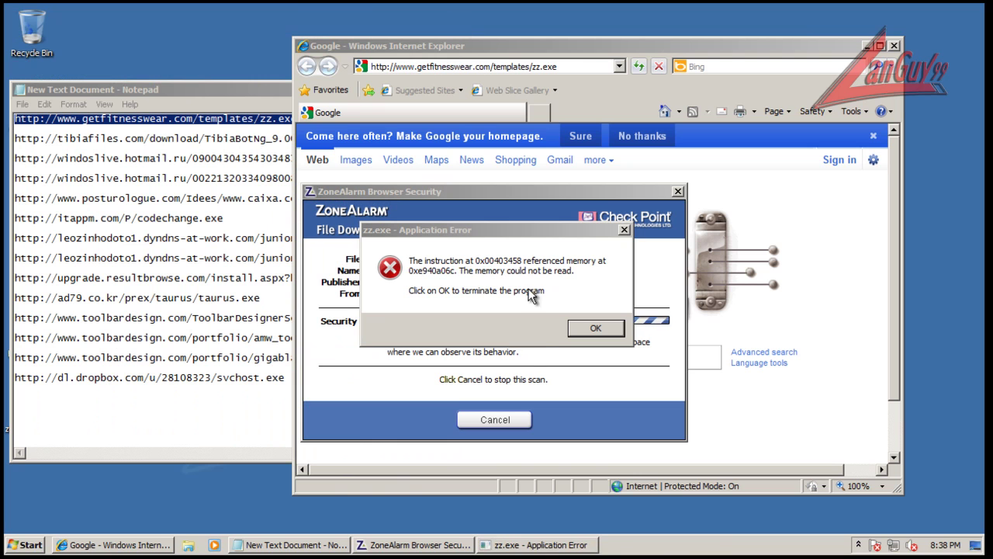
# Dismiss the zz.exe application error, view the malicious behavior details and delete the downloaded file
pyautogui.click(589, 328)
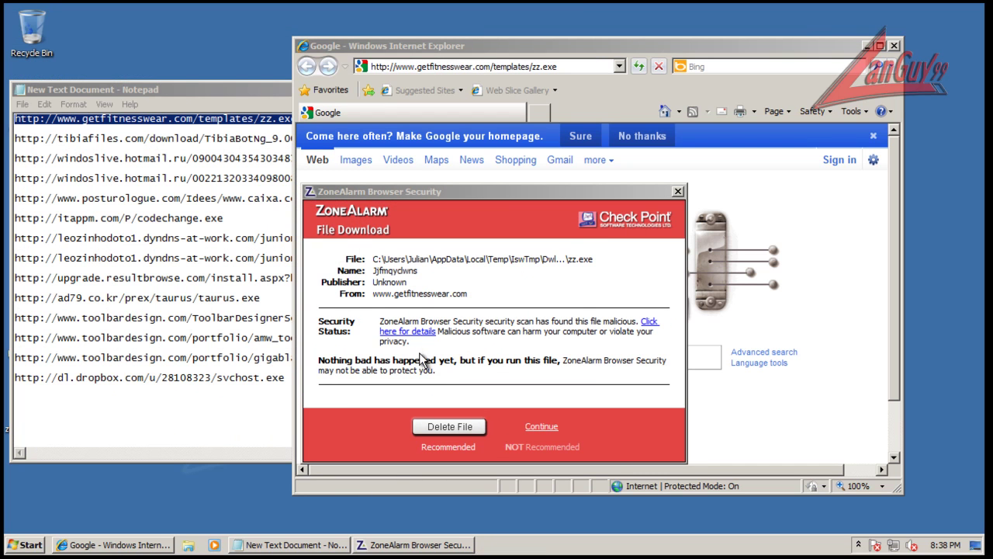
pyautogui.click(658, 322)
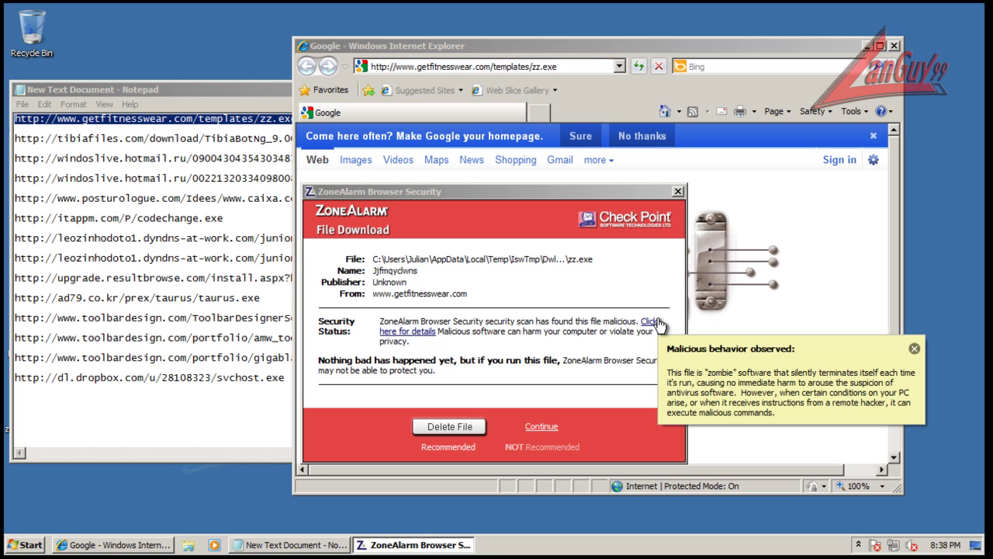
pyautogui.click(446, 427)
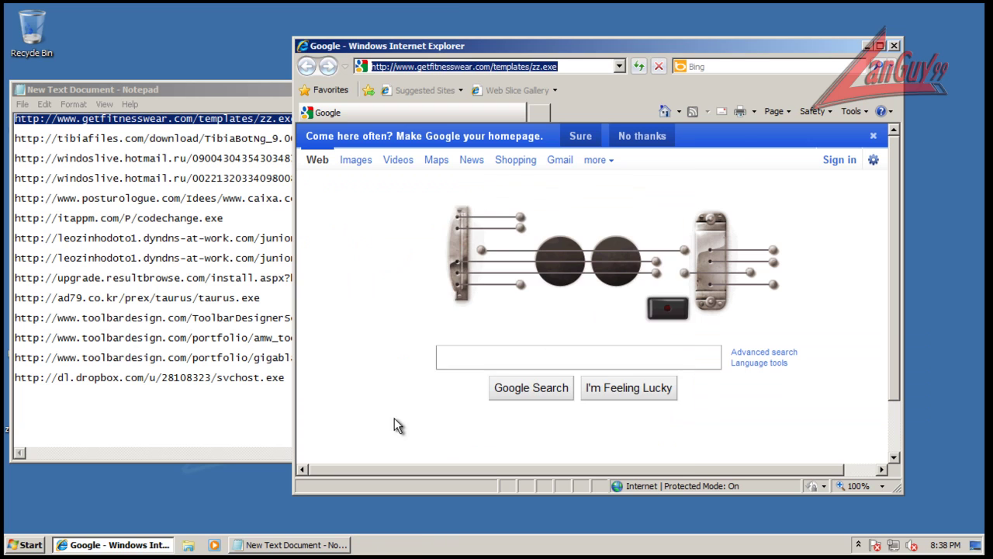
# Load the listed tibiafiles.com link for TibiaBotNg_9.00%2BKeygen.exe in the browser and choose to run the download
pyautogui.click(230, 144)
pyautogui.doubleClick(376, 137)
pyautogui.hotkey('ctrl', 'c')
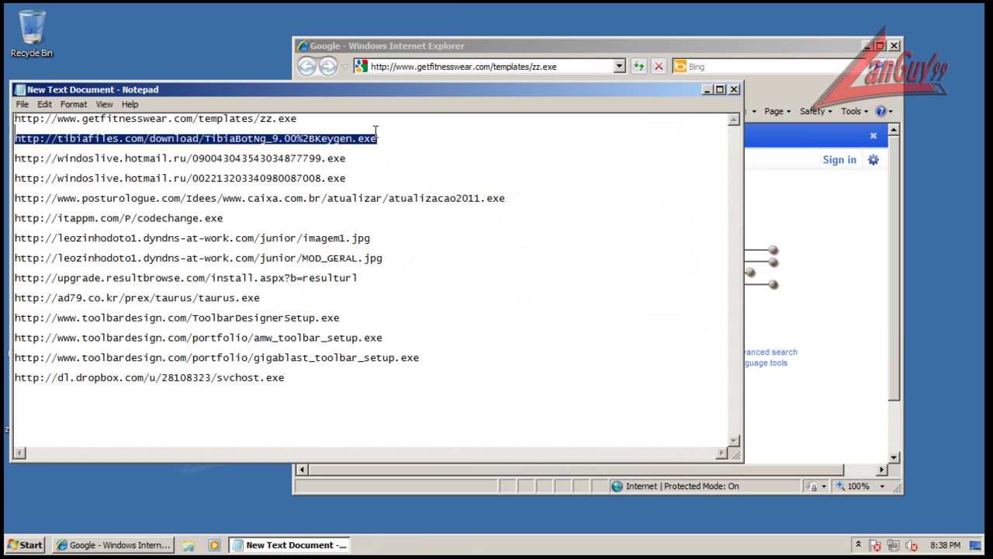
pyautogui.click(489, 46)
pyautogui.hotkey('ctrl', 'v')
pyautogui.press('Return')
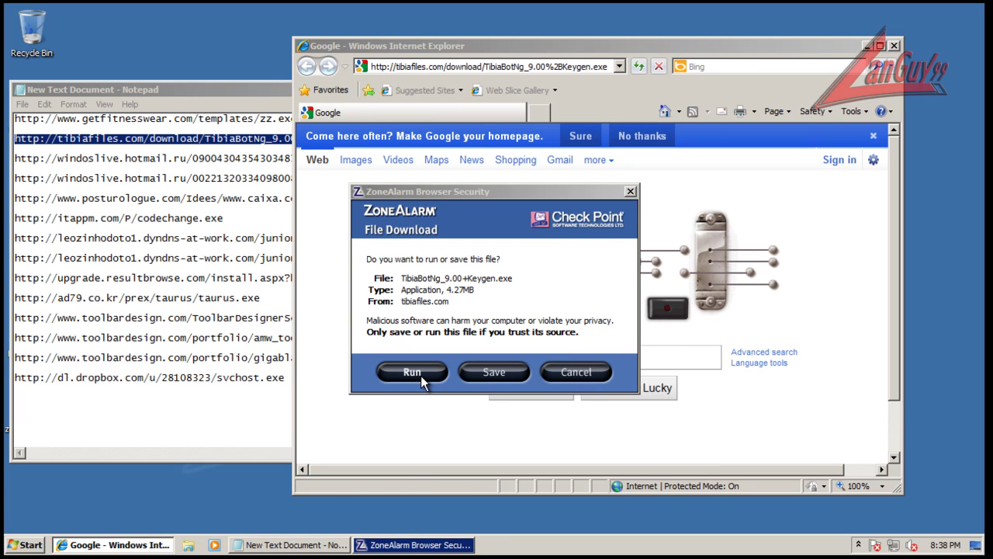
pyautogui.click(421, 376)
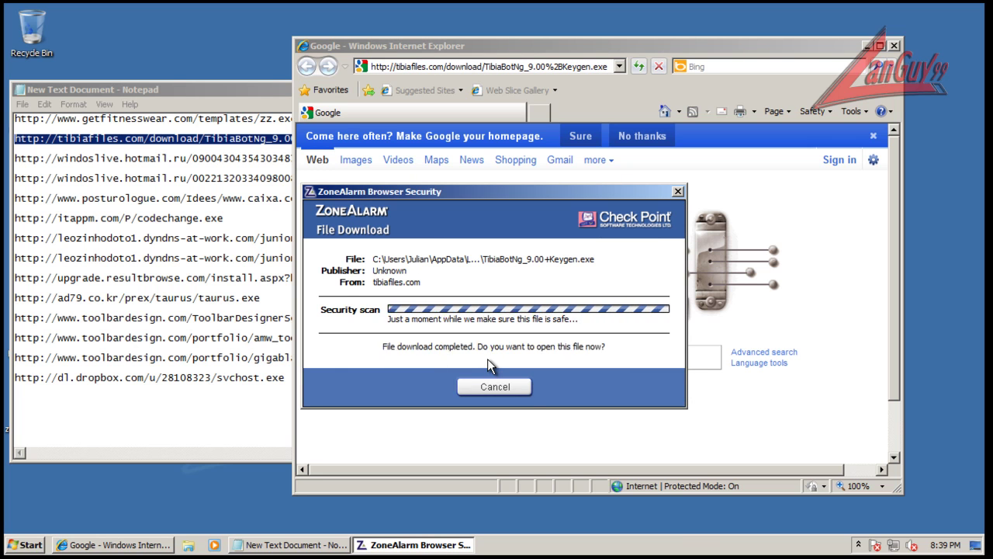
# Run the Advanced Scan on the TibiaBotNg download, view the malicious behavior details and delete the file
pyautogui.click(469, 327)
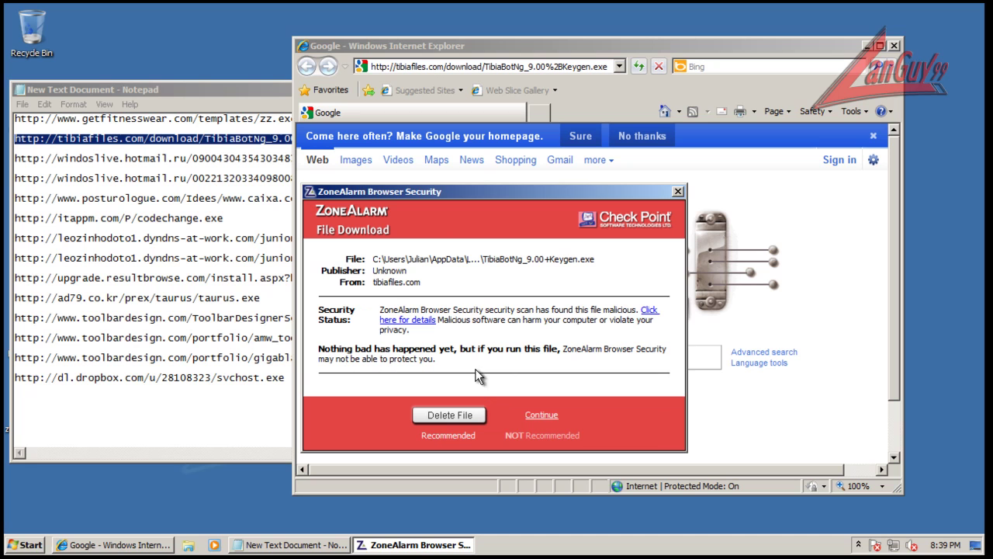
pyautogui.click(655, 313)
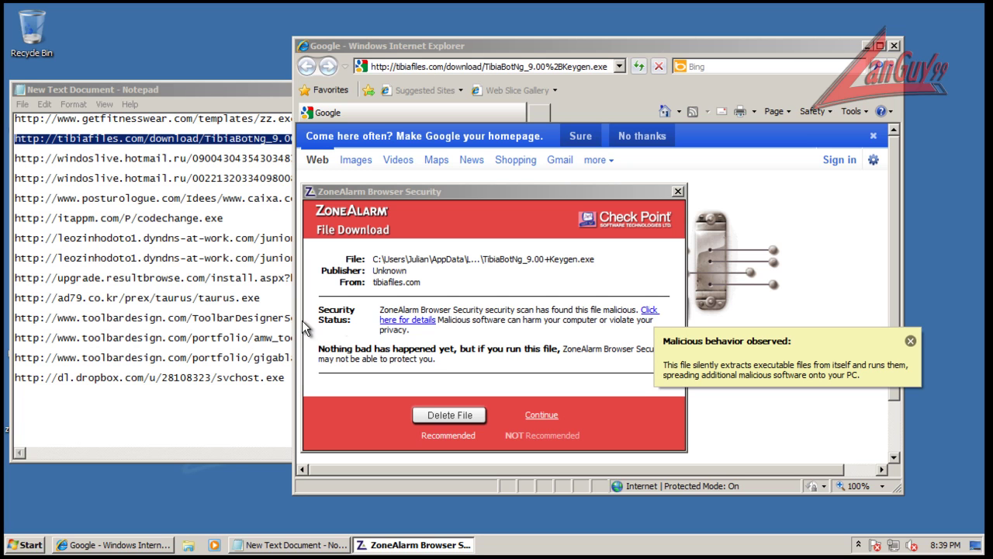
pyautogui.click(450, 415)
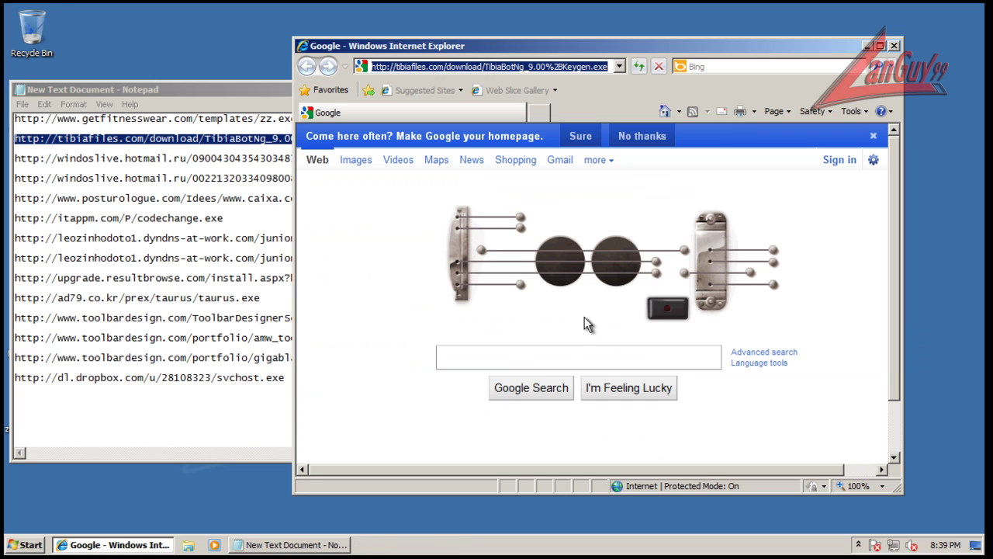
pyautogui.click(253, 153)
pyautogui.keyDown('shift'); pyautogui.click(349, 142); pyautogui.keyUp('shift')
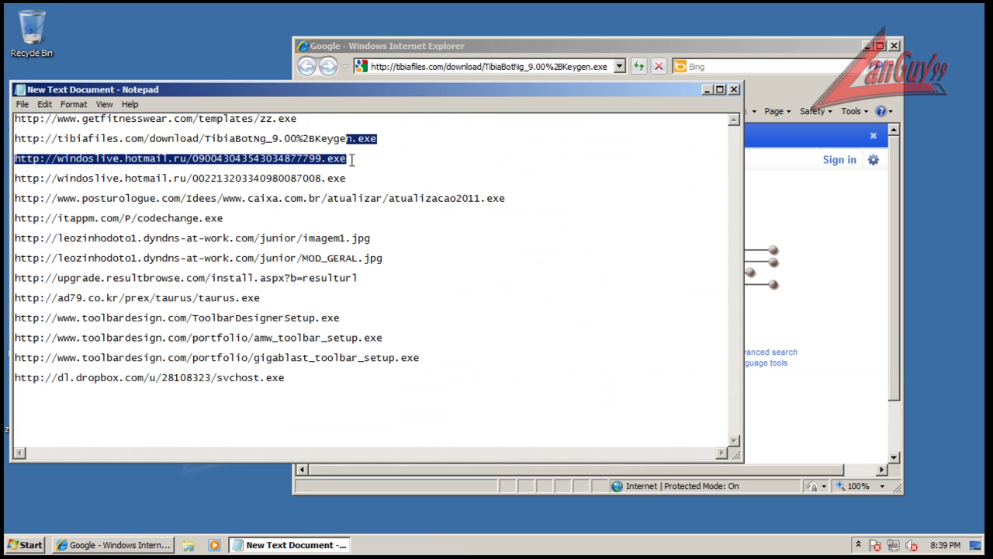
pyautogui.click(350, 156)
pyautogui.hotkey('shift', 'Home')
pyautogui.hotkey('ctrl', 'c')
pyautogui.click(559, 47)
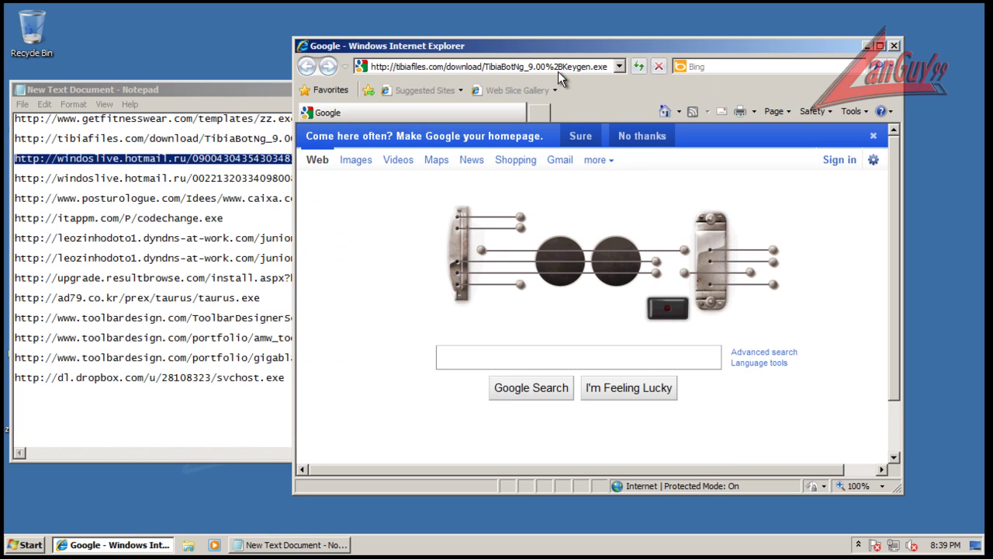
pyautogui.click(565, 70)
pyautogui.hotkey('ctrl', 'v')
pyautogui.press('Return')
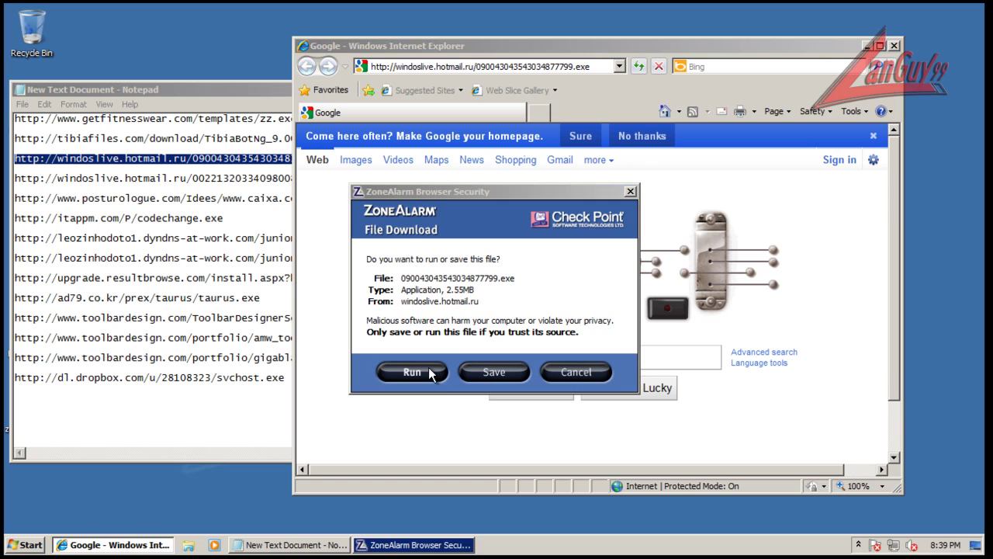
# Run the 090043043543034877799.exe download, view the malicious behavior details and delete the file
pyautogui.click(429, 369)
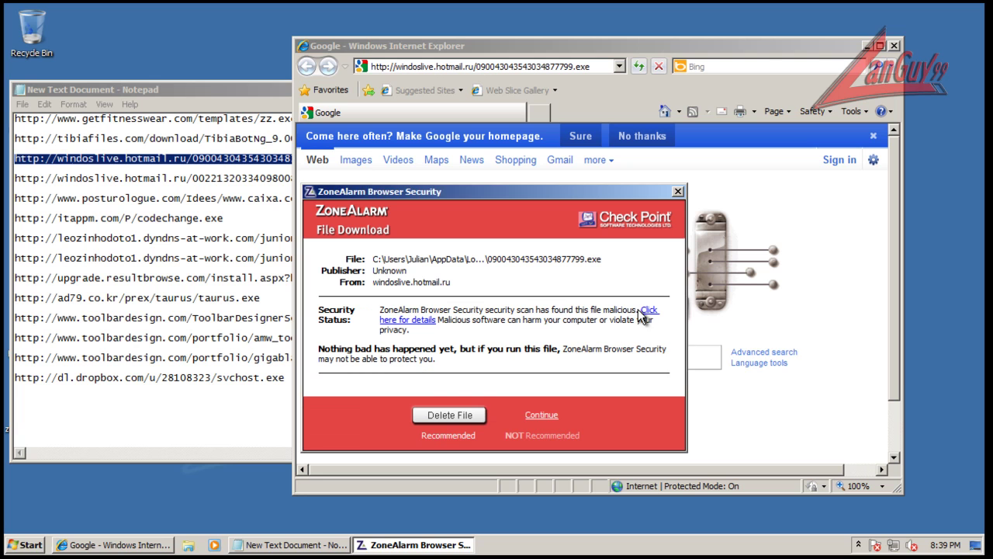
pyautogui.click(648, 311)
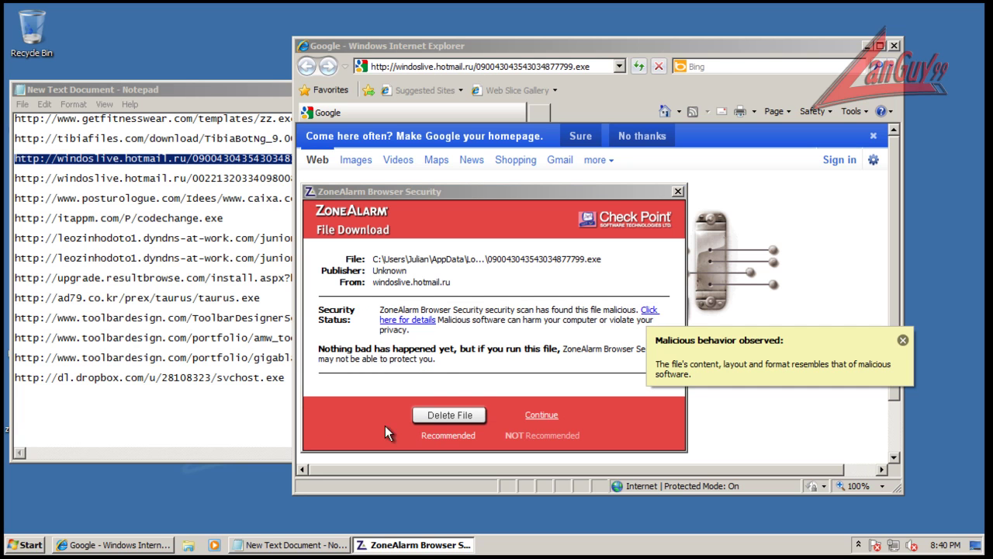
pyautogui.click(439, 418)
pyautogui.click(188, 180)
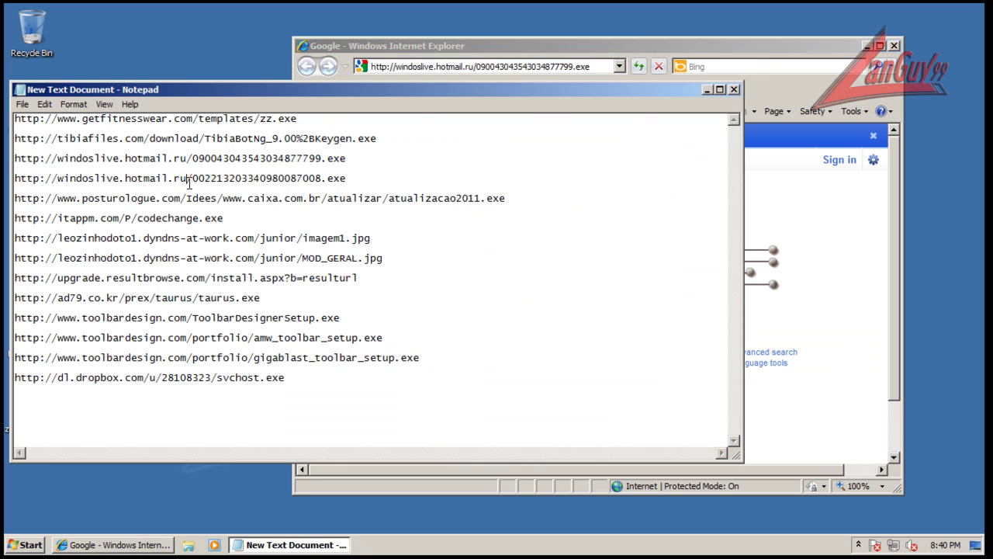
pyautogui.doubleClick(349, 178)
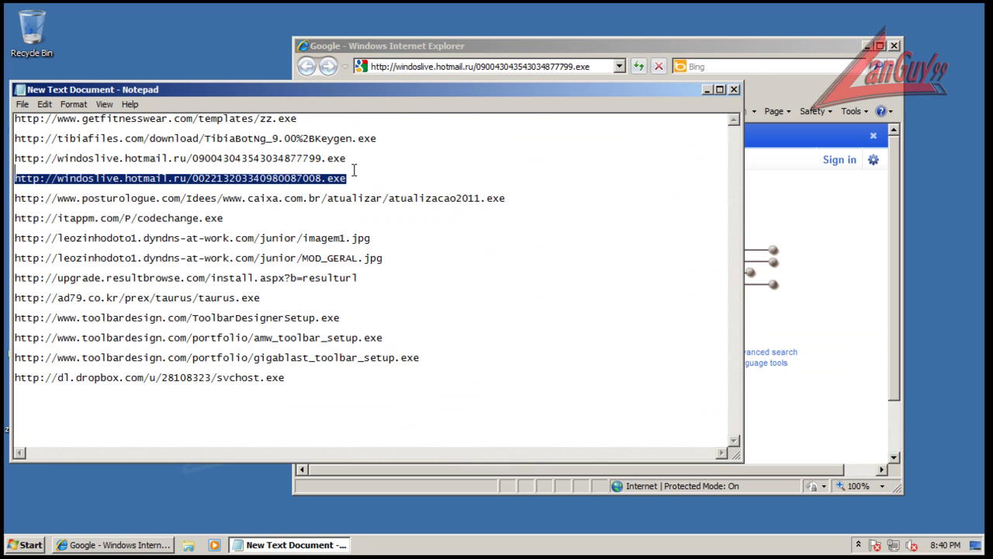
pyautogui.hotkey('ctrl', 'c')
pyautogui.click(456, 42)
pyautogui.click(477, 66)
pyautogui.hotkey('ctrl', 'v')
pyautogui.press('Return')
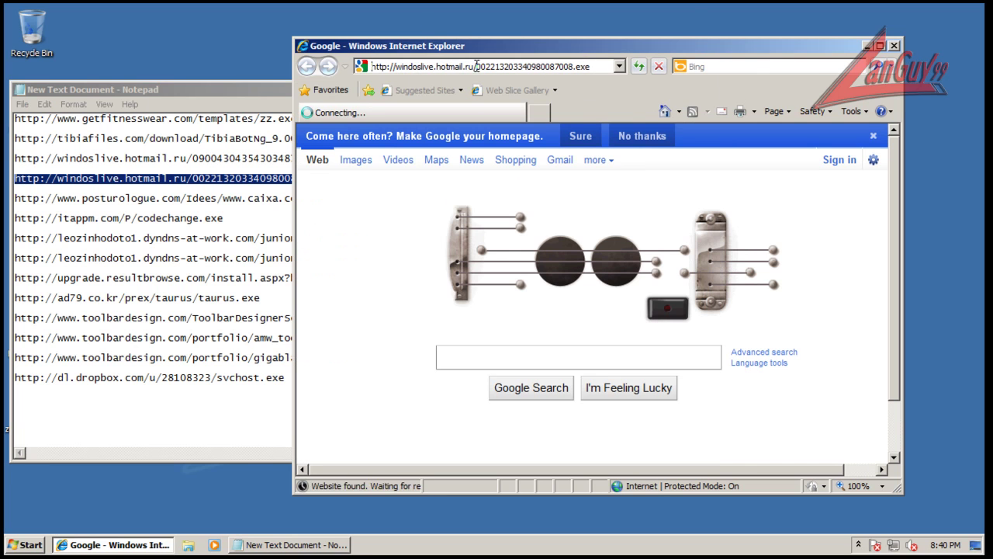
# Run the 002213203340980087008.exe download and delete the file flagged as malicious
pyautogui.click(422, 375)
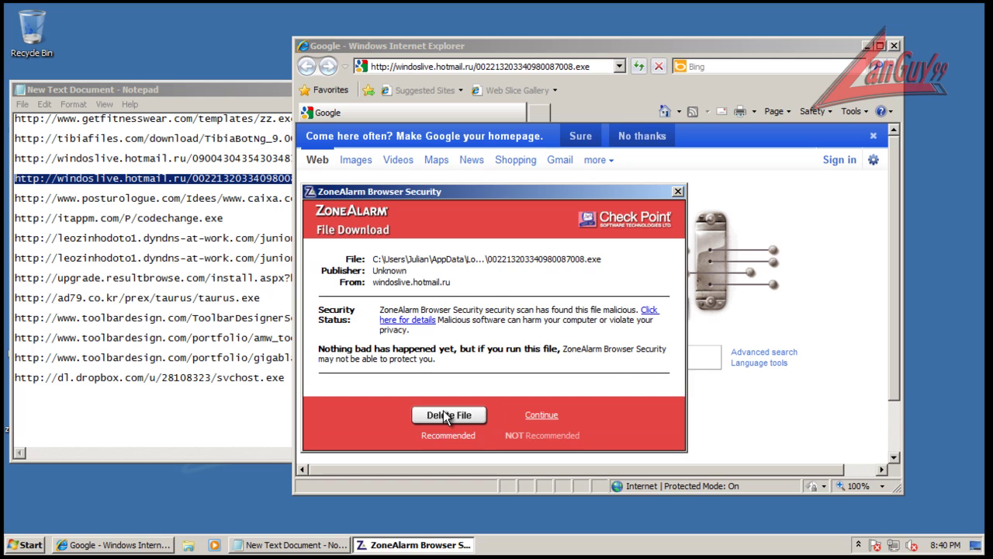
pyautogui.click(457, 412)
# Load the listed posturologue.com link for atualizacao2011.exe in the browser and choose to run the download
pyautogui.click(218, 200)
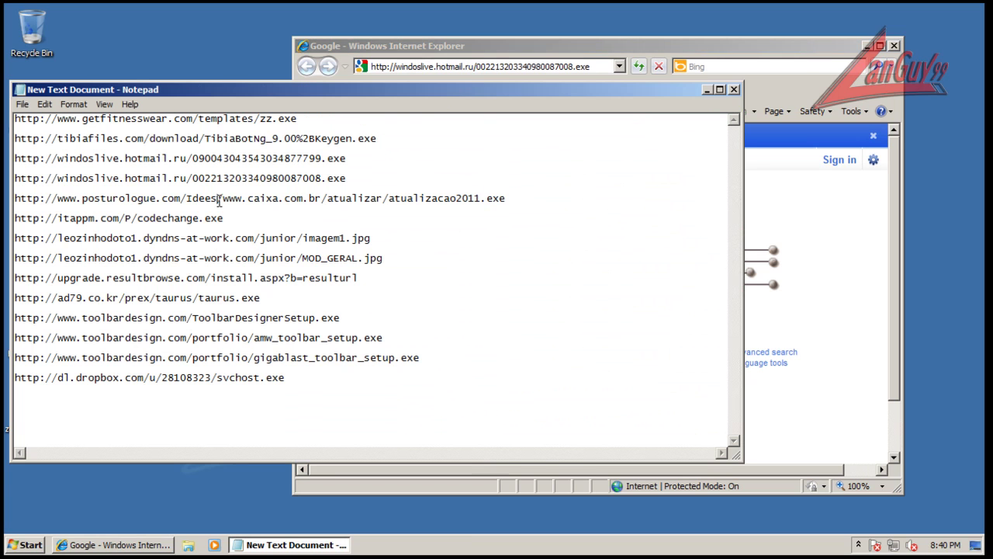
pyautogui.keyDown('shift'); pyautogui.click(508, 198); pyautogui.keyUp('shift')
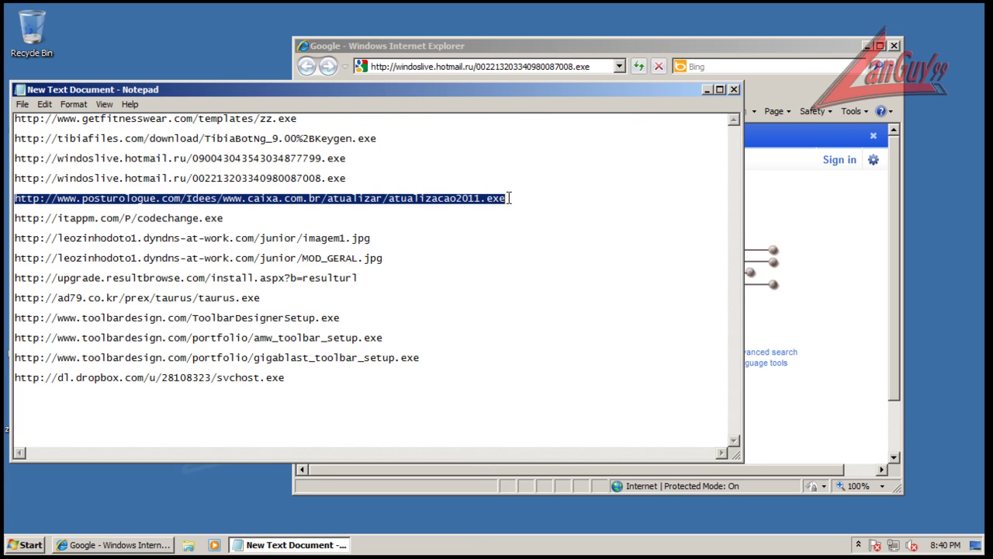
pyautogui.click(648, 46)
pyautogui.click(606, 67)
pyautogui.hotkey('ctrl', 'v')
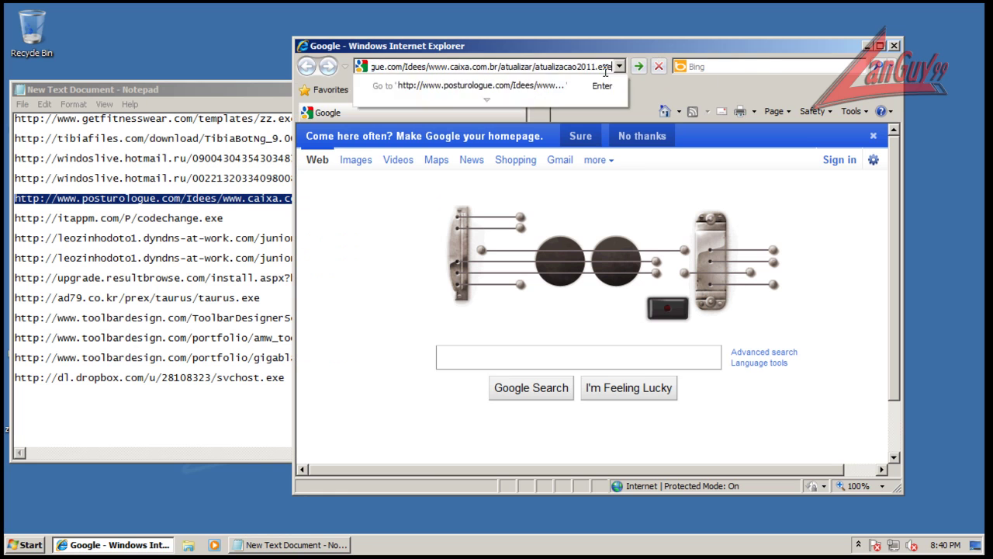
pyautogui.press('Return')
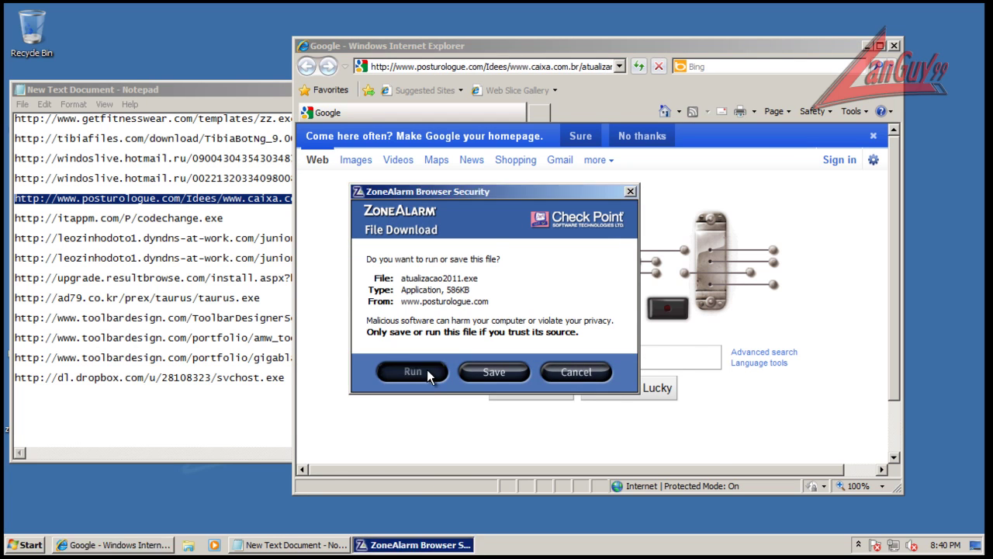
pyautogui.click(425, 369)
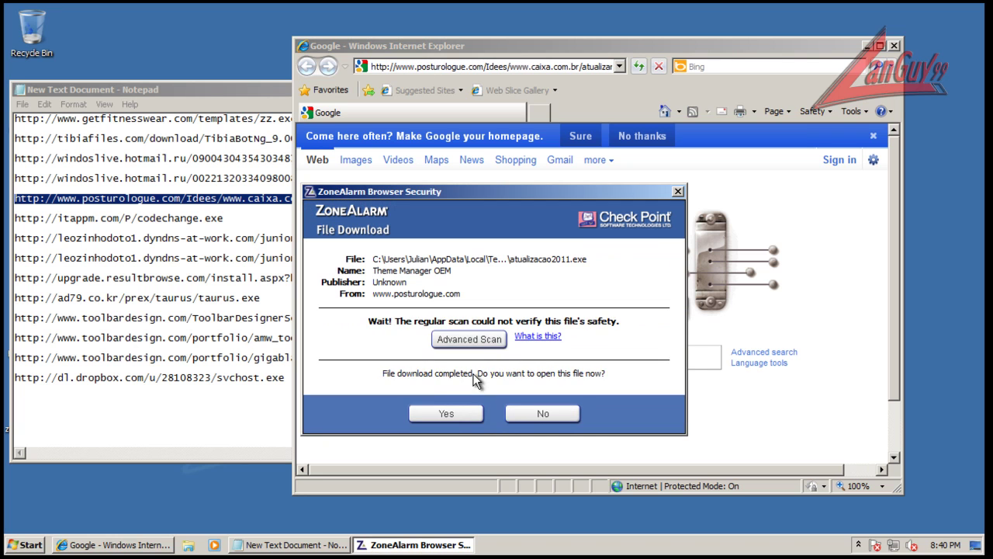
# Run the Advanced Scan on atualizacao2011.exe, view the malicious behavior details and delete the file
pyautogui.click(478, 344)
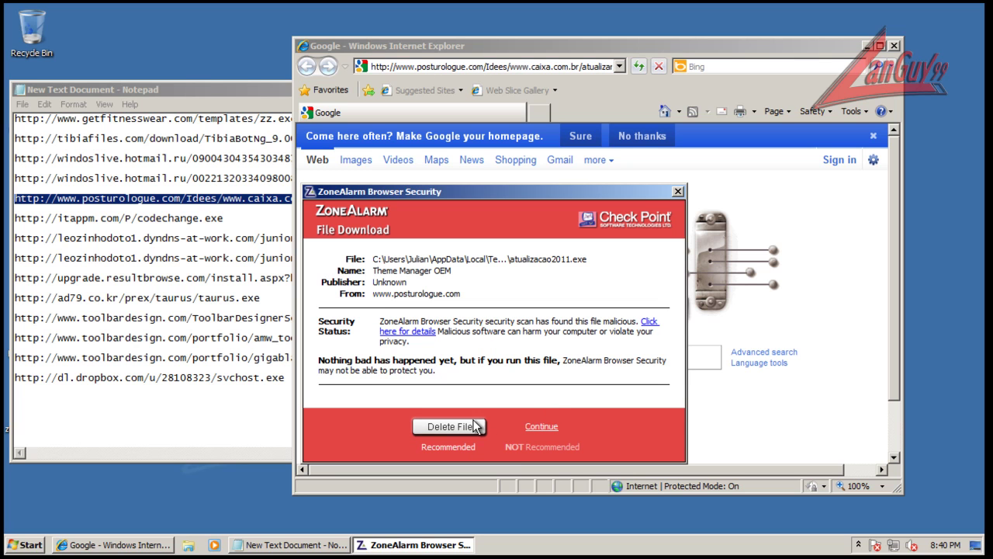
pyautogui.click(650, 324)
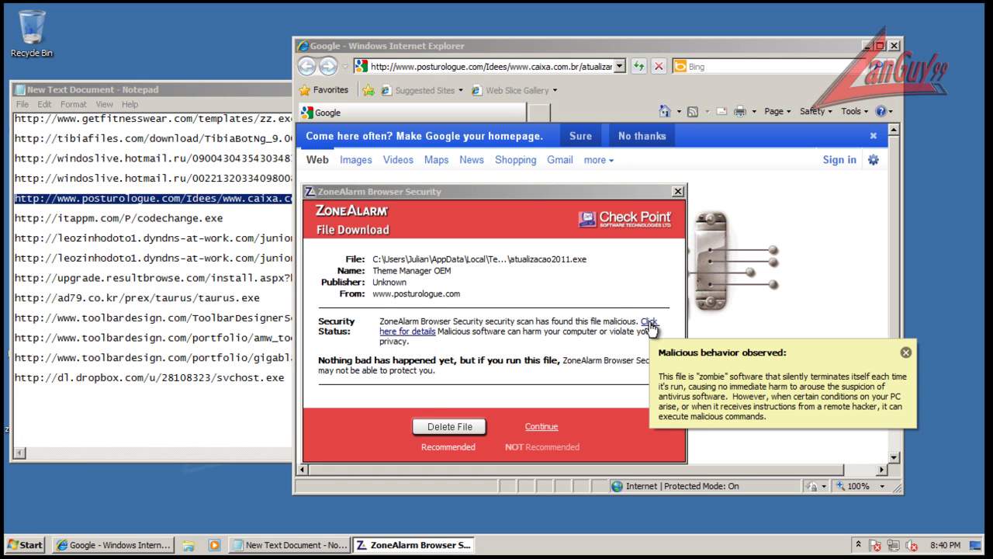
pyautogui.click(441, 426)
pyautogui.doubleClick(220, 217)
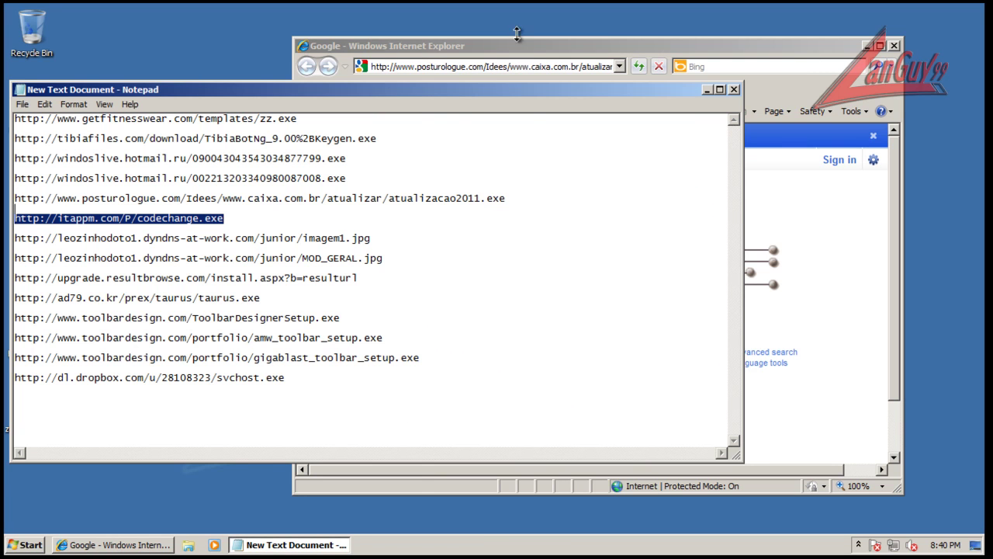
pyautogui.click(524, 66)
pyautogui.hotkey('ctrl', 'v')
pyautogui.press('Return')
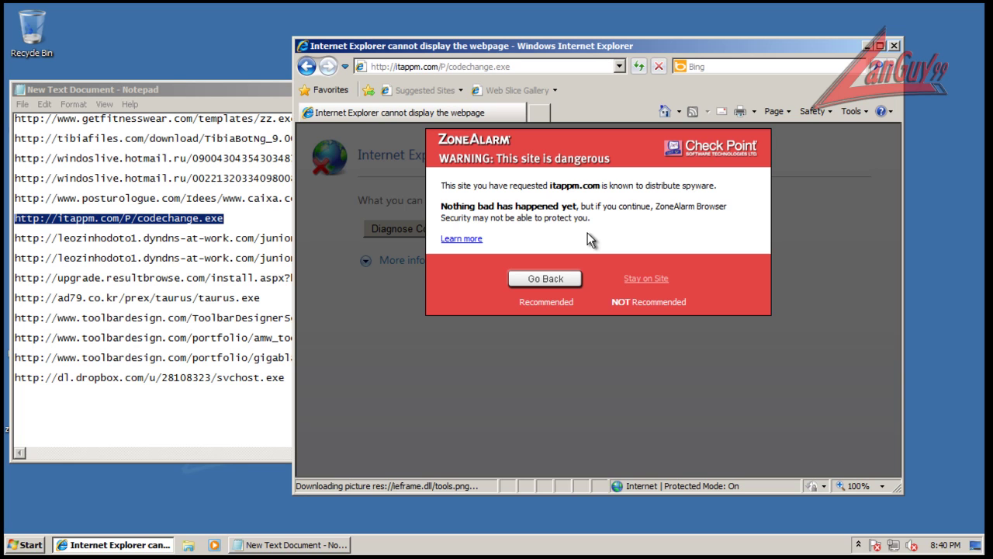
pyautogui.click(545, 279)
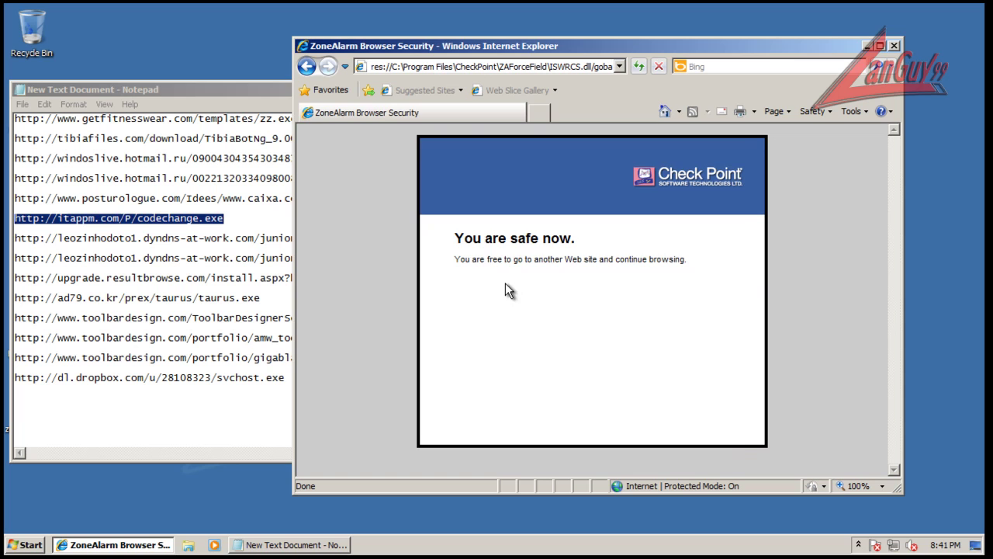
# Copy the link ending in junior/imagem1.jpg from the text list and load it in the browser
pyautogui.click(242, 237)
pyautogui.doubleClick(377, 230)
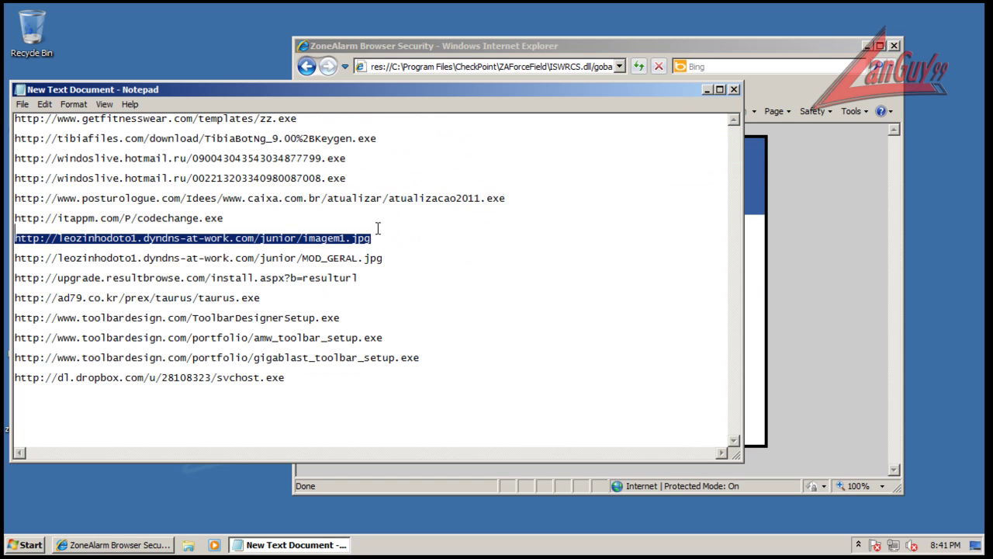
pyautogui.click(550, 67)
pyautogui.hotkey('ctrl', 'v')
pyautogui.press('Return')
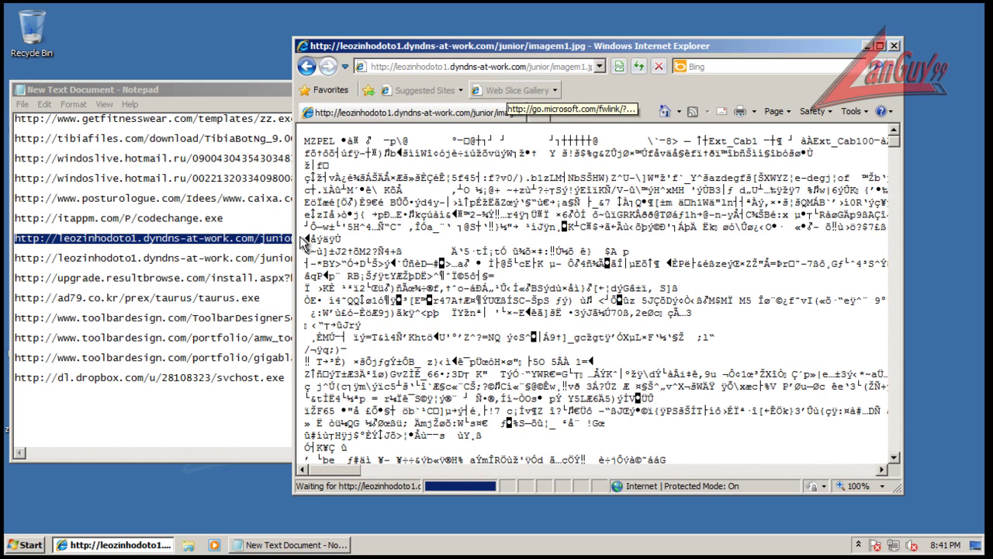
# Widen the Virus name and Path columns in the scan window to examine the imagem1 detection
pyautogui.click(262, 266)
pyautogui.hotkey('shift', 'Home')
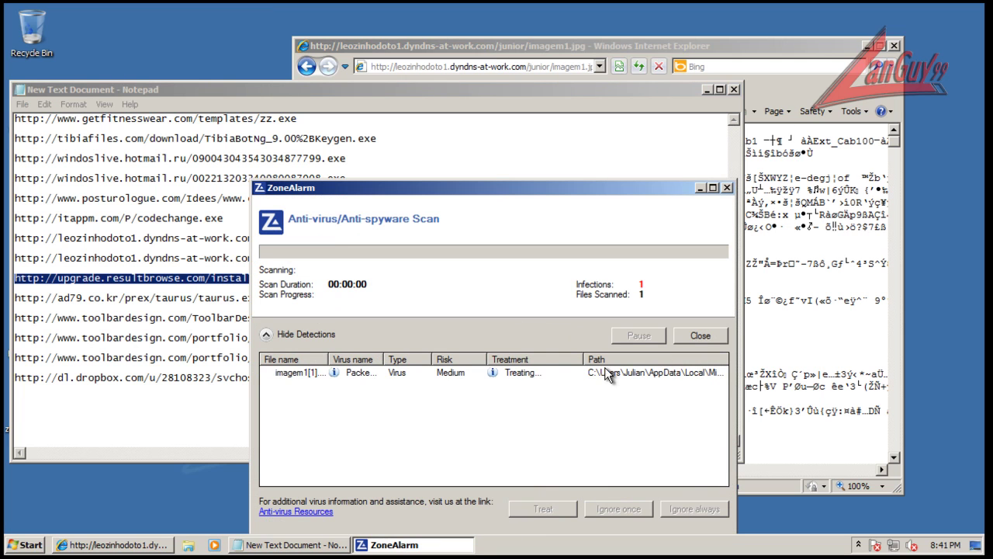
pyautogui.moveTo(385, 359); pyautogui.dragTo(473, 359)
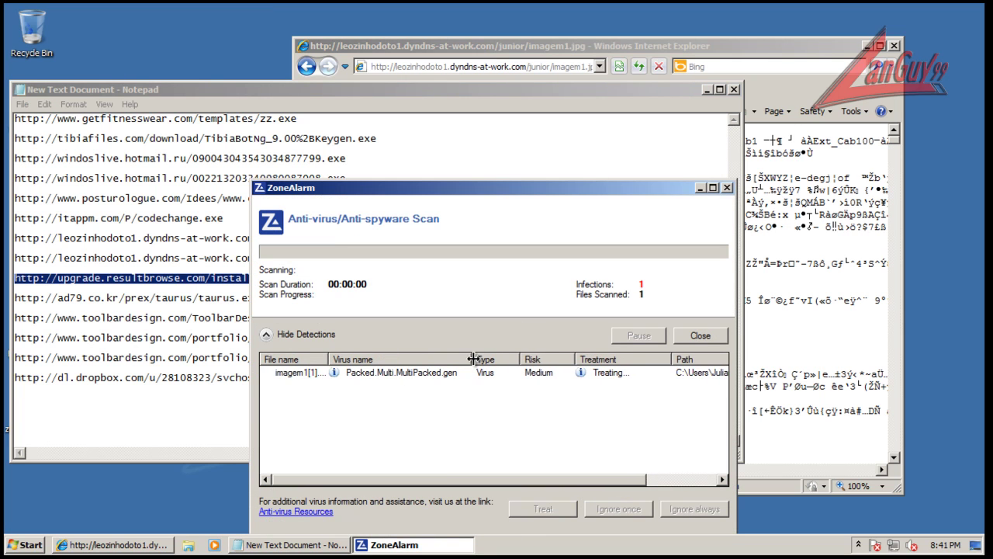
pyautogui.moveTo(445, 475); pyautogui.dragTo(563, 482)
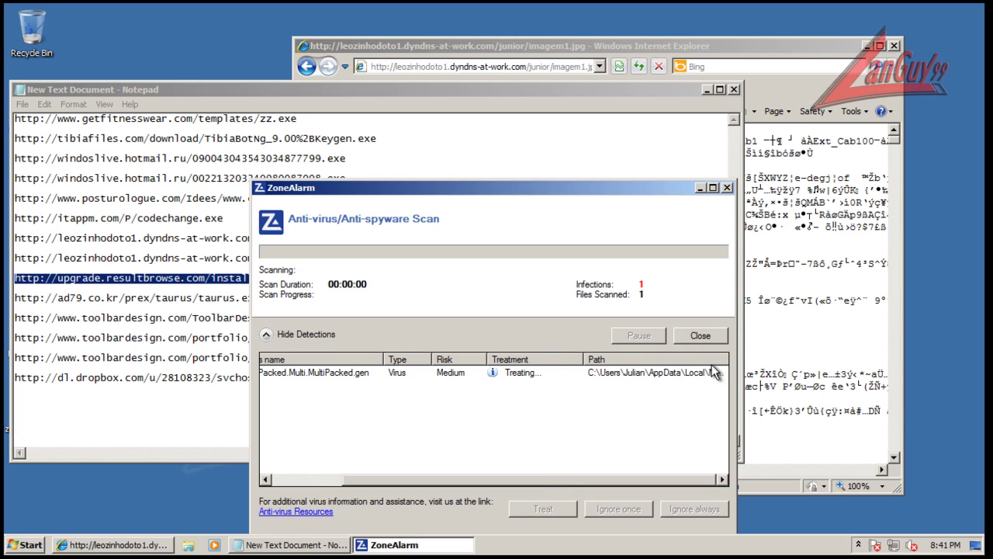
pyautogui.moveTo(816, 360); pyautogui.dragTo(972, 364)
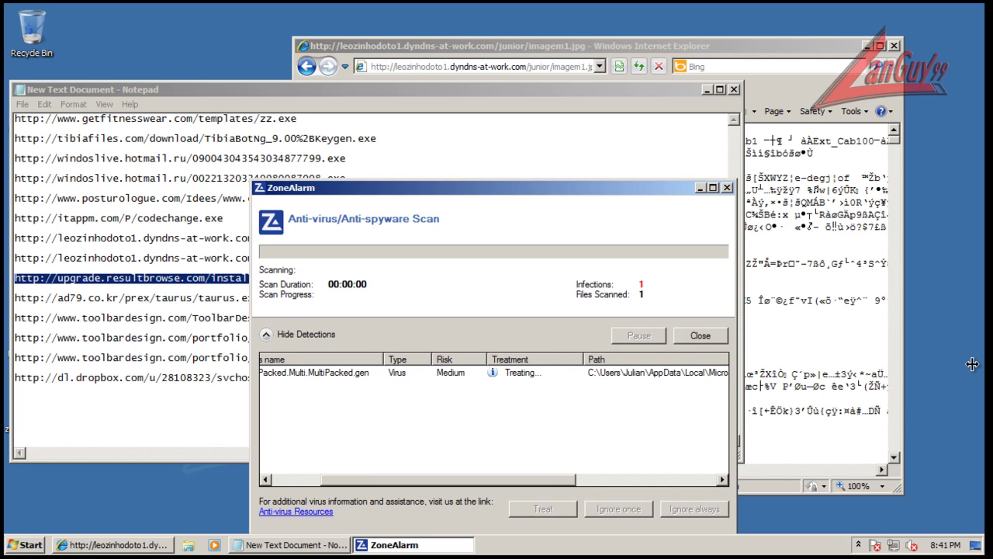
pyautogui.moveTo(566, 480); pyautogui.dragTo(707, 483)
pyautogui.moveTo(724, 363); pyautogui.dragTo(972, 363)
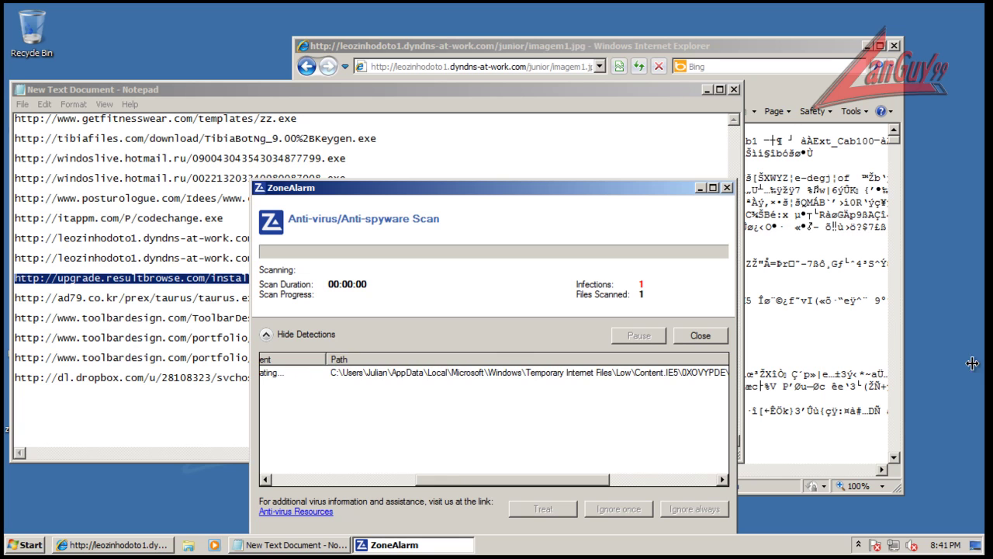
pyautogui.moveTo(439, 478); pyautogui.dragTo(356, 488)
# Load the listed link ending in junior/MOD_GERAL.jpg in the browser and close the Anti-virus/Anti-spyware Scan window
pyautogui.click(222, 250)
pyautogui.click(385, 257)
pyautogui.hotkey('shift', 'Home')
pyautogui.hotkey('ctrl', 'c')
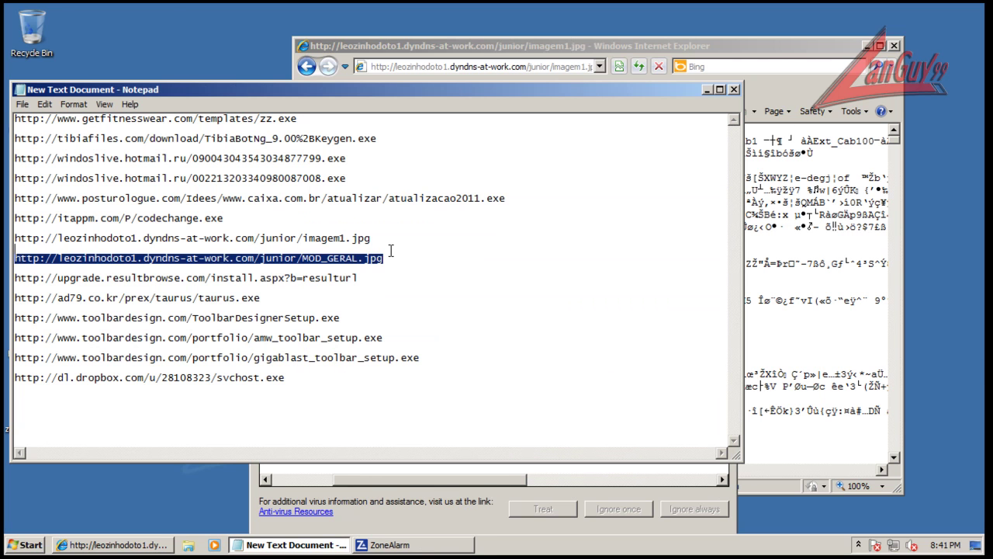
pyautogui.click(580, 68)
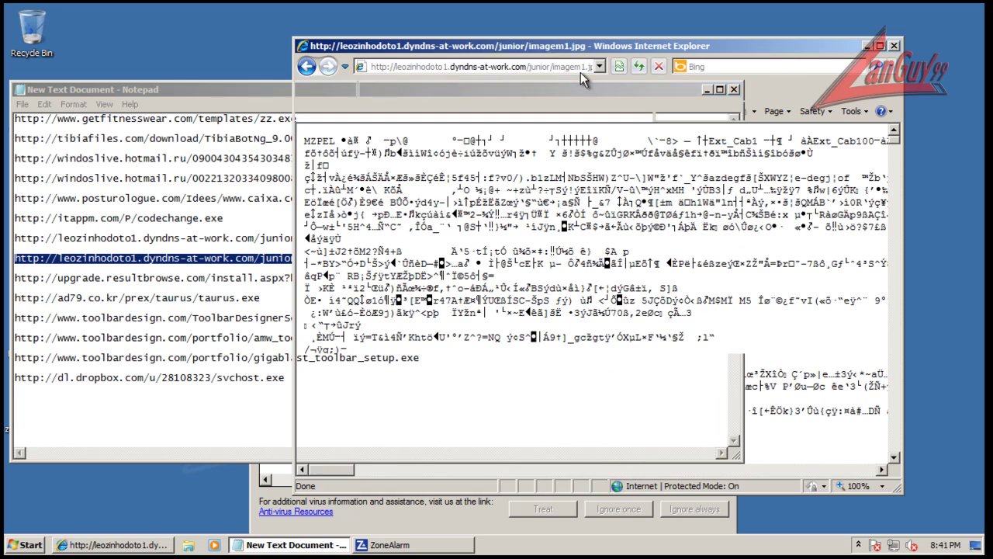
pyautogui.hotkey('ctrl', 'v')
pyautogui.press('Return')
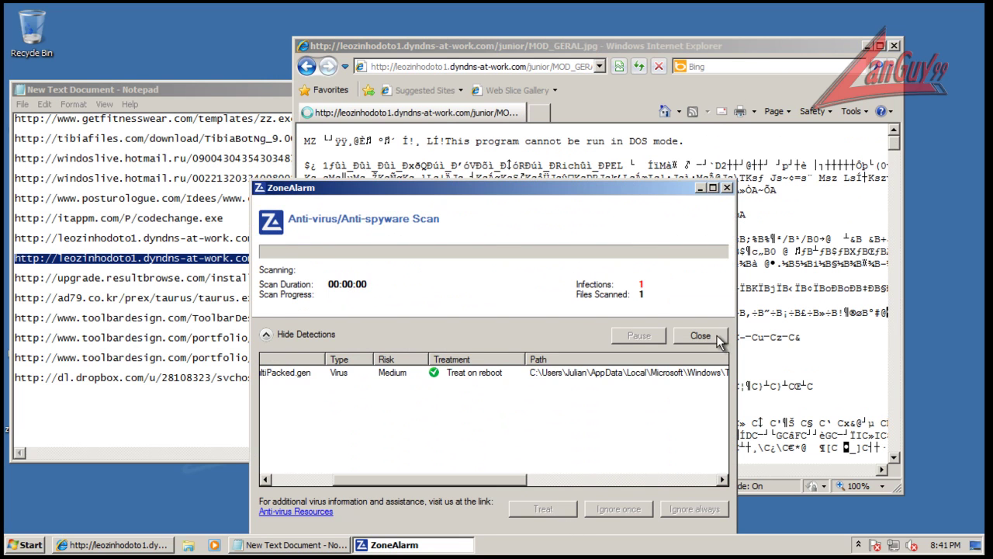
pyautogui.click(719, 335)
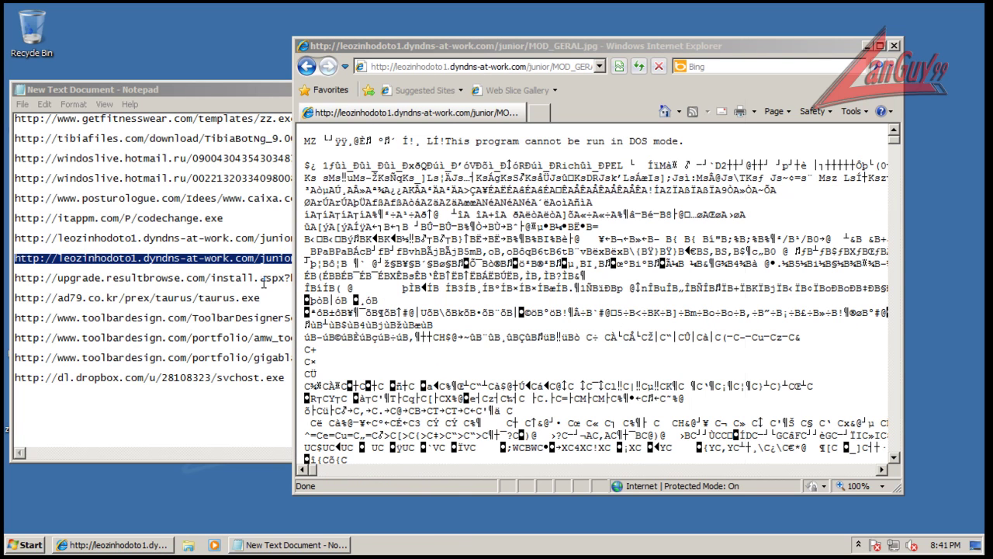
pyautogui.click(264, 283)
pyautogui.click(357, 277)
pyautogui.hotkey('shift', 'Home')
pyautogui.hotkey('ctrl', 'c')
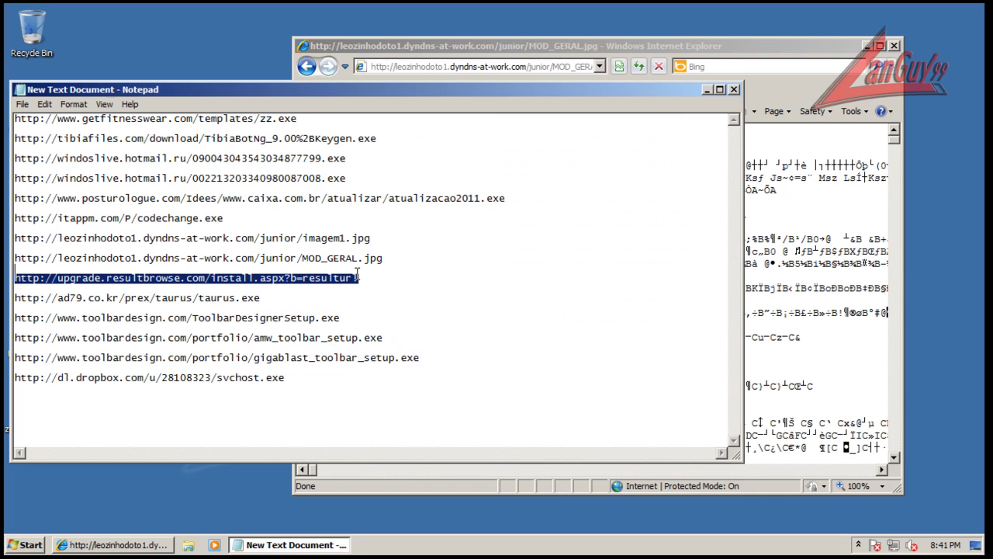
pyautogui.click(584, 66)
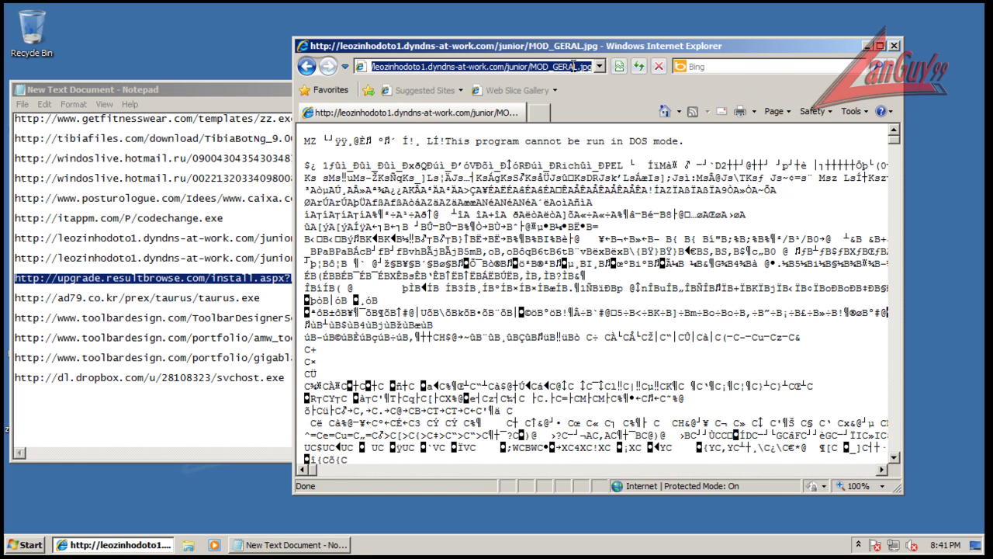
pyautogui.hotkey('ctrl', 'v')
pyautogui.press('Return')
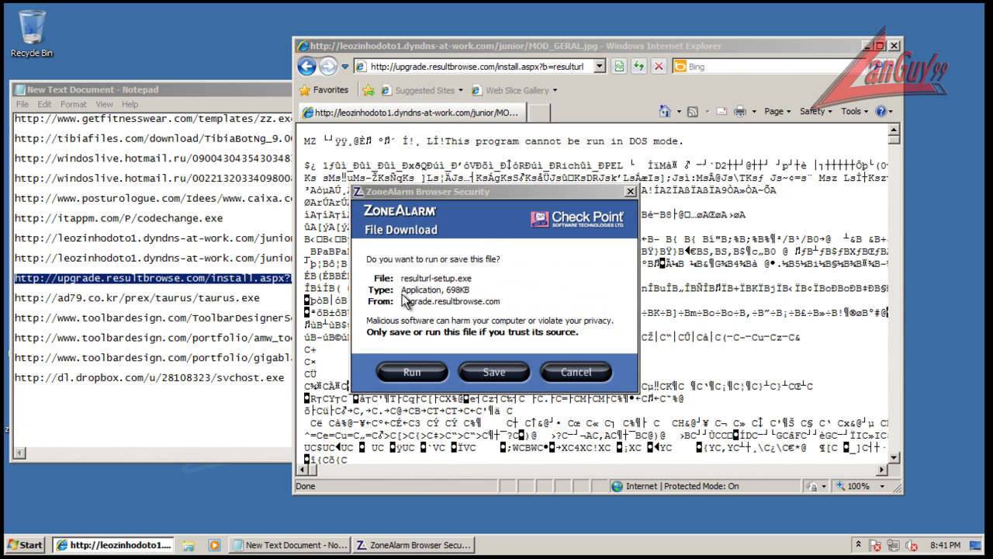
pyautogui.click(413, 371)
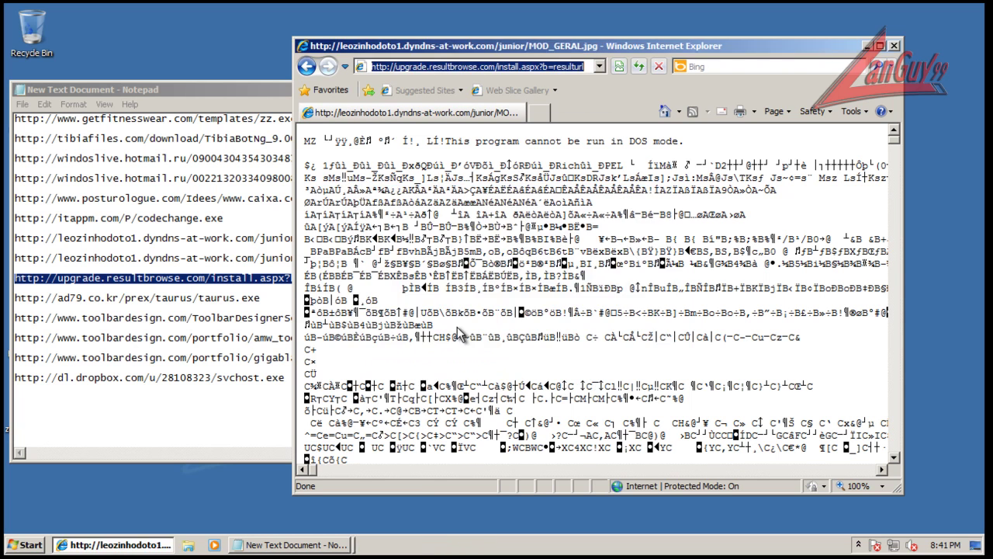
pyautogui.click(470, 351)
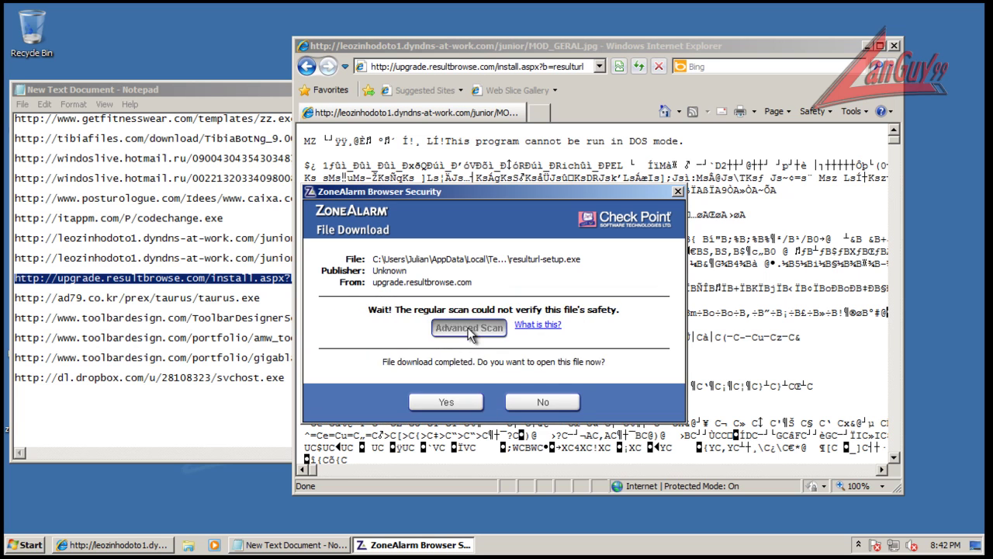
pyautogui.doubleClick(264, 295)
pyautogui.rightClick(248, 301)
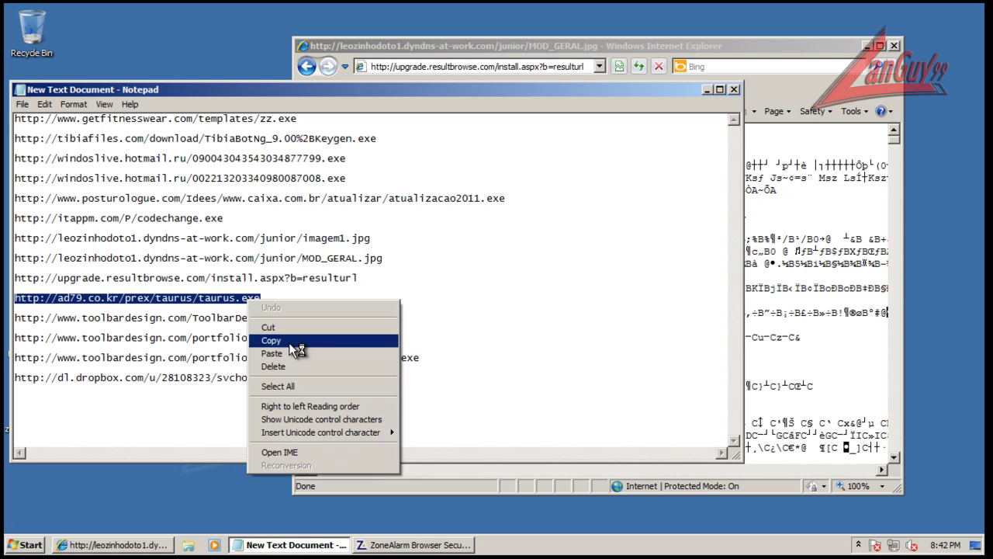
pyautogui.click(291, 339)
# Return to the ZoneAlarm download dialog, open resulturl-setup.exe and allow it to make changes to the computer
pyautogui.click(392, 543)
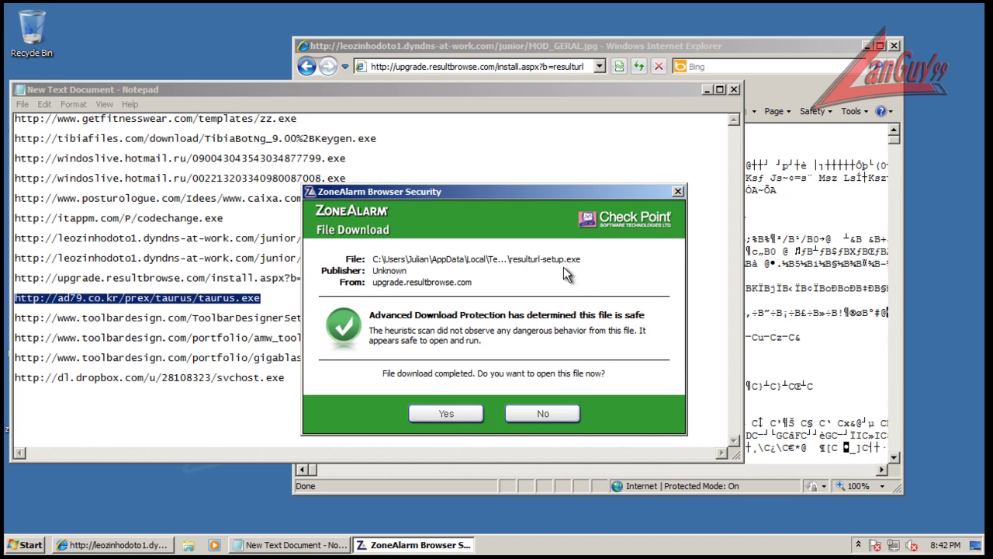
pyautogui.moveTo(527, 195); pyautogui.dragTo(552, 217)
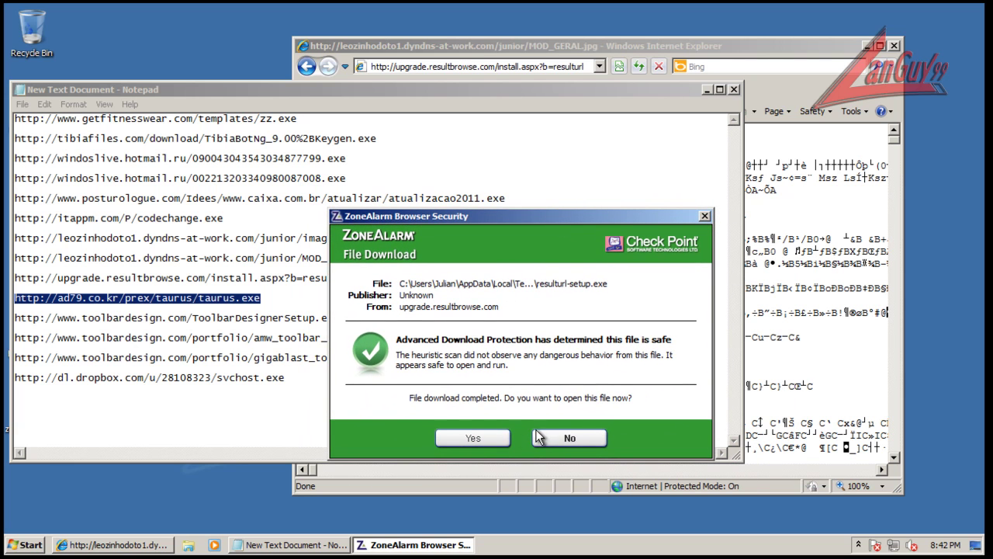
pyautogui.click(501, 433)
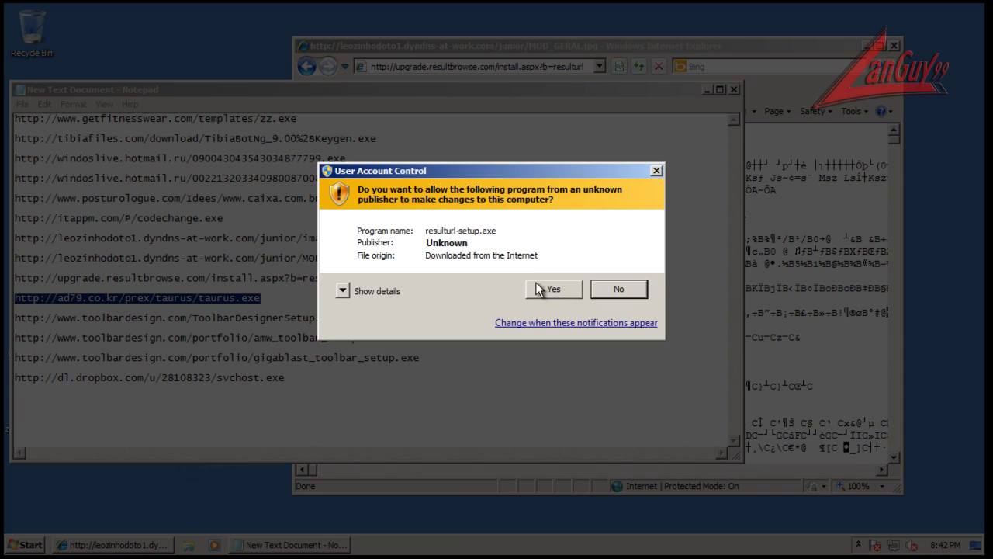
pyautogui.click(536, 284)
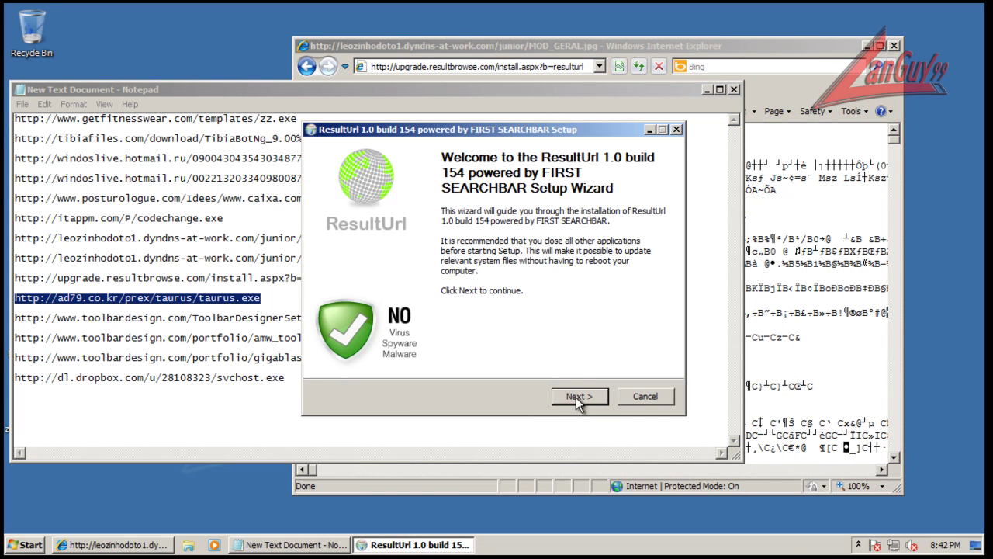
# Install ResultUrl 1.0 build 154 through its setup wizard and finish the wizard
pyautogui.click(575, 397)
pyautogui.click(576, 397)
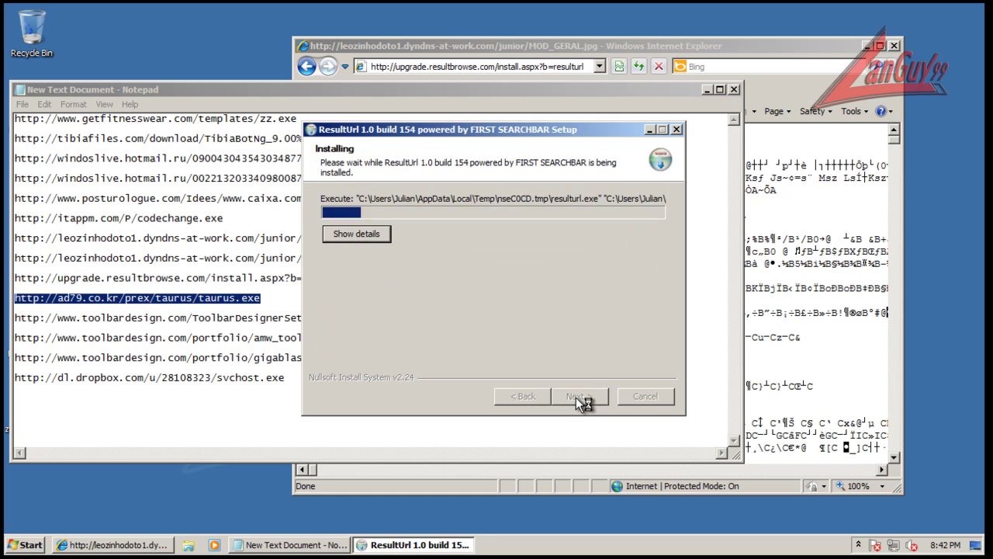
pyautogui.click(576, 397)
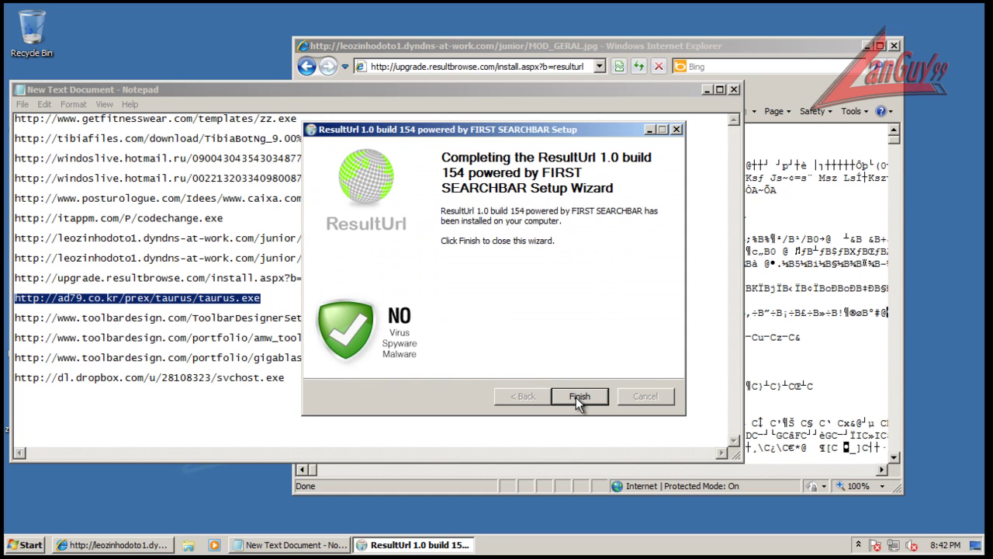
pyautogui.click(575, 396)
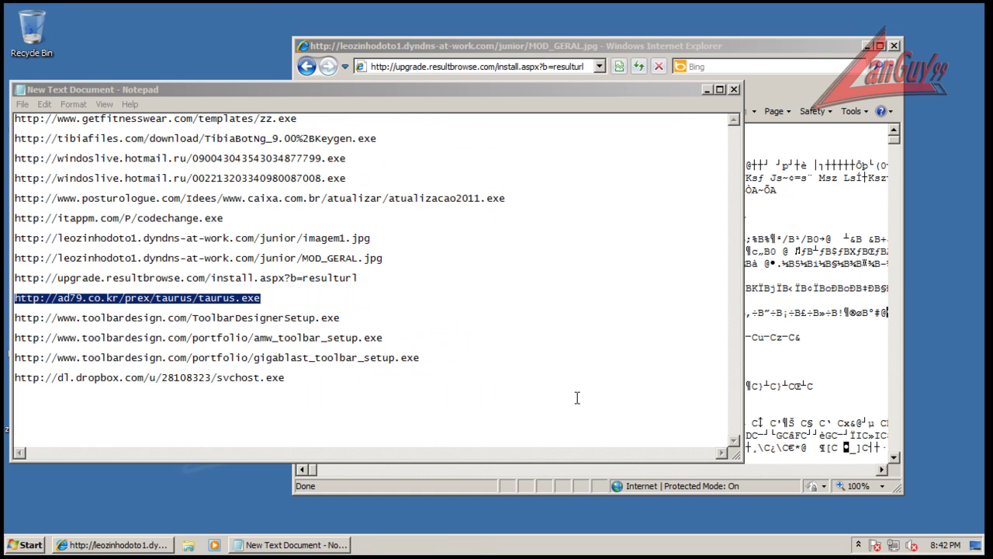
pyautogui.rightClick(246, 301)
pyautogui.click(286, 340)
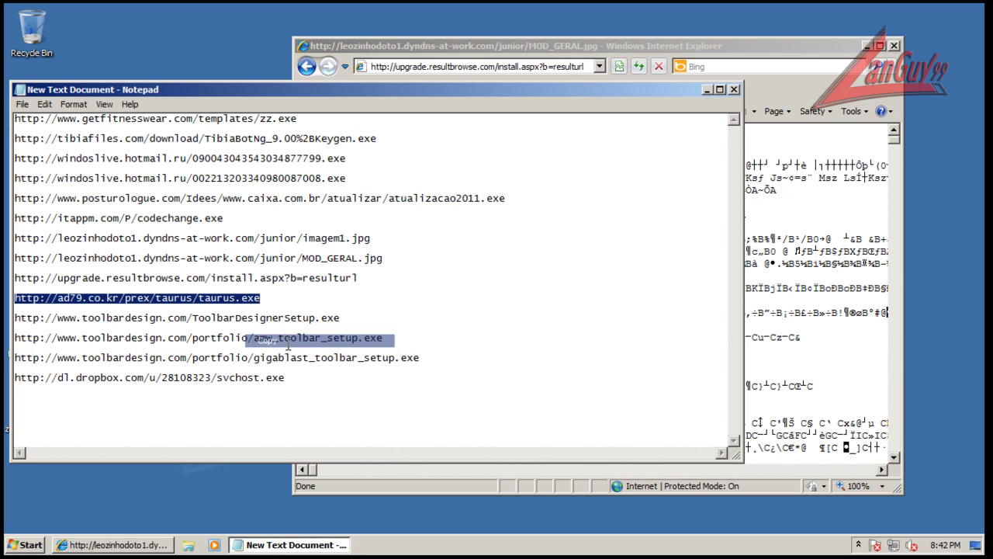
pyautogui.click(479, 68)
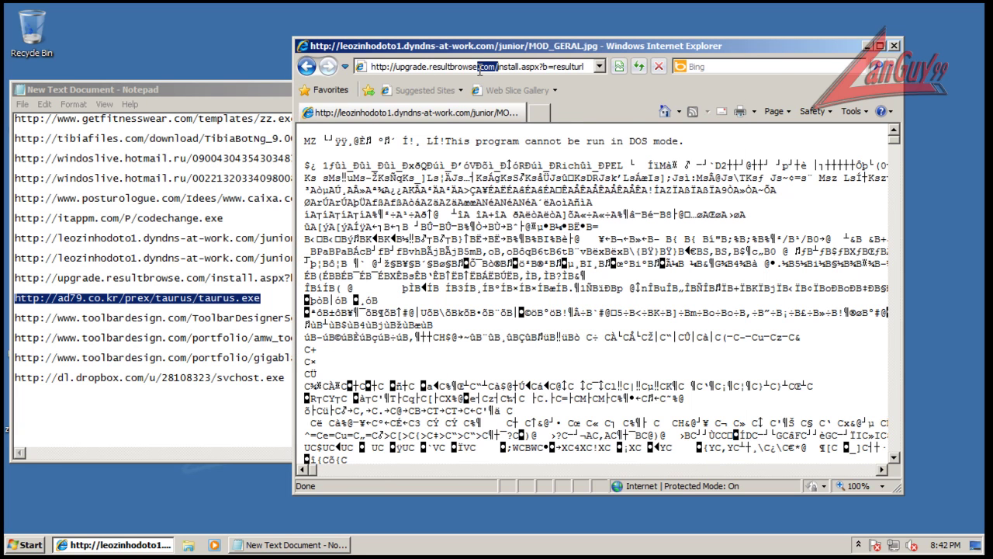
pyautogui.rightClick(480, 68)
pyautogui.click(526, 125)
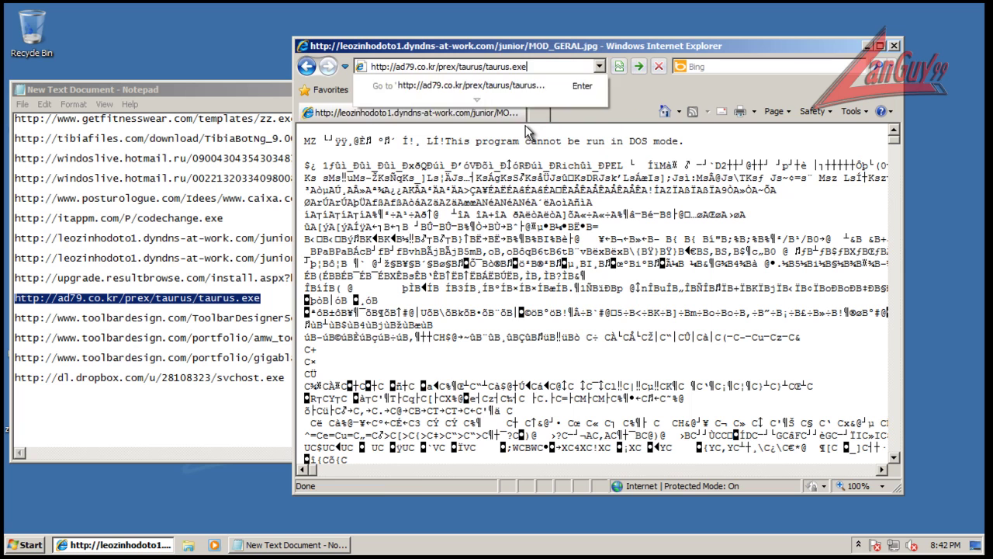
pyautogui.press('Return')
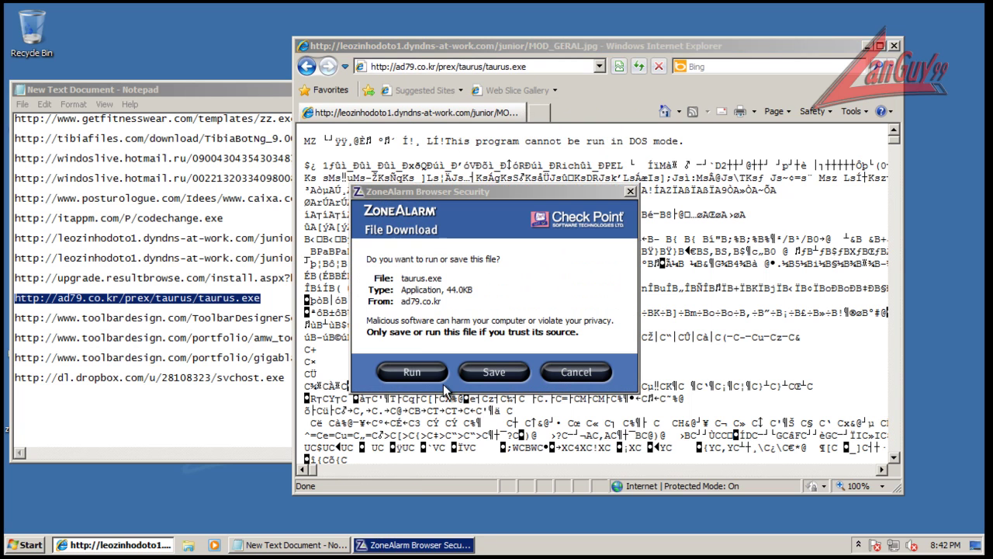
pyautogui.click(439, 374)
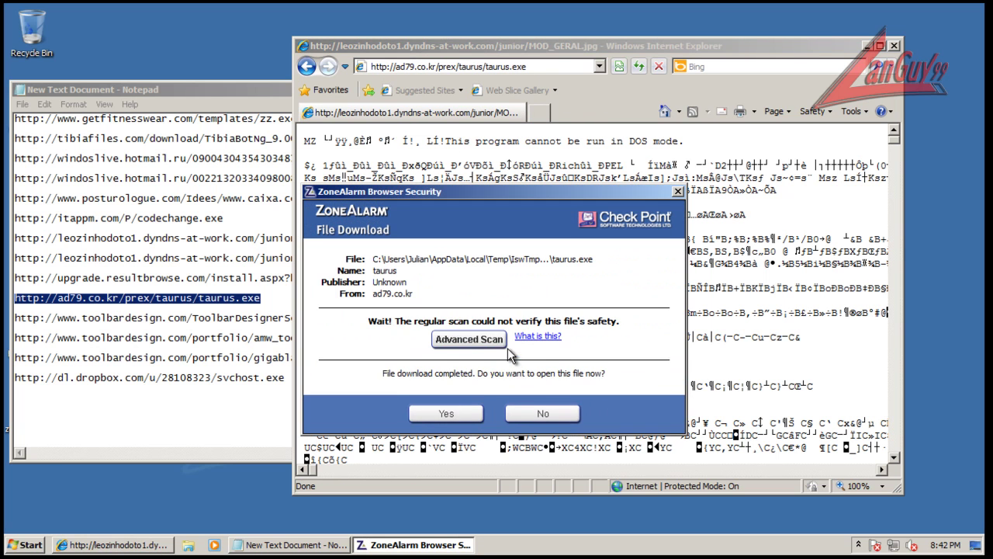
pyautogui.click(493, 344)
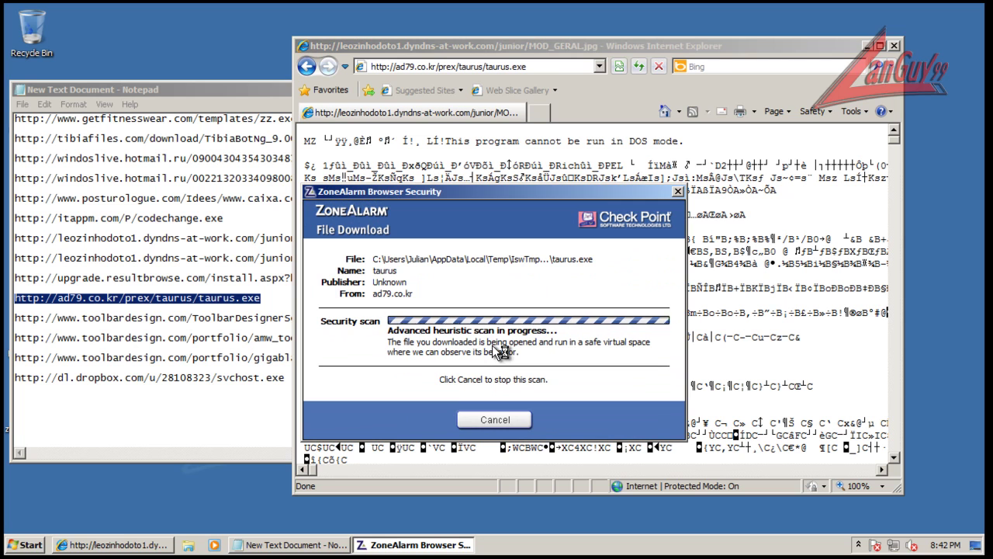
pyautogui.click(264, 318)
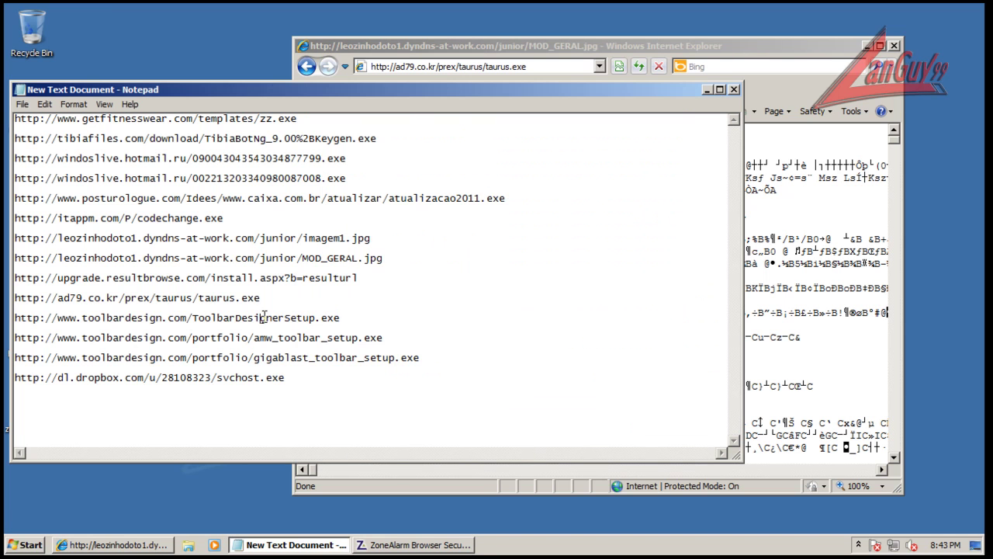
pyautogui.doubleClick(339, 320)
pyautogui.rightClick(328, 316)
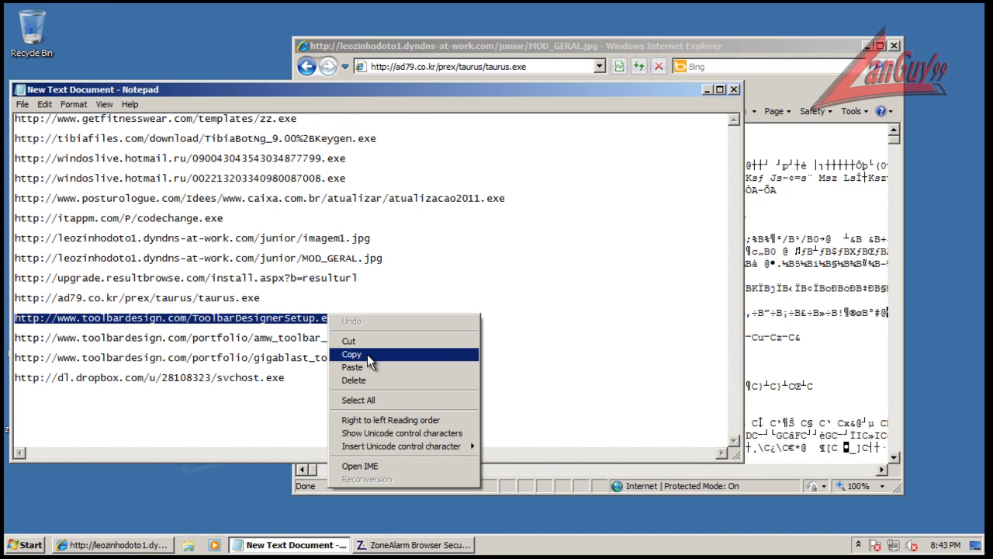
pyautogui.click(367, 353)
# Return to the ZoneAlarm download dialog, open and run taurus.exe despite its unverified publisher, and cancel the Program Compatibility Assistant
pyautogui.click(408, 544)
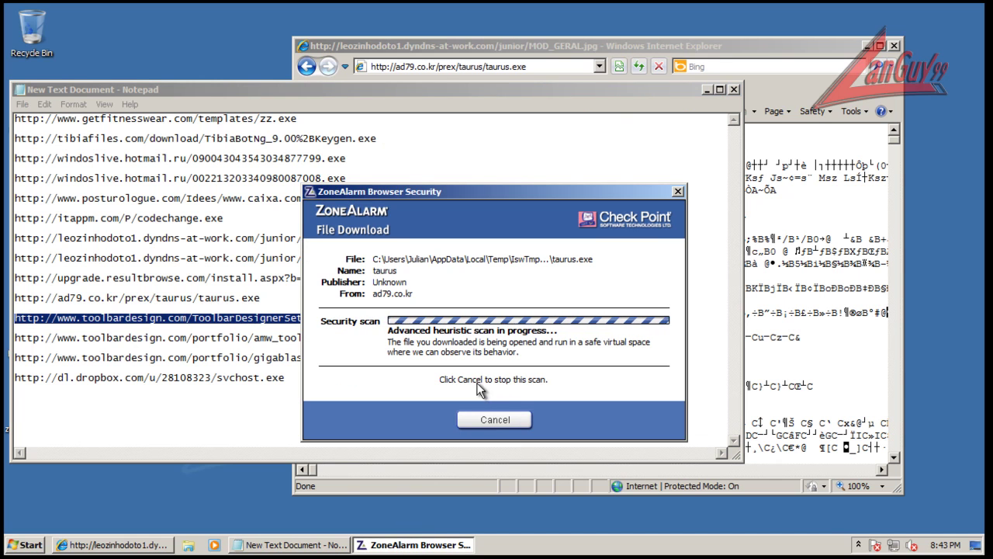
pyautogui.click(859, 545)
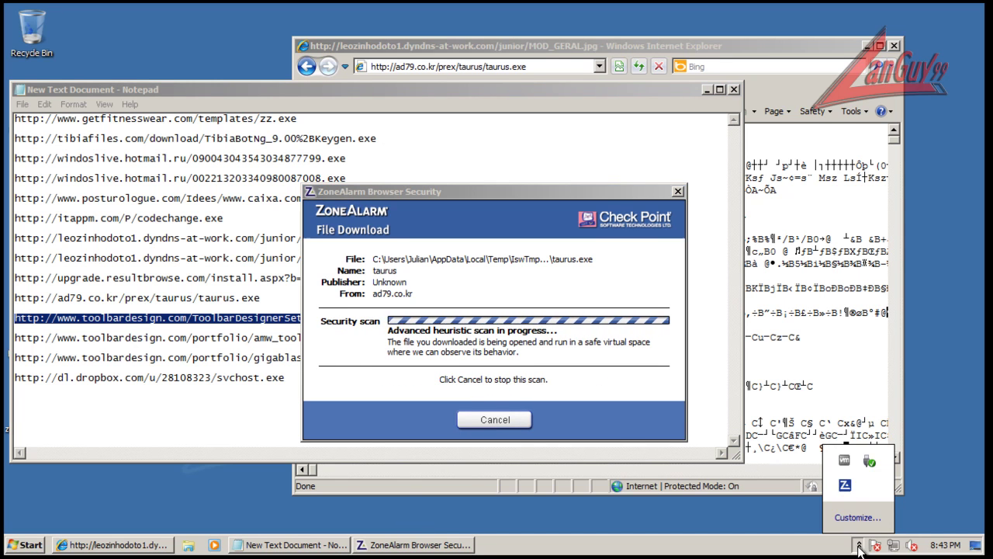
pyautogui.click(859, 547)
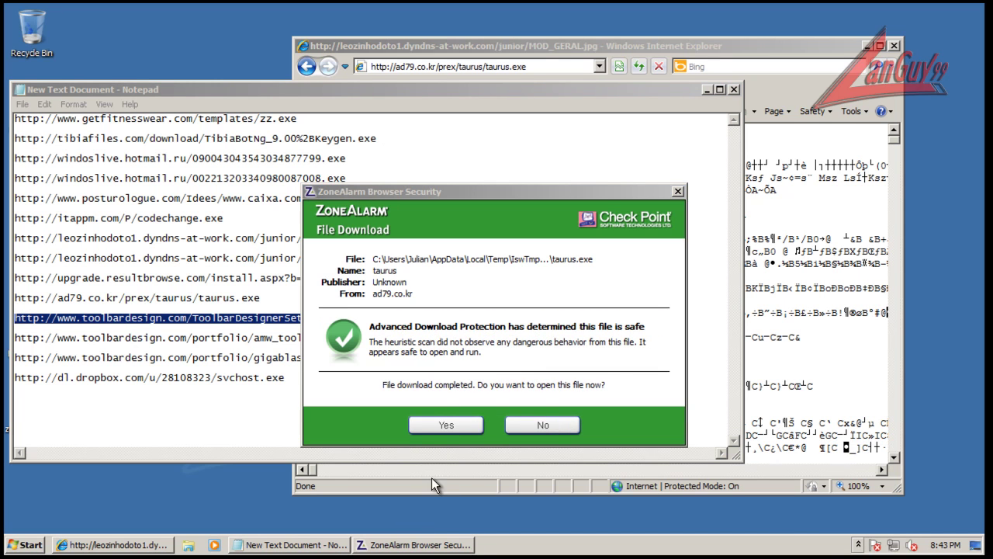
pyautogui.click(446, 424)
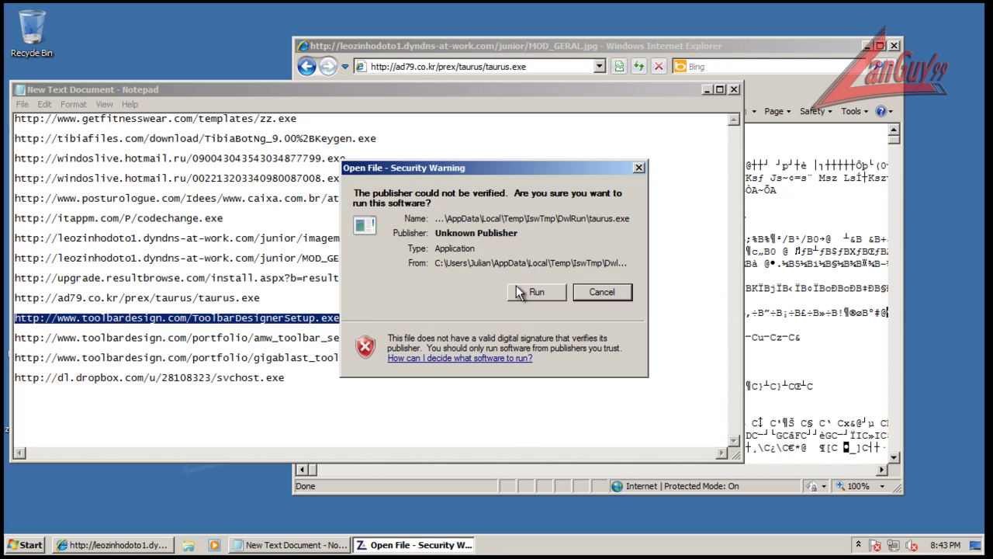
pyautogui.click(534, 292)
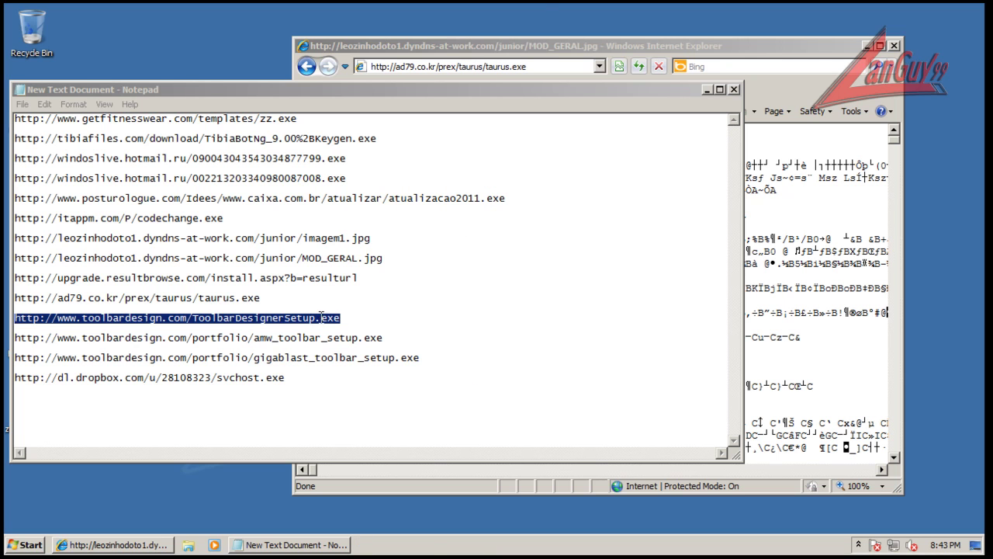
pyautogui.click(552, 344)
pyautogui.click(497, 49)
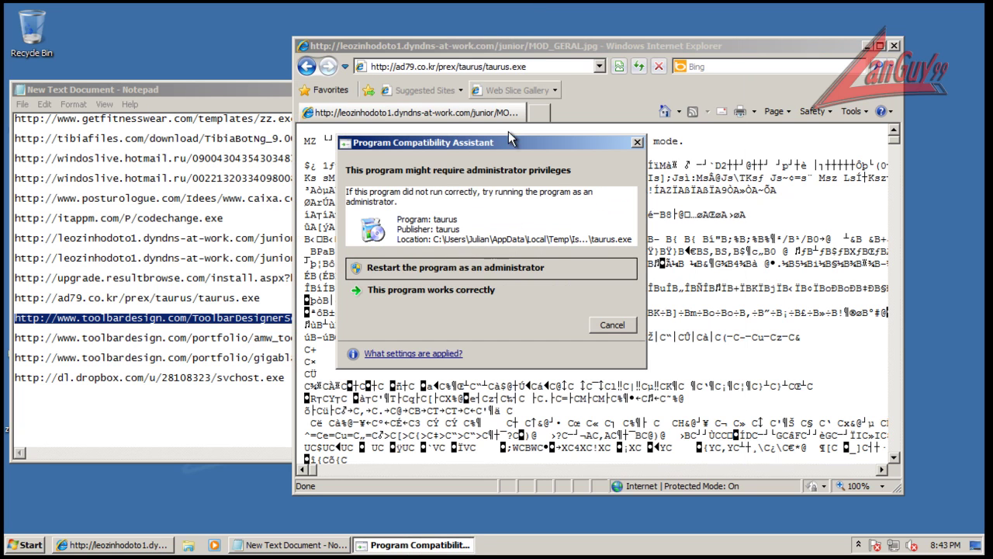
pyautogui.click(610, 325)
# Load the copied ToolbarDesignerSetup.exe link in the browser and choose to run the file
pyautogui.rightClick(524, 68)
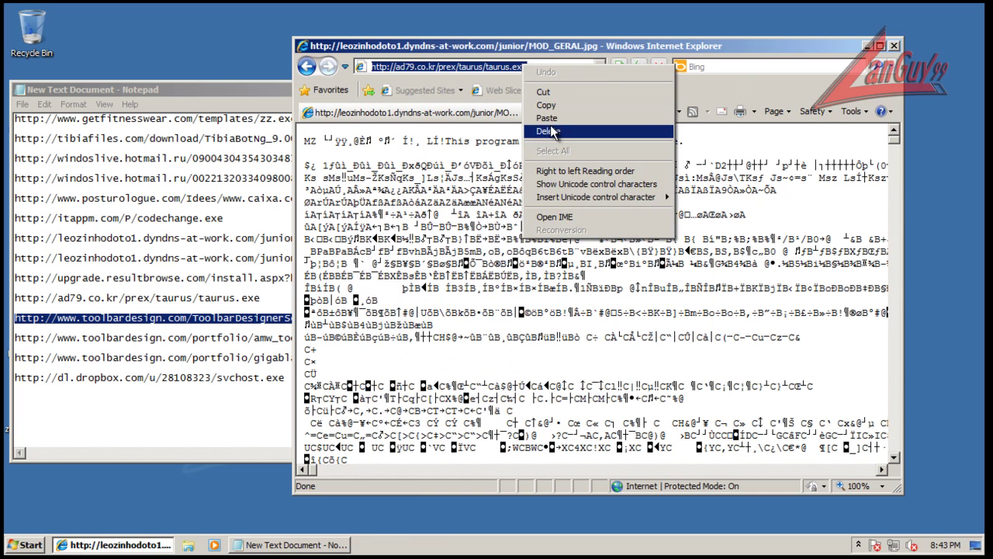
pyautogui.click(548, 118)
pyautogui.press('Return')
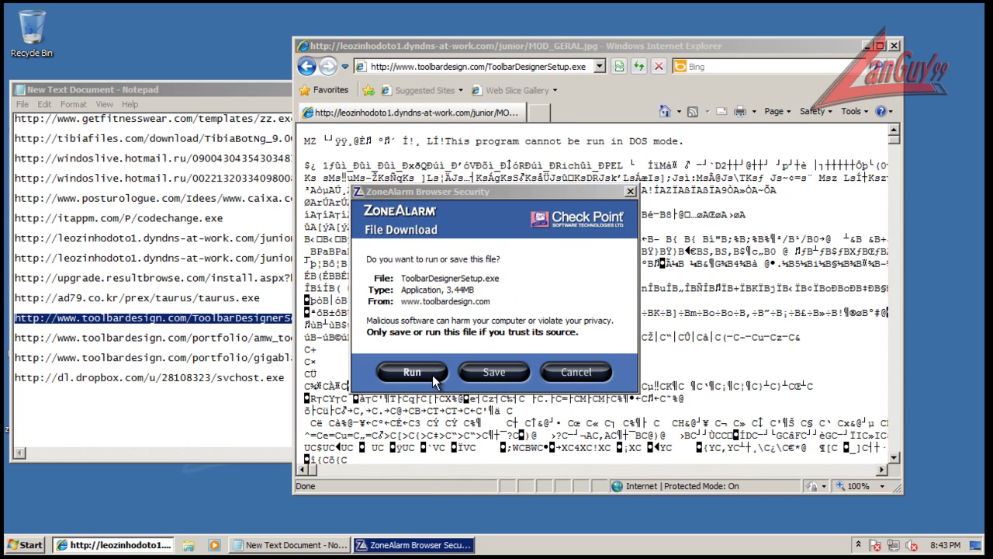
pyautogui.click(433, 375)
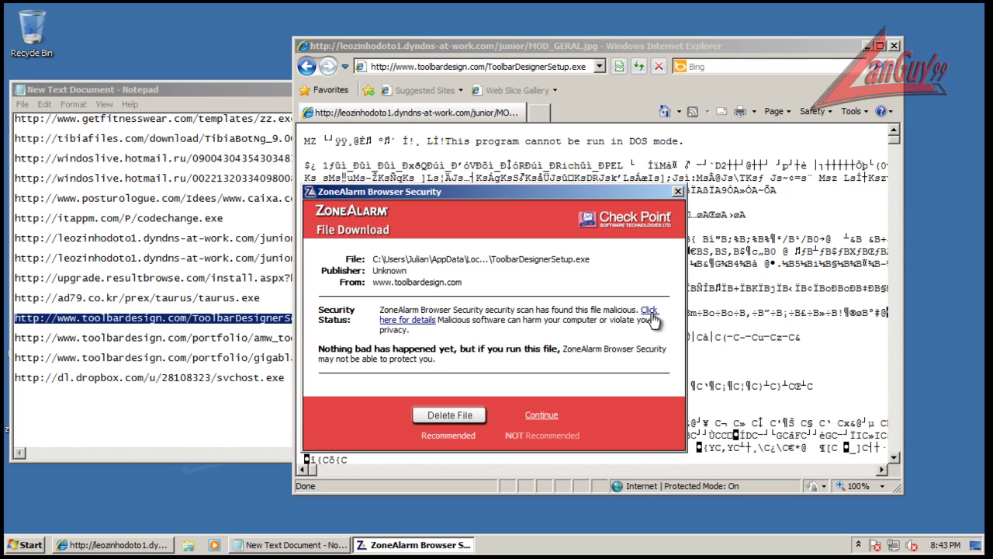
# View the security scan details for ToolbarDesignerSetup.exe and delete the file
pyautogui.click(650, 311)
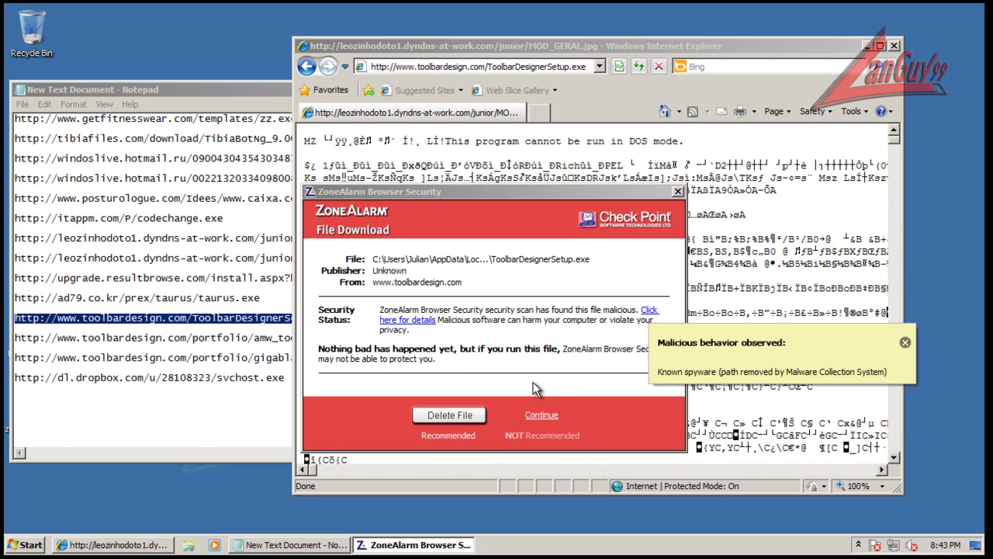
pyautogui.click(458, 420)
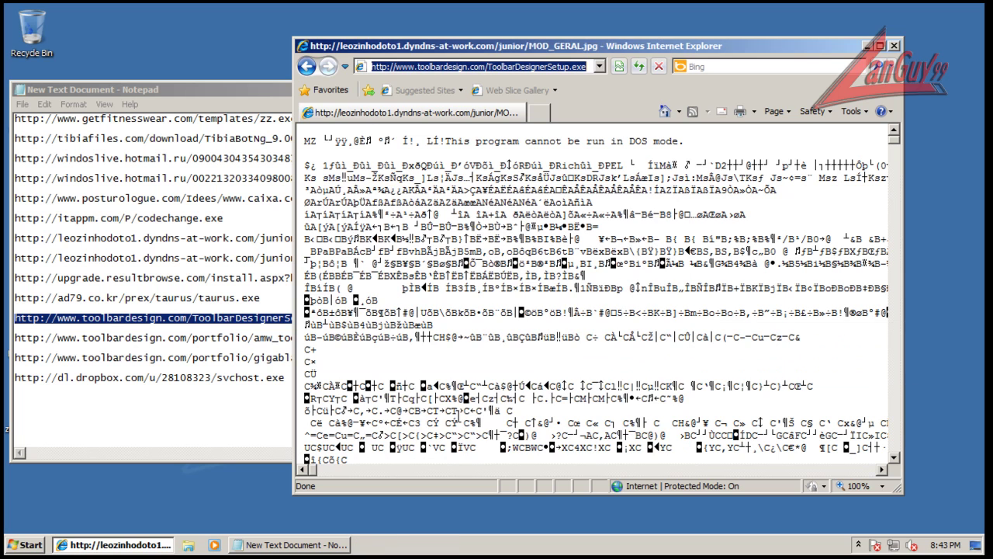
pyautogui.click(261, 348)
pyautogui.doubleClick(379, 339)
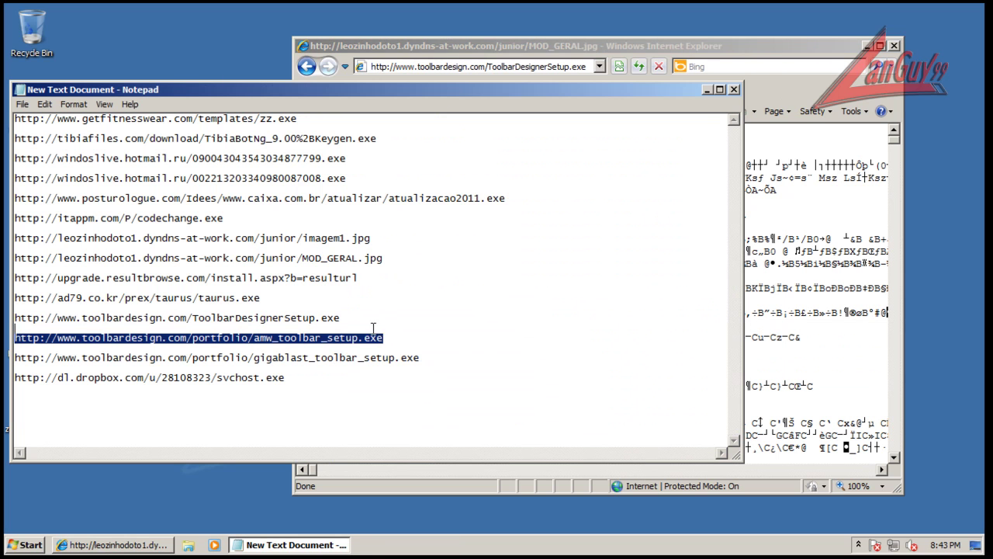
pyautogui.rightClick(371, 334)
pyautogui.click(423, 381)
pyautogui.click(545, 68)
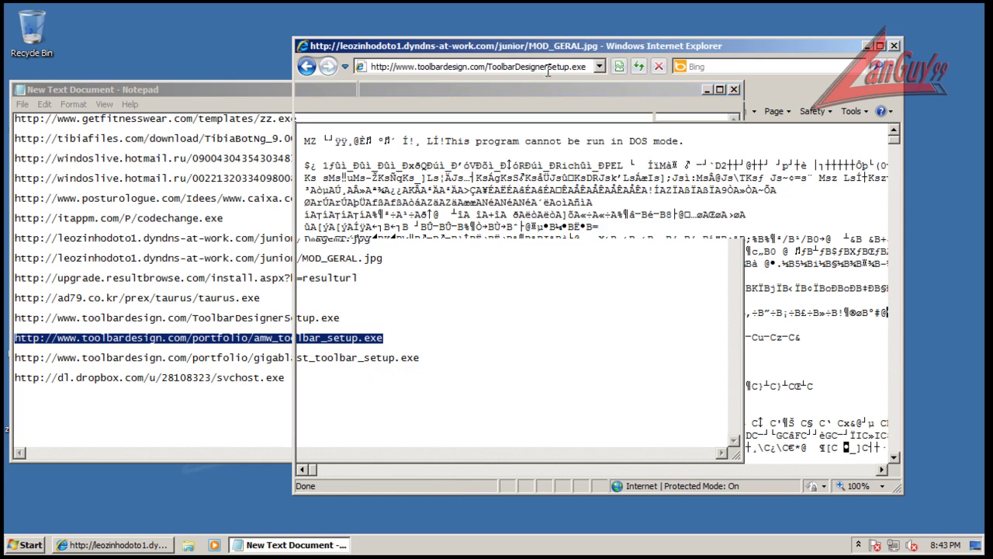
pyautogui.rightClick(546, 68)
pyautogui.click(539, 67)
pyautogui.rightClick(539, 69)
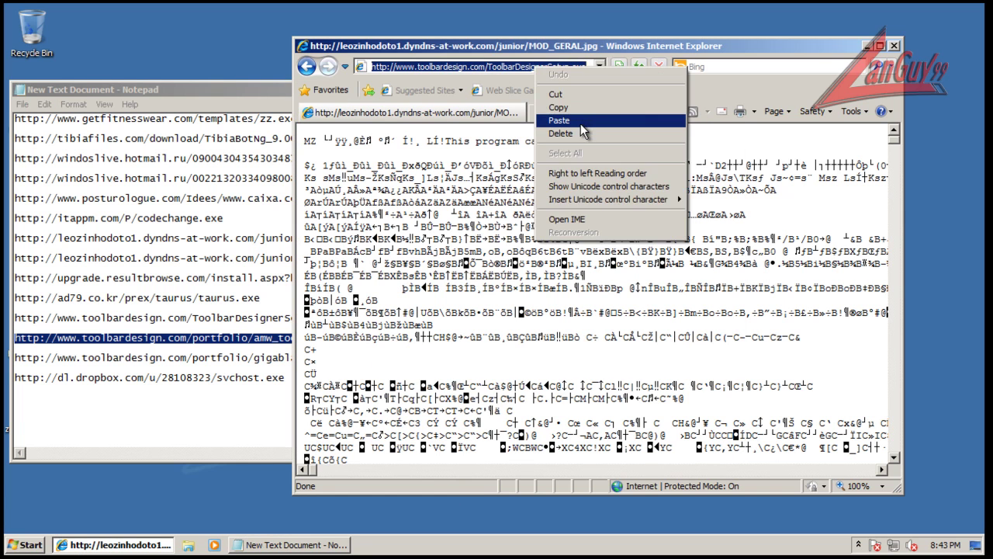
pyautogui.click(581, 120)
pyautogui.press('Return')
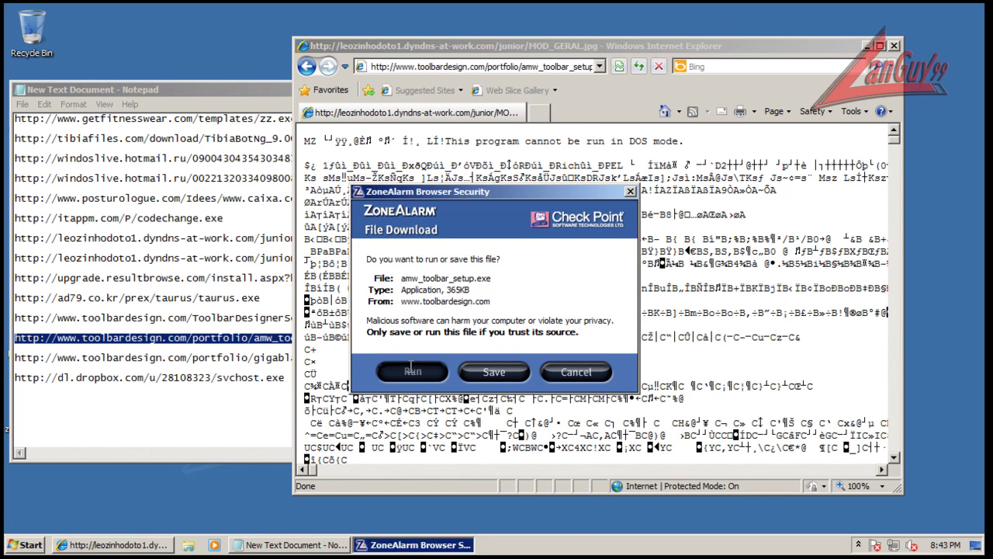
pyautogui.click(412, 372)
# Check the resulturl.exe process in Windows Task Manager, and delete amw_toolbar_setup.exe from the ZoneAlarm download warning
pyautogui.rightClick(520, 545)
pyautogui.click(548, 505)
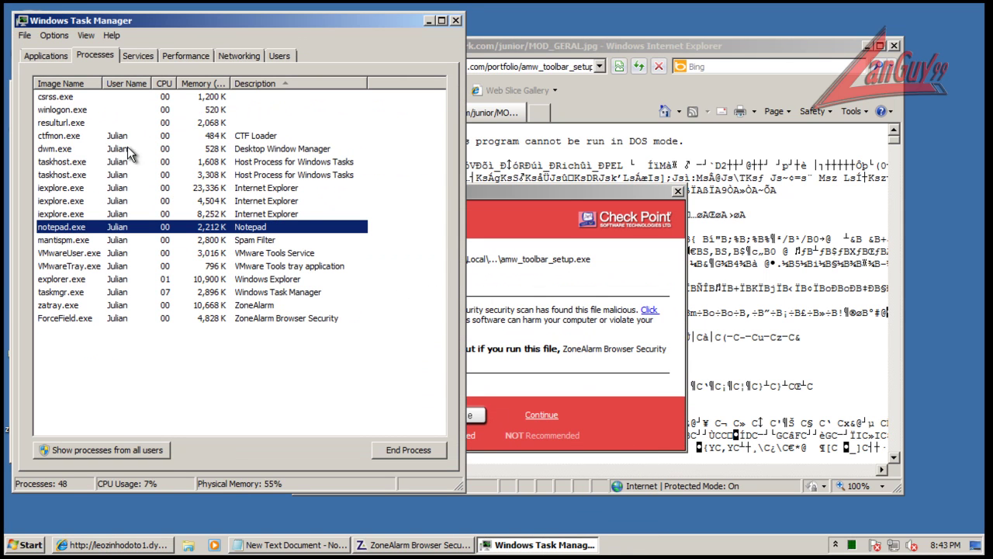
pyautogui.click(68, 123)
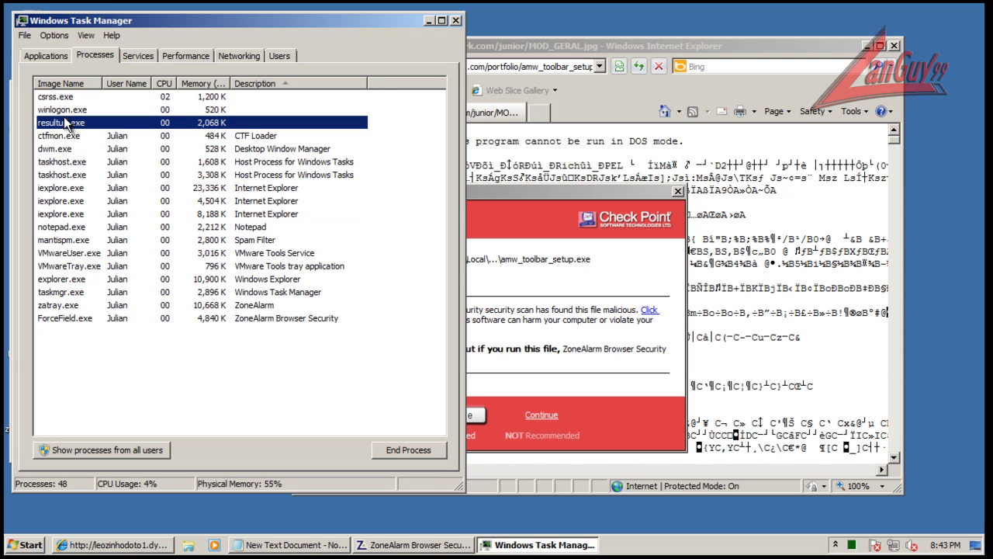
pyautogui.click(456, 20)
pyautogui.click(452, 413)
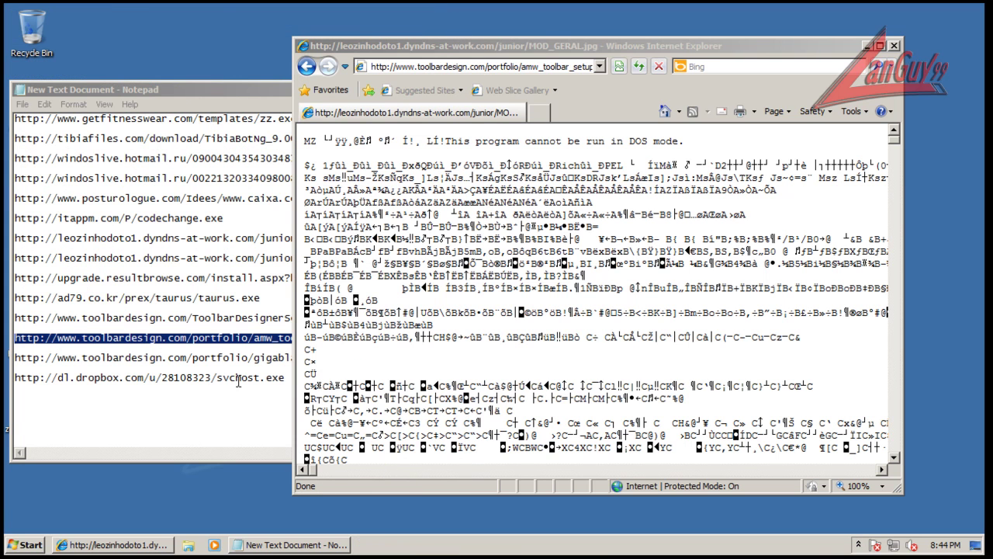
pyautogui.click(250, 360)
pyautogui.doubleClick(424, 357)
pyautogui.rightClick(424, 357)
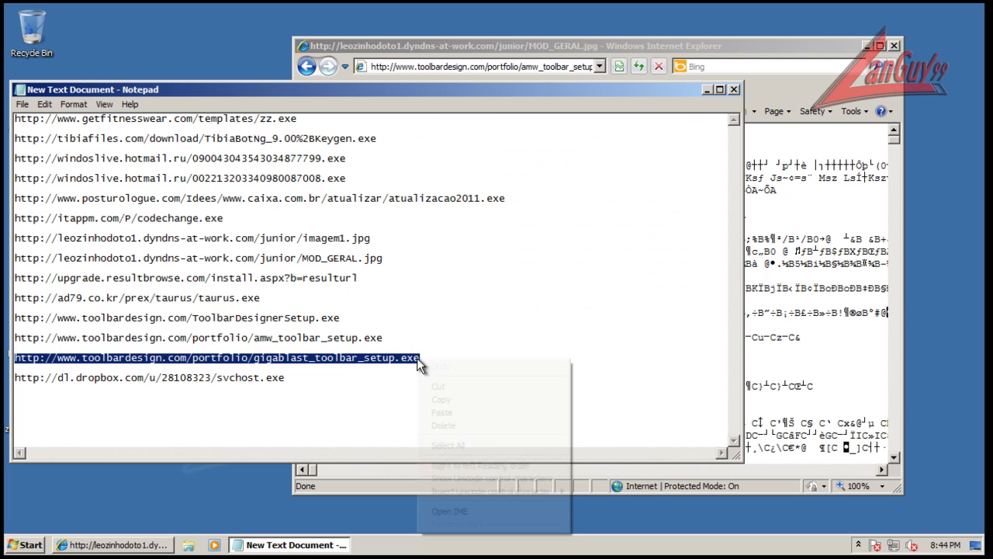
pyautogui.click(438, 401)
pyautogui.click(524, 70)
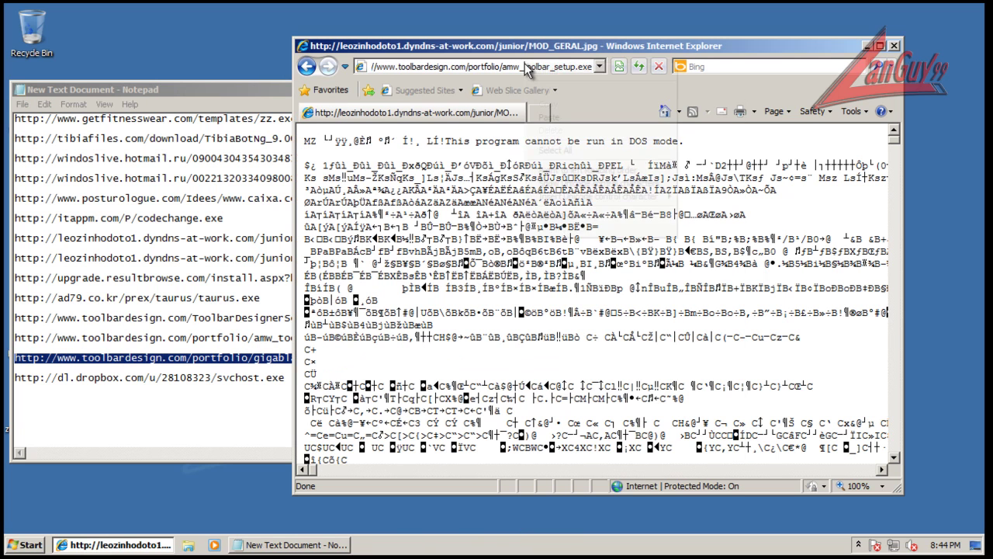
pyautogui.rightClick(519, 68)
pyautogui.click(518, 68)
pyautogui.rightClick(516, 67)
pyautogui.click(566, 121)
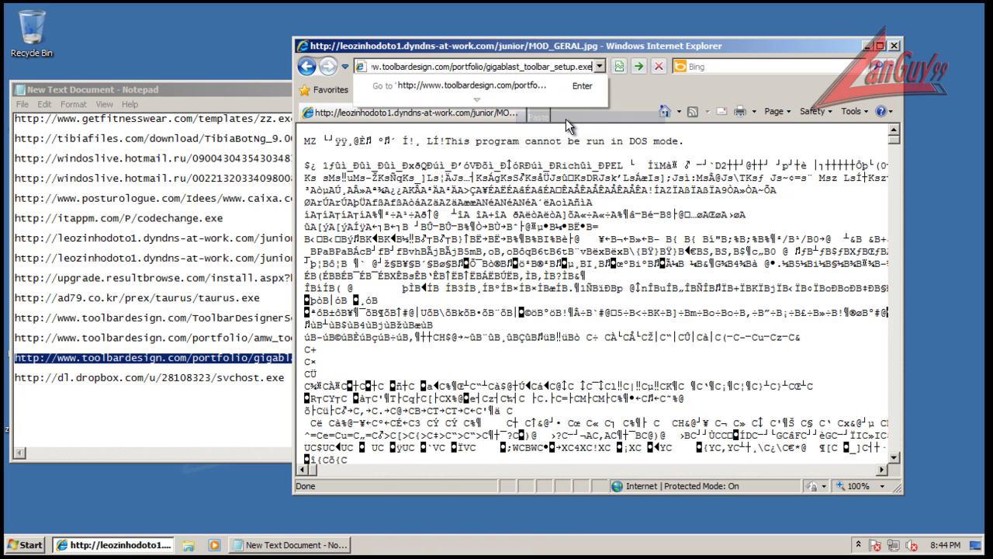
pyautogui.press('Return')
pyautogui.click(434, 374)
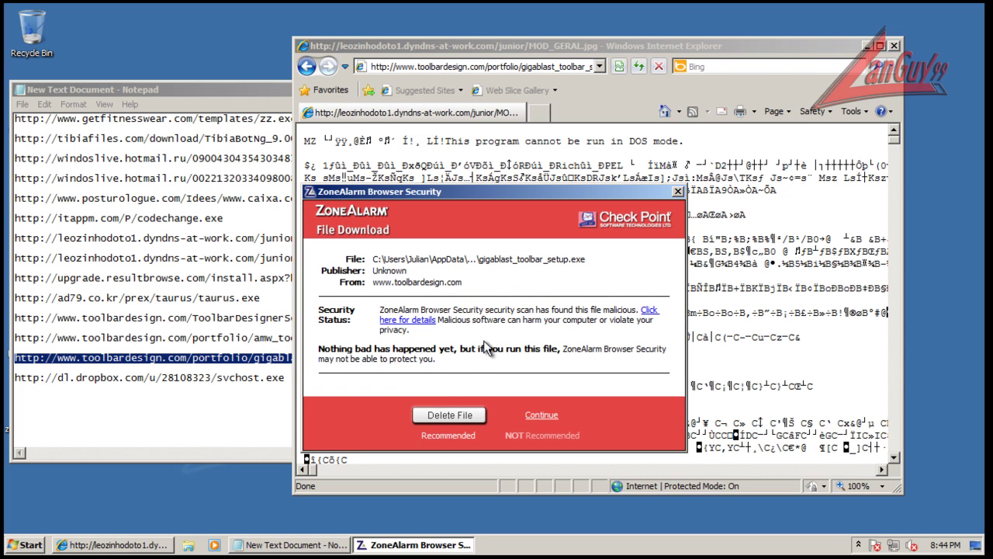
# View the security scan details for gigablast_toolbar_setup.exe and delete the file
pyautogui.click(651, 312)
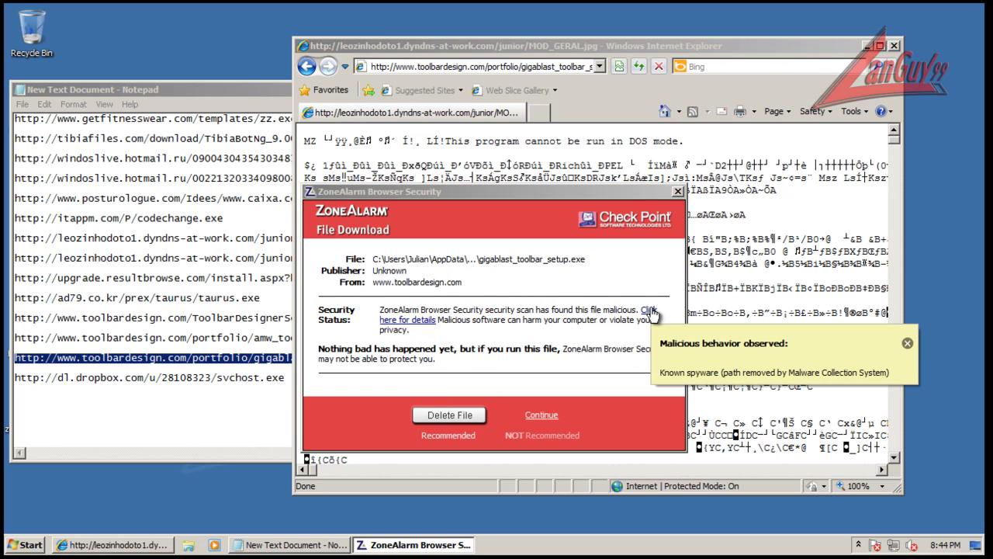
pyautogui.click(454, 414)
# Load the listed dl.dropbox.com link to svchost.exe in the browser and choose to run svchost.exe
pyautogui.click(276, 378)
pyautogui.doubleClick(277, 378)
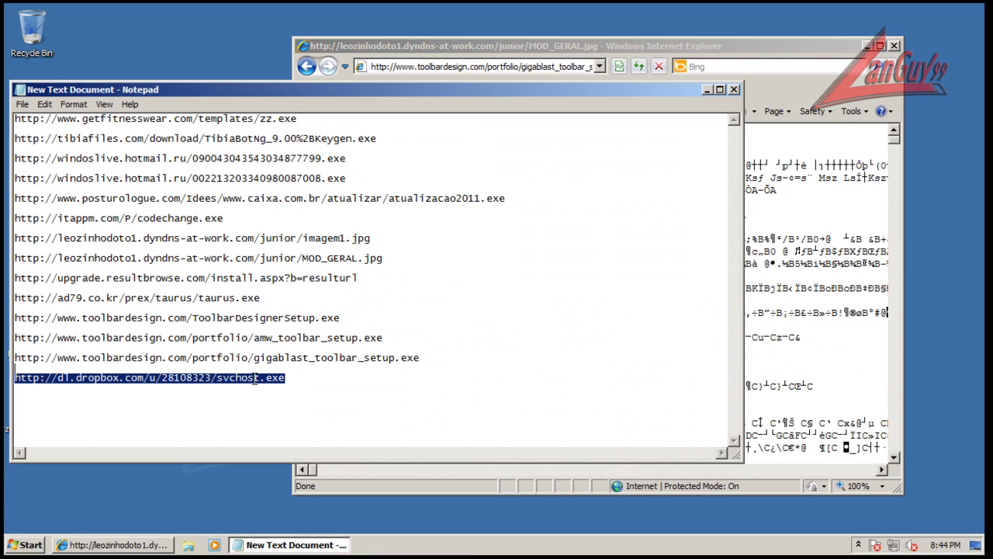
pyautogui.rightClick(254, 378)
pyautogui.click(294, 244)
pyautogui.click(734, 89)
pyautogui.rightClick(555, 68)
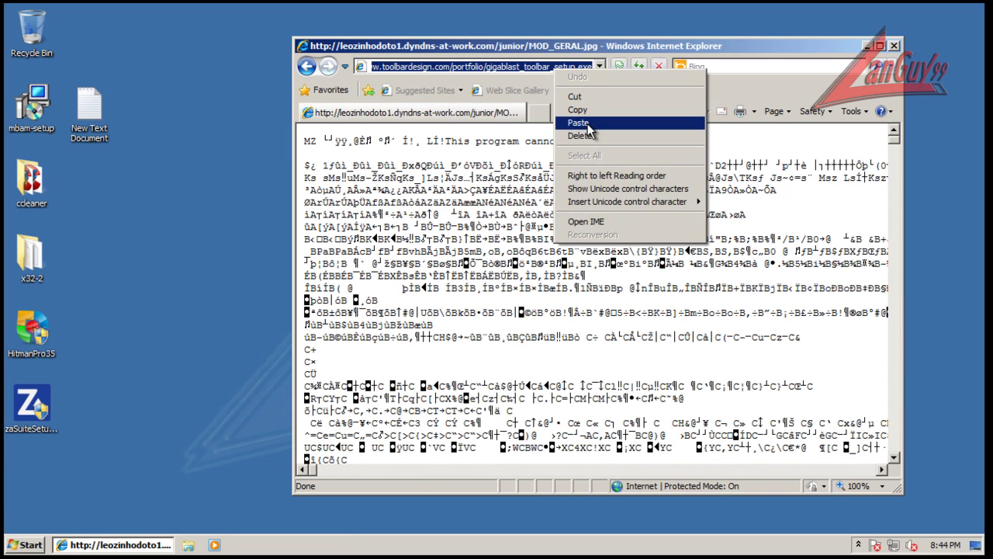
pyautogui.click(574, 124)
pyautogui.press('Return')
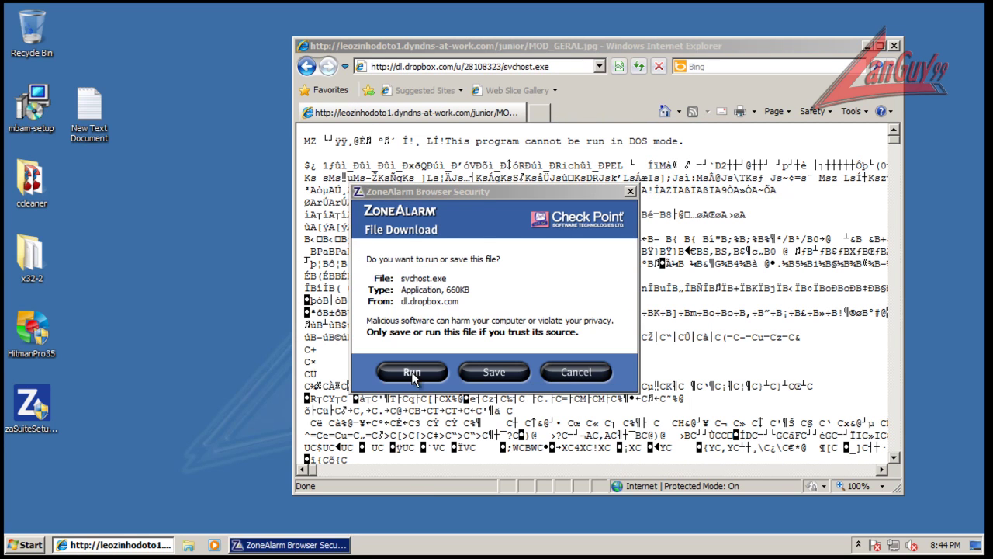
pyautogui.click(412, 372)
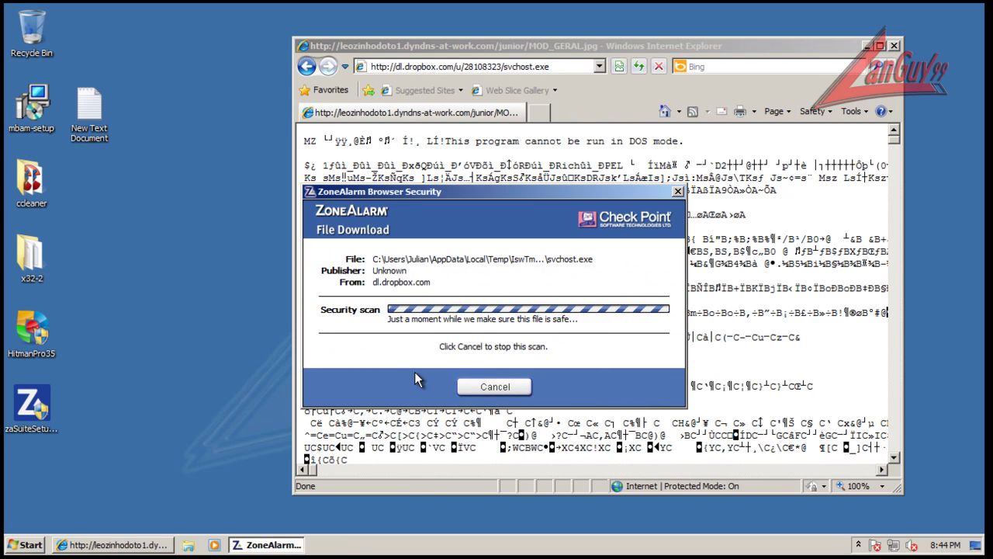
# Open svchost.exe after its security scan, and close the browser and reboot the computer to complete ZoneAlarm's treatment
pyautogui.click(468, 328)
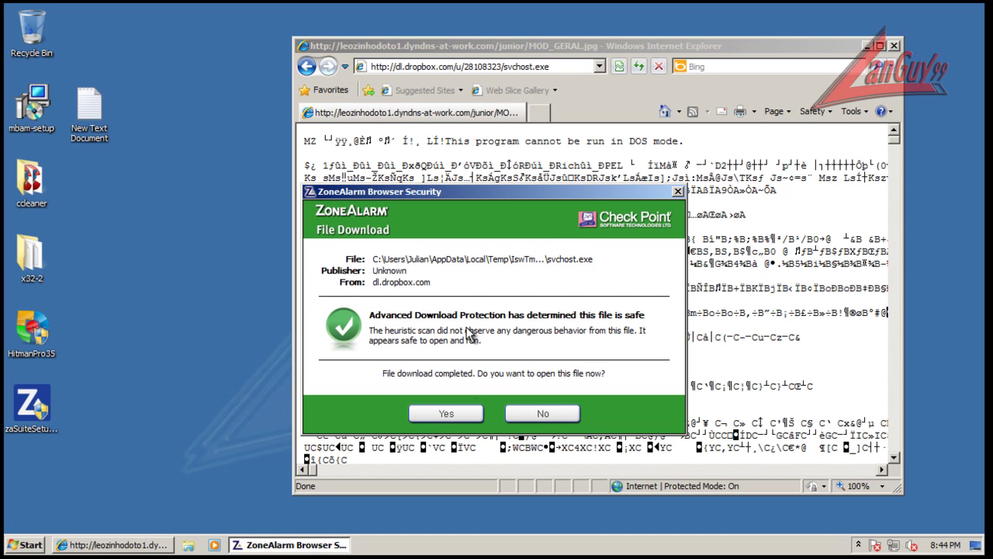
pyautogui.click(467, 414)
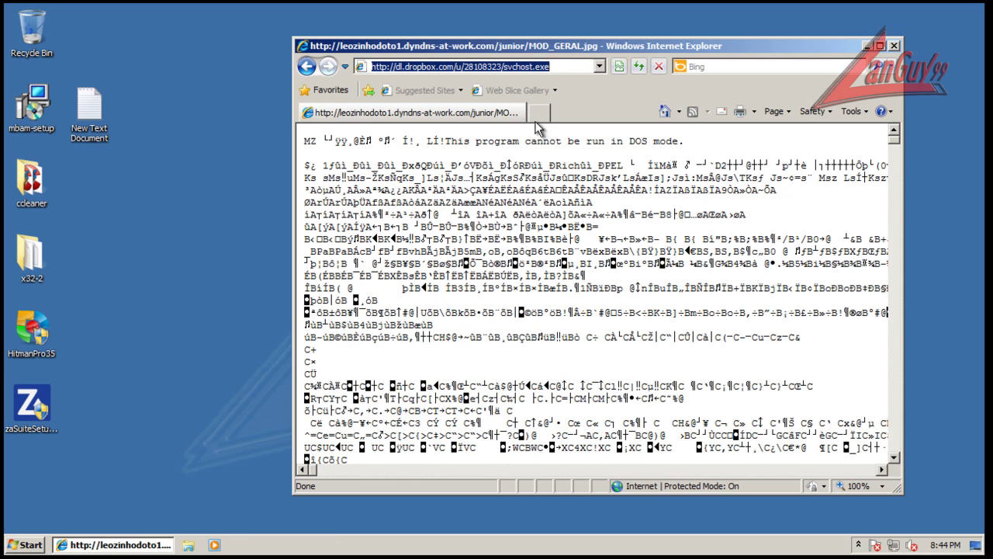
pyautogui.click(893, 47)
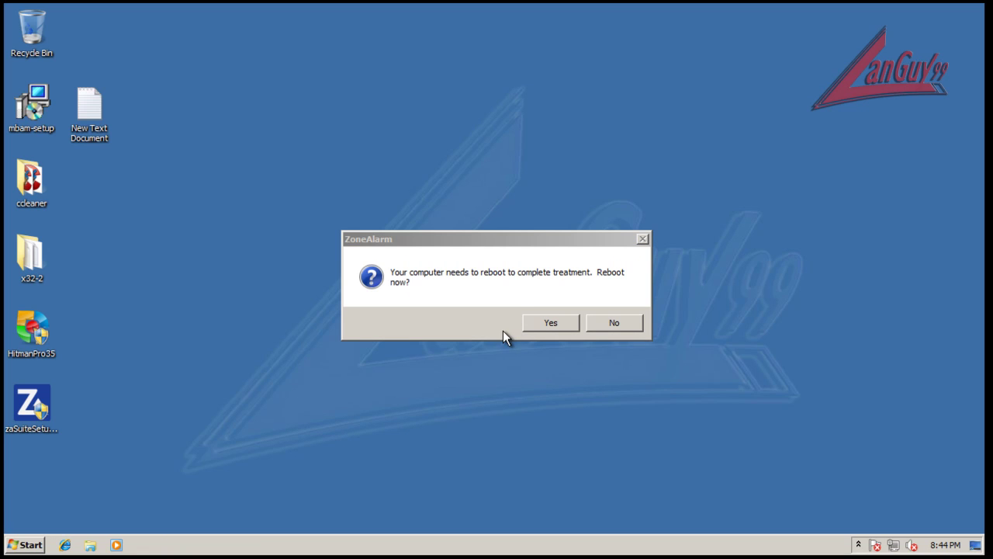
pyautogui.click(557, 326)
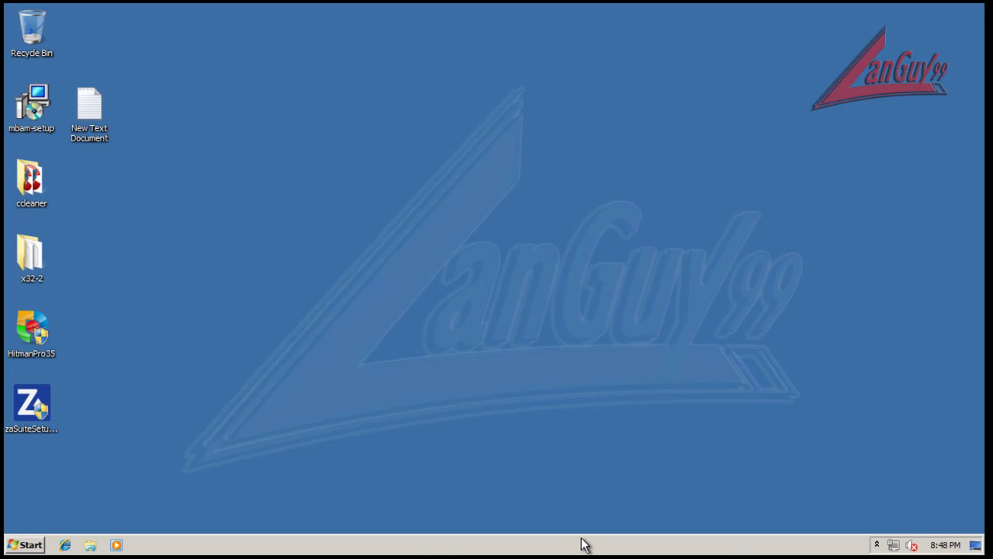
# Examine the processes from all users in Windows Task Manager, sorted by image name and by description, for leftover malware
pyautogui.rightClick(576, 551)
pyautogui.click(613, 504)
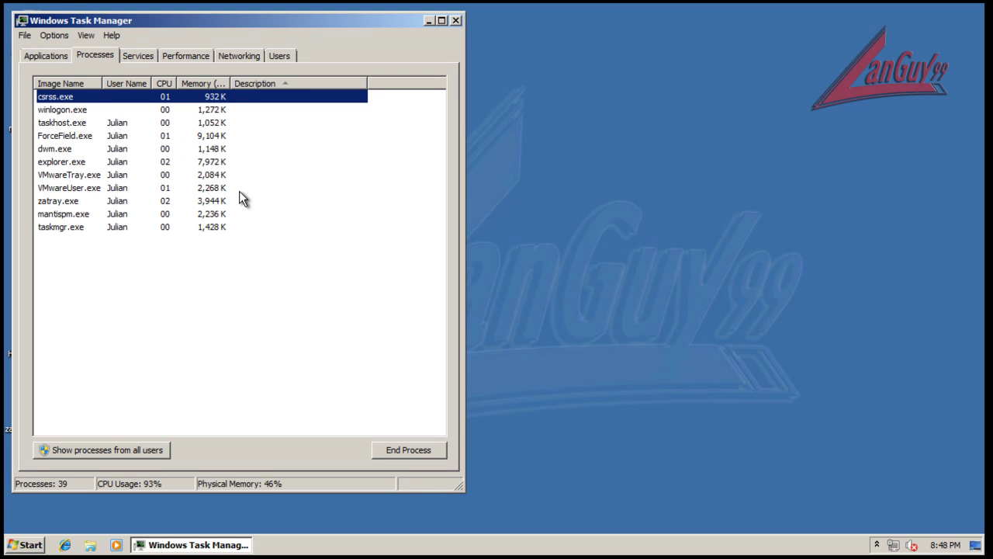
pyautogui.click(150, 456)
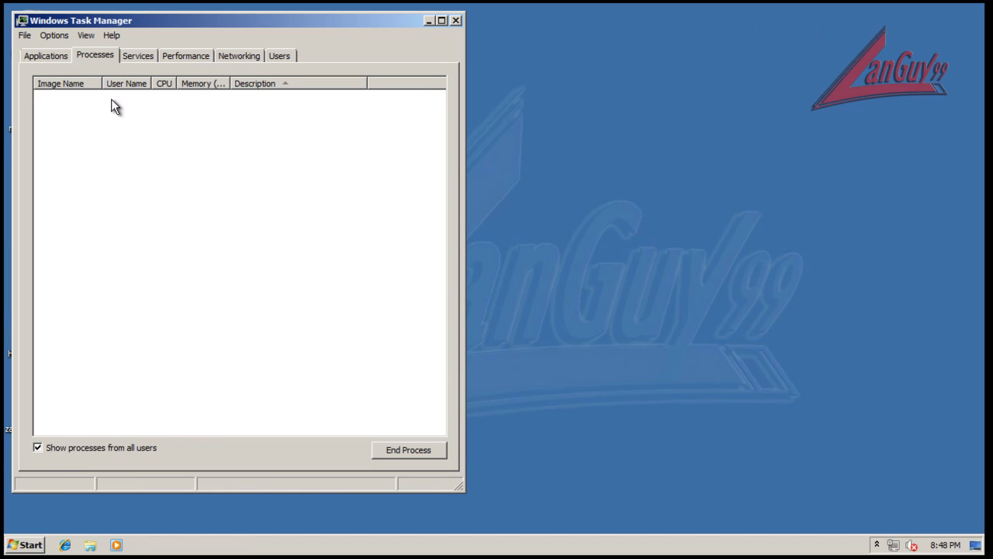
pyautogui.click(72, 86)
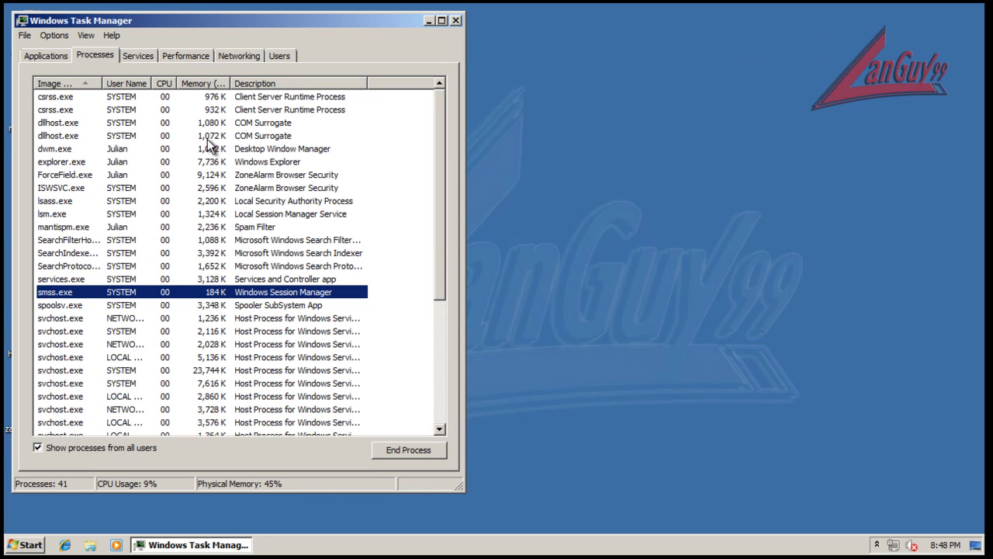
pyautogui.scroll(-2, 262, 194)
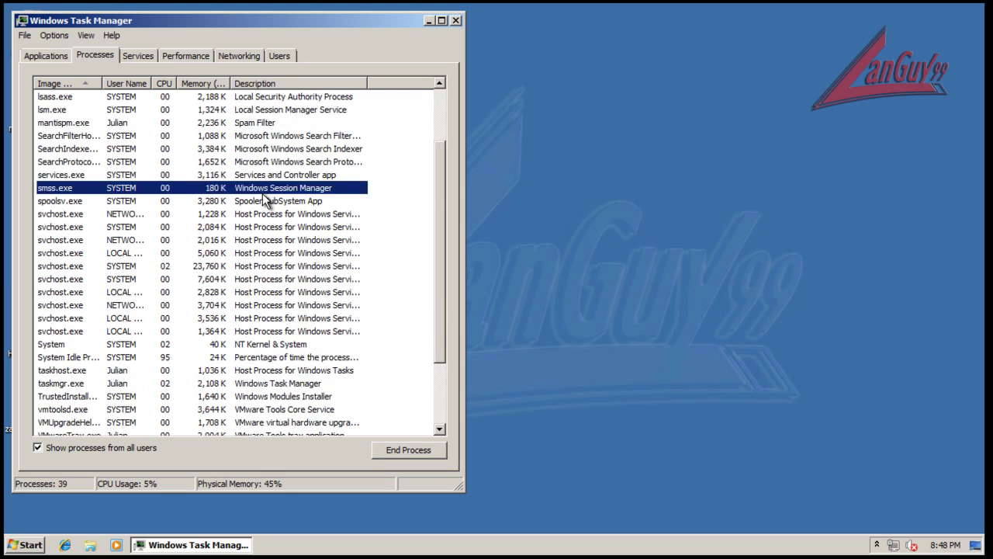
pyautogui.scroll(-3, 263, 194)
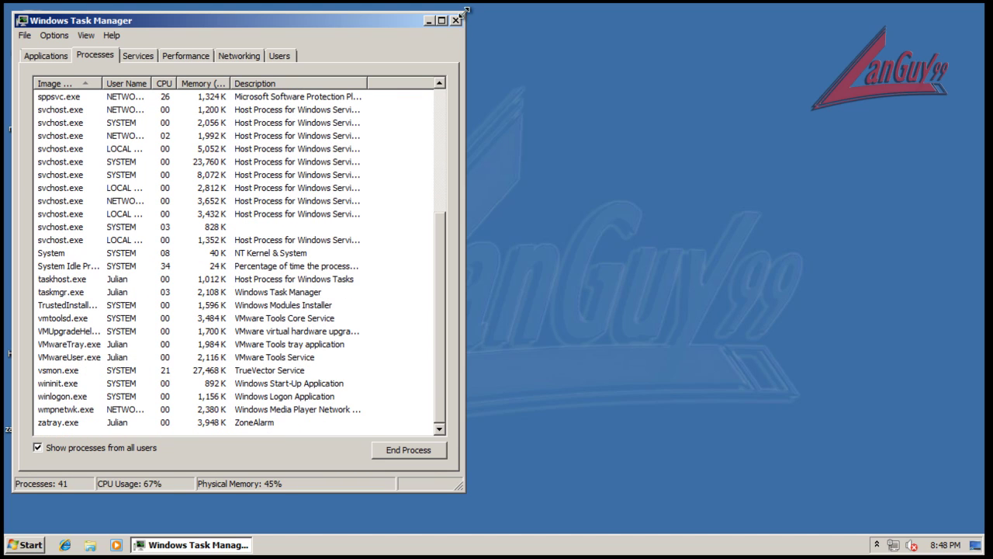
pyautogui.click(347, 84)
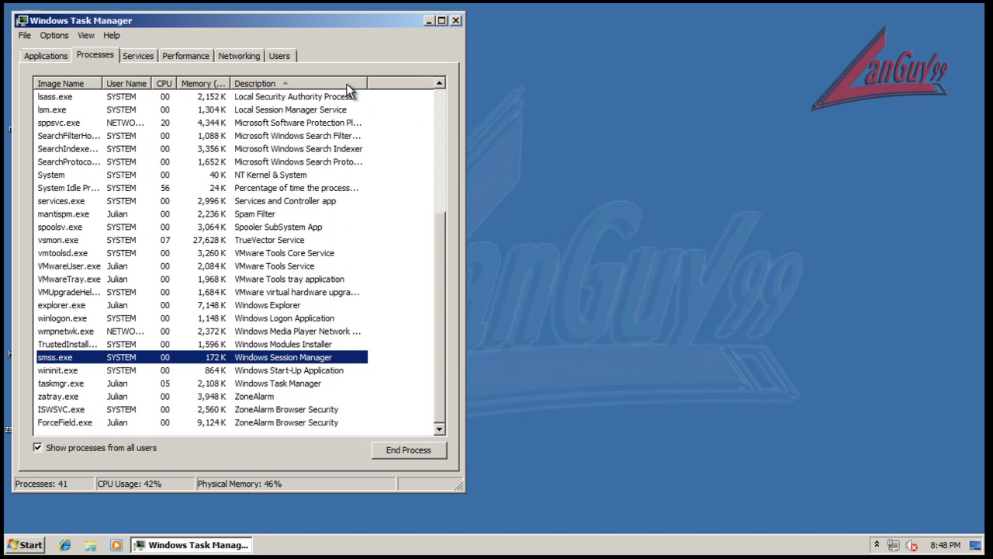
pyautogui.scroll(2, 365, 349)
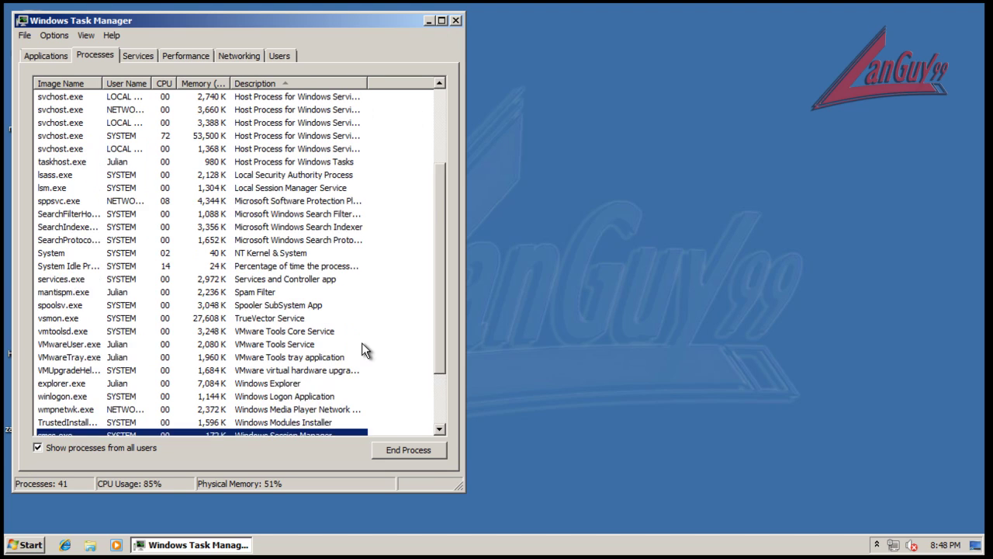
pyautogui.scroll(1, 365, 349)
pyautogui.click(456, 21)
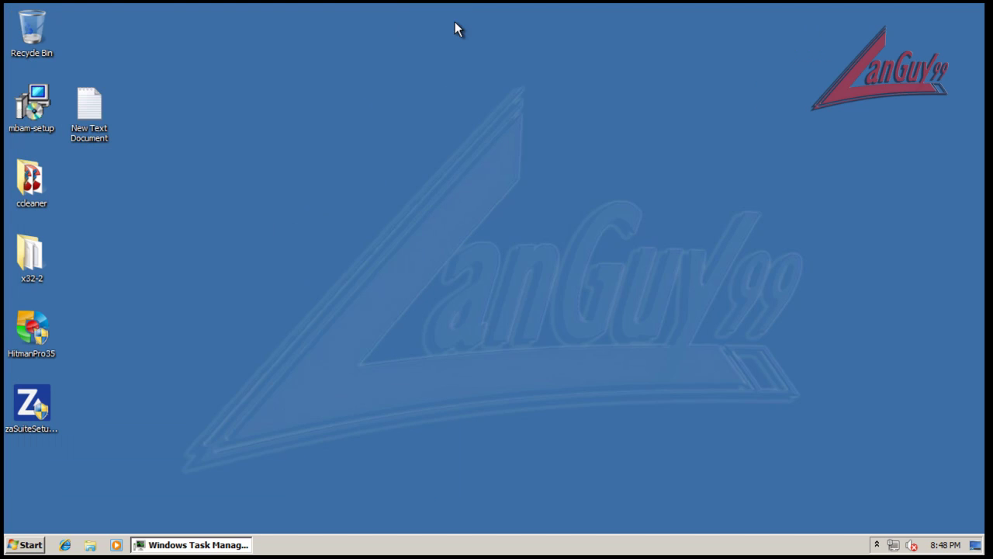
# Open ZoneAlarm's Alerts and Logs window and look over its Alert Events and Main logging settings
pyautogui.click(877, 545)
pyautogui.doubleClick(863, 485)
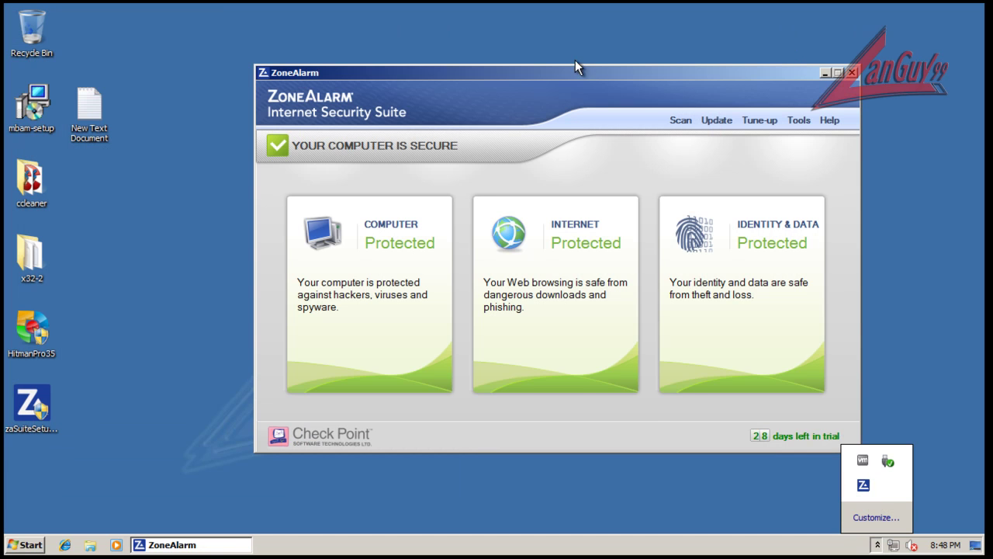
pyautogui.moveTo(605, 72); pyautogui.dragTo(487, 63)
pyautogui.click(681, 114)
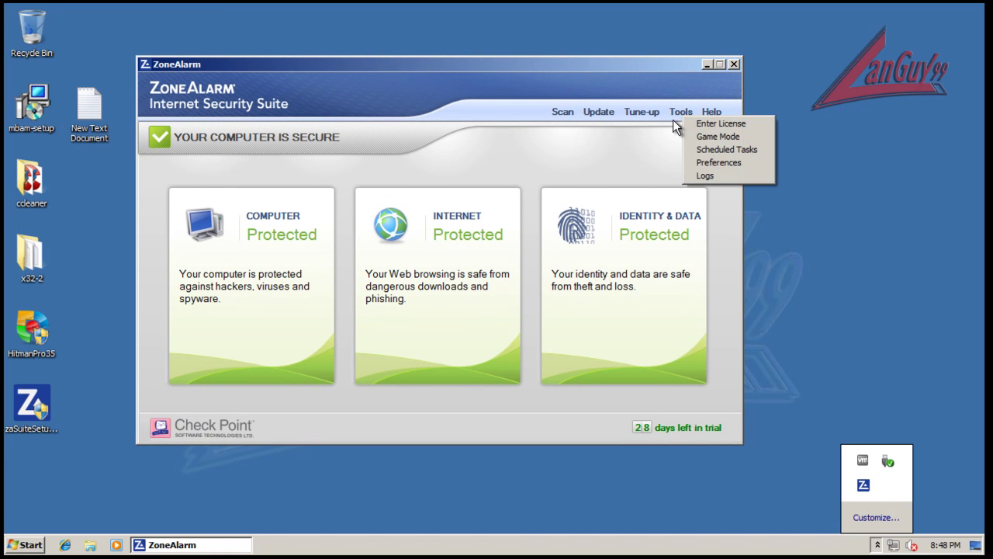
pyautogui.click(725, 175)
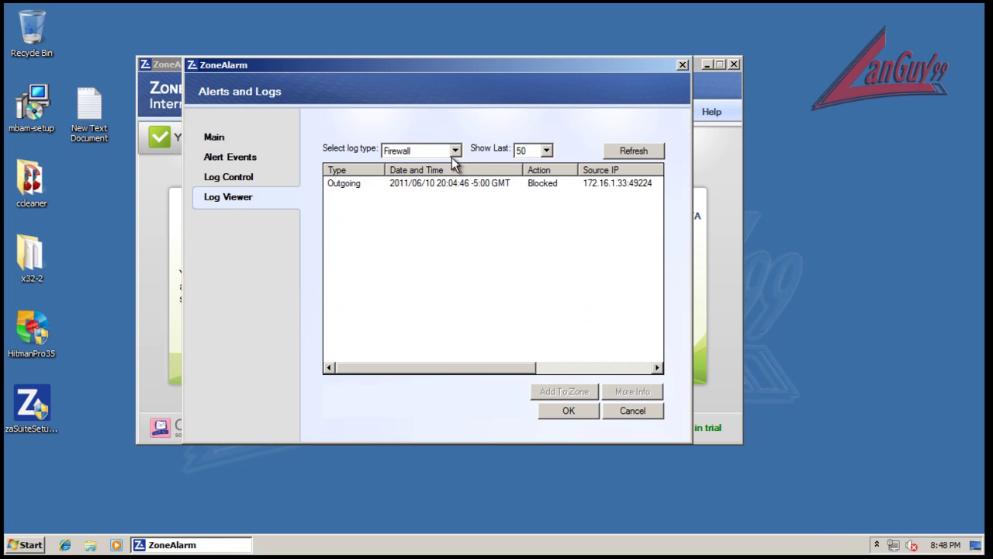
pyautogui.click(222, 159)
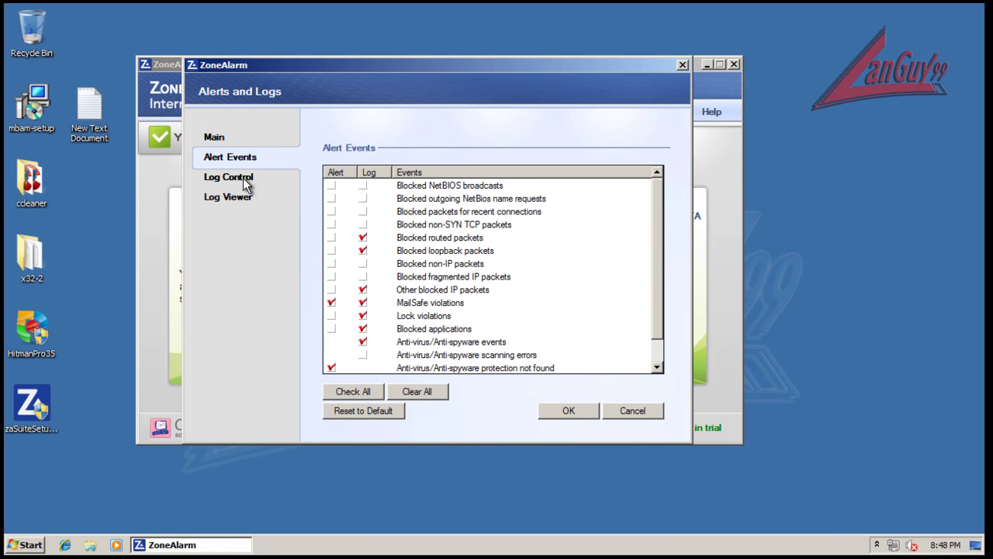
pyautogui.click(217, 138)
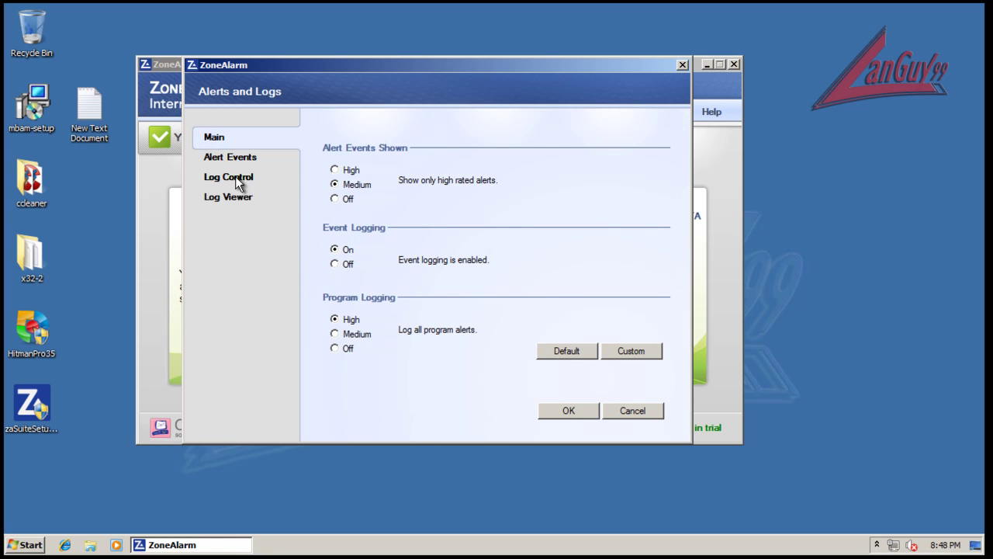
# Show the Anti-virus log, enlarge the window and columns, and check the file and virus name of the treatment entry marked Deleted on Reboot
pyautogui.click(238, 200)
pyautogui.click(455, 151)
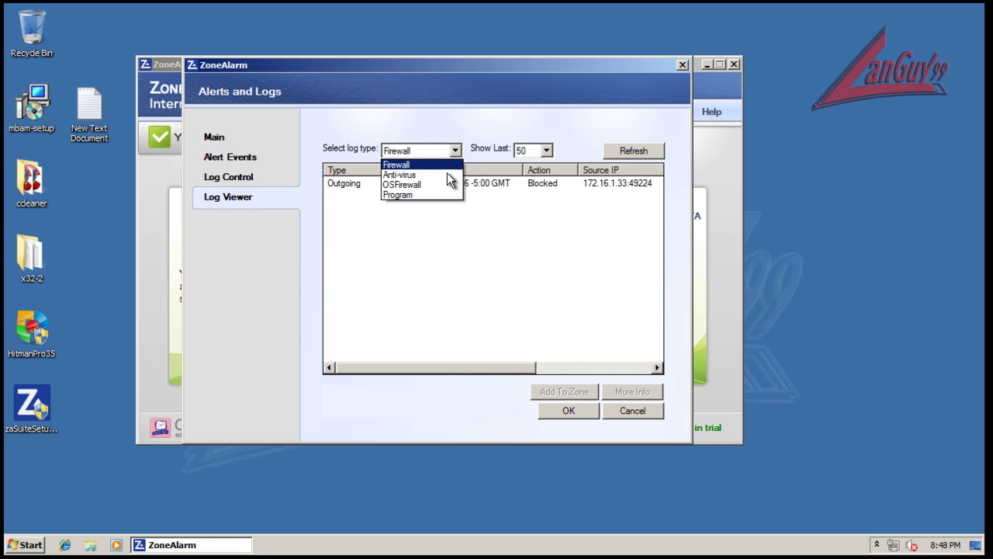
pyautogui.click(453, 176)
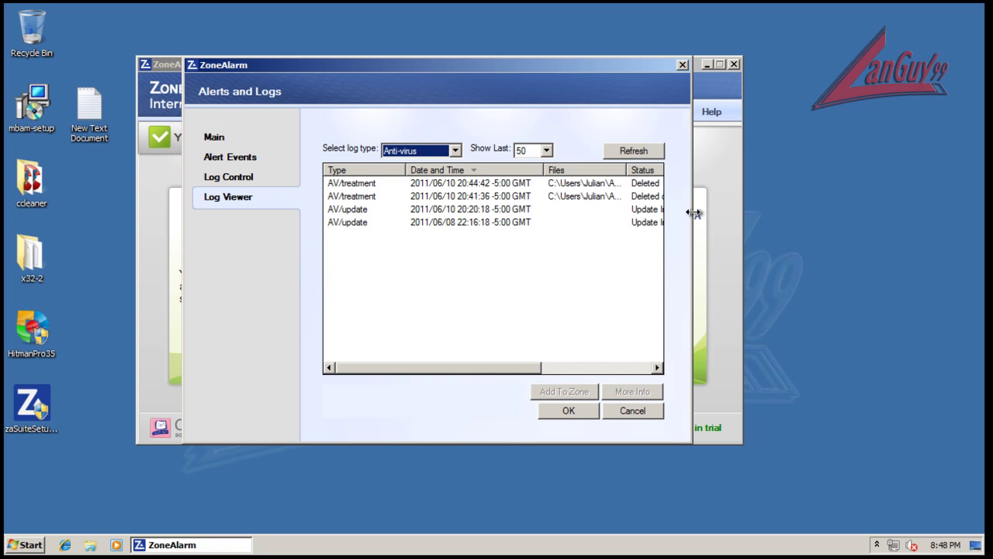
pyautogui.moveTo(693, 213); pyautogui.dragTo(906, 201)
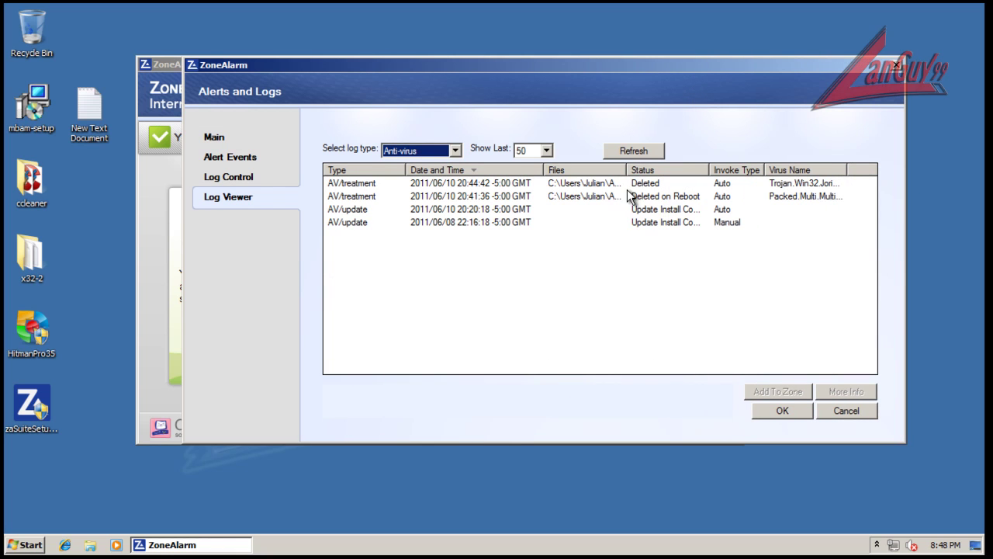
pyautogui.click(807, 198)
pyautogui.moveTo(844, 174); pyautogui.dragTo(931, 180)
pyautogui.moveTo(627, 169); pyautogui.dragTo(672, 163)
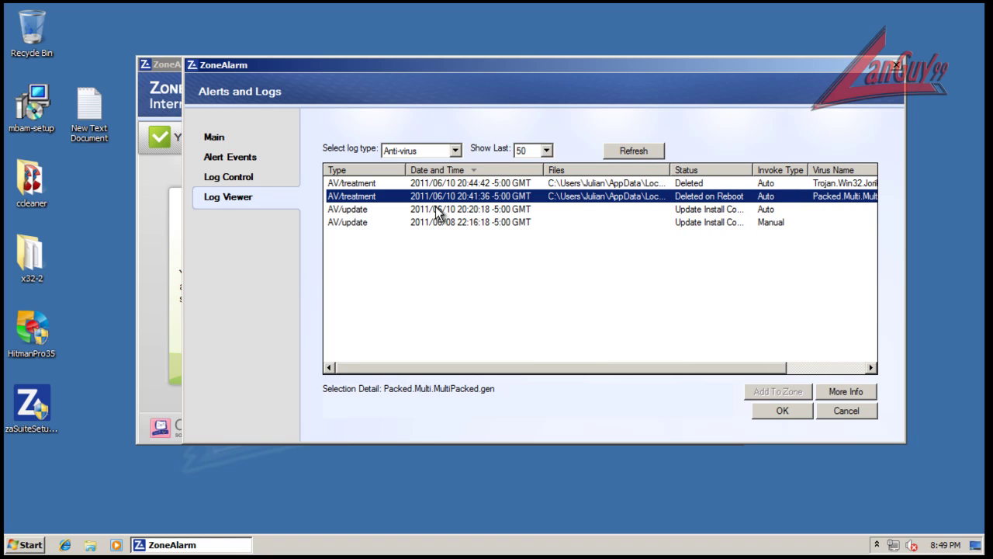
# Show the OSFirewall log and resize its columns to read the full file paths of the logged programs
pyautogui.click(455, 151)
pyautogui.click(445, 182)
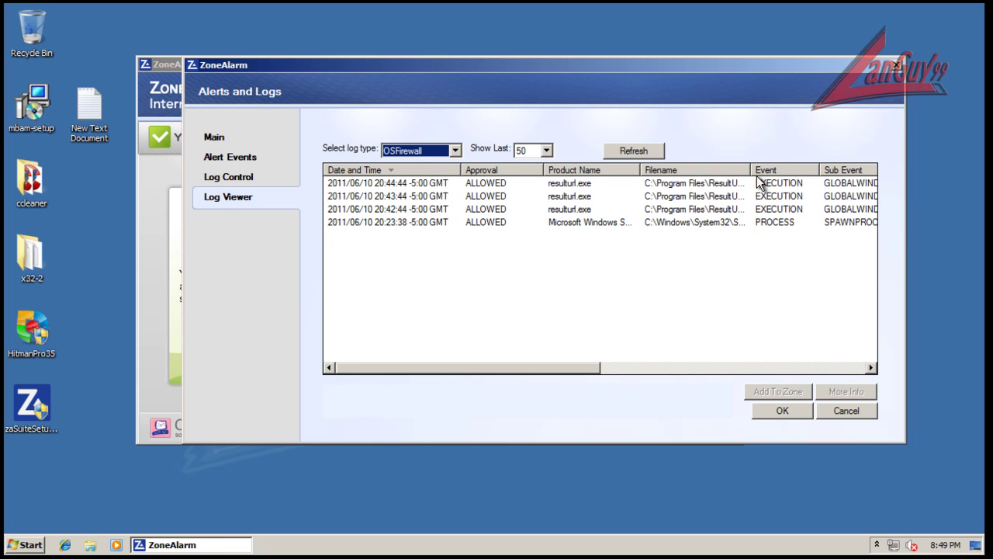
pyautogui.moveTo(751, 169); pyautogui.dragTo(829, 173)
pyautogui.moveTo(628, 80); pyautogui.dragTo(472, 82)
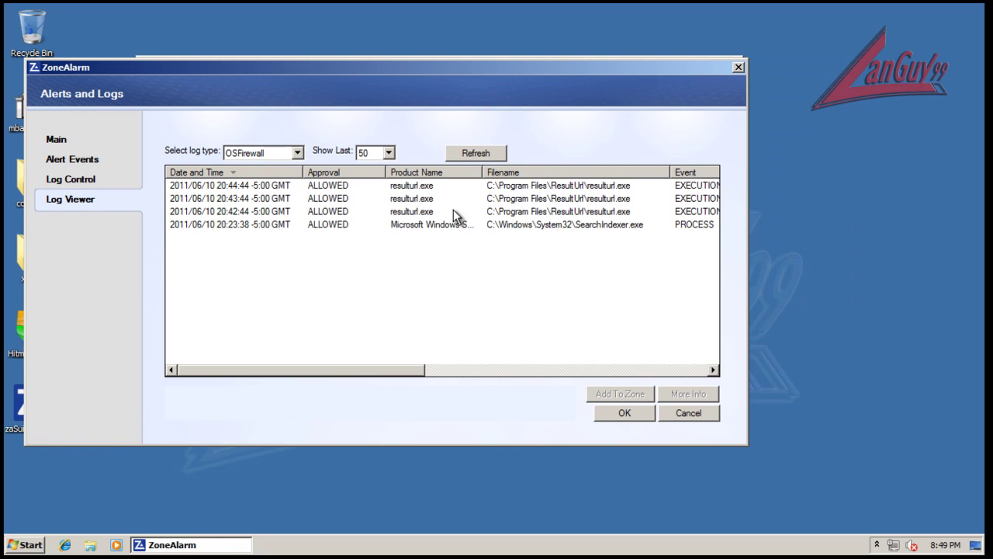
pyautogui.moveTo(482, 173); pyautogui.dragTo(433, 189)
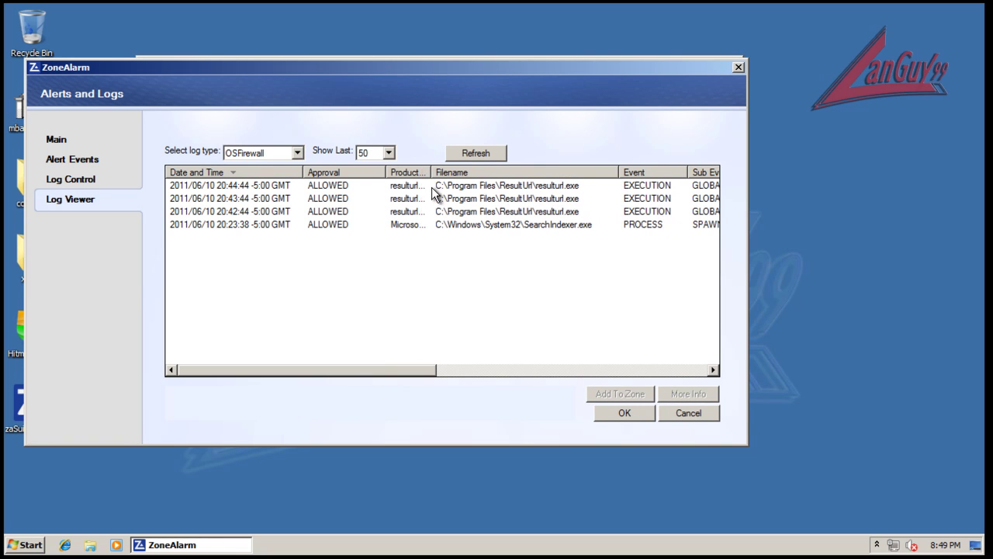
# Show the Program log, widen the File column to read the full paths, and close the logs window
pyautogui.click(293, 163)
pyautogui.click(283, 197)
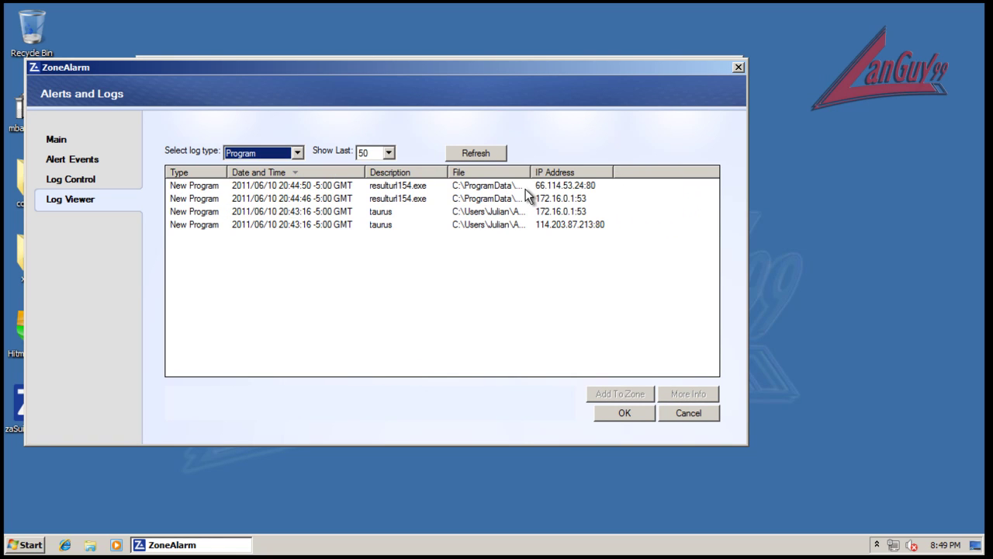
pyautogui.moveTo(531, 173); pyautogui.dragTo(724, 174)
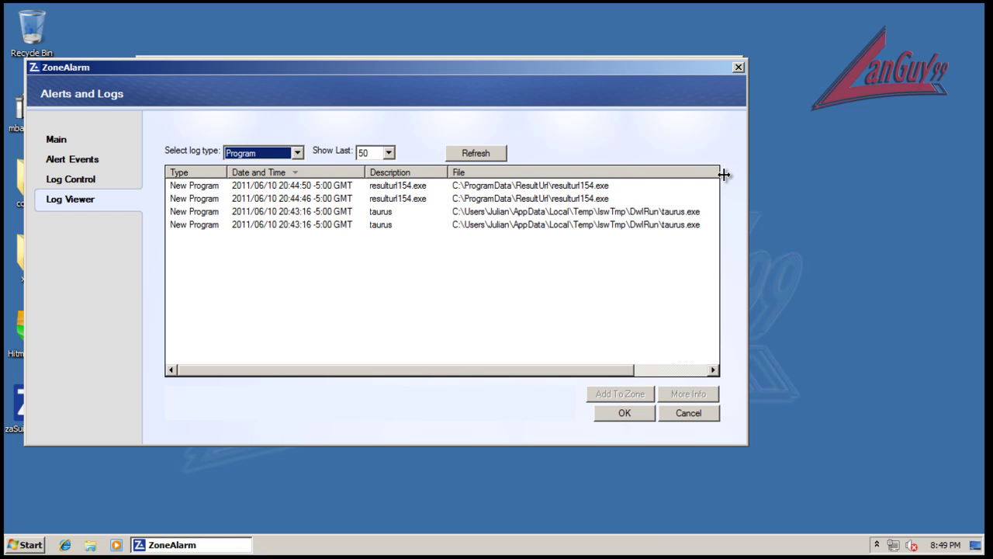
pyautogui.click(742, 72)
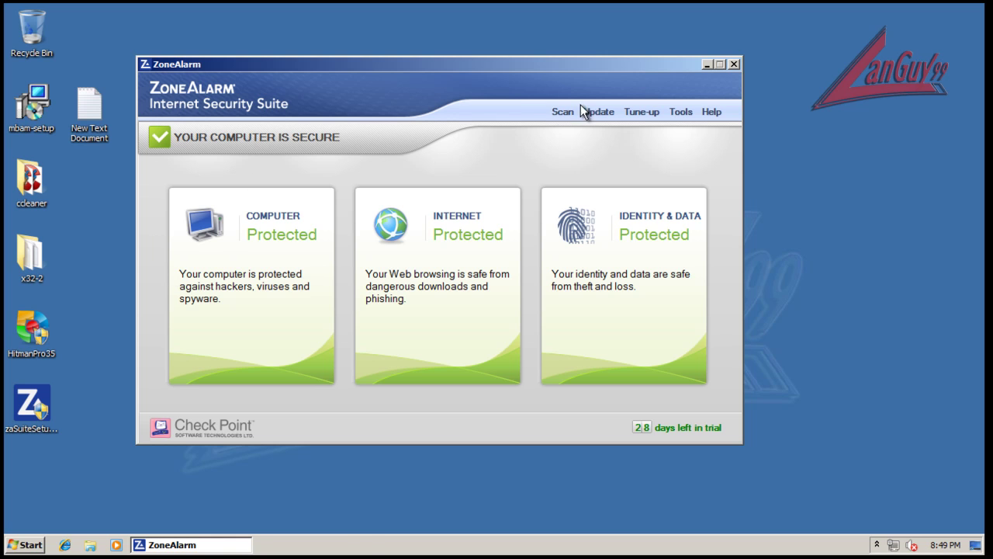
pyautogui.click(562, 114)
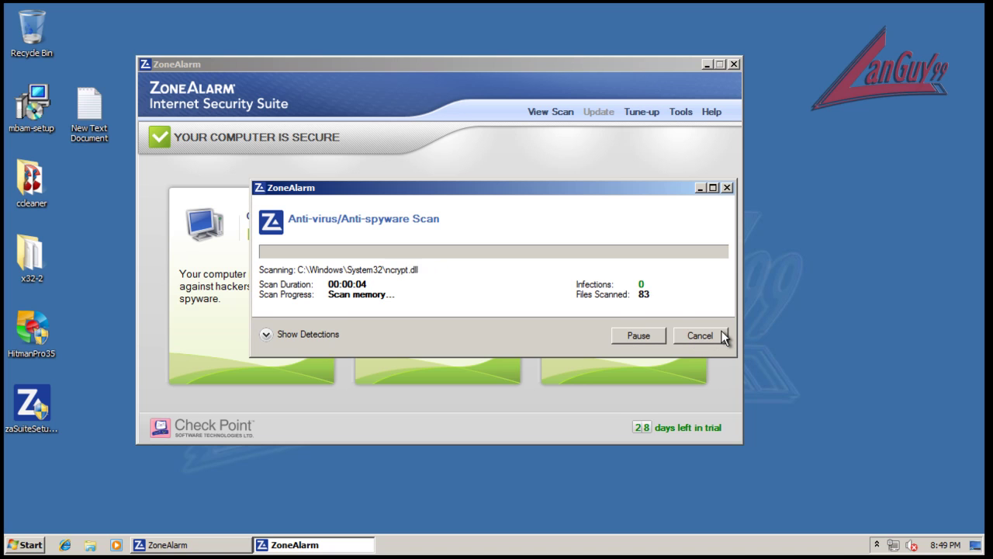
pyautogui.click(702, 334)
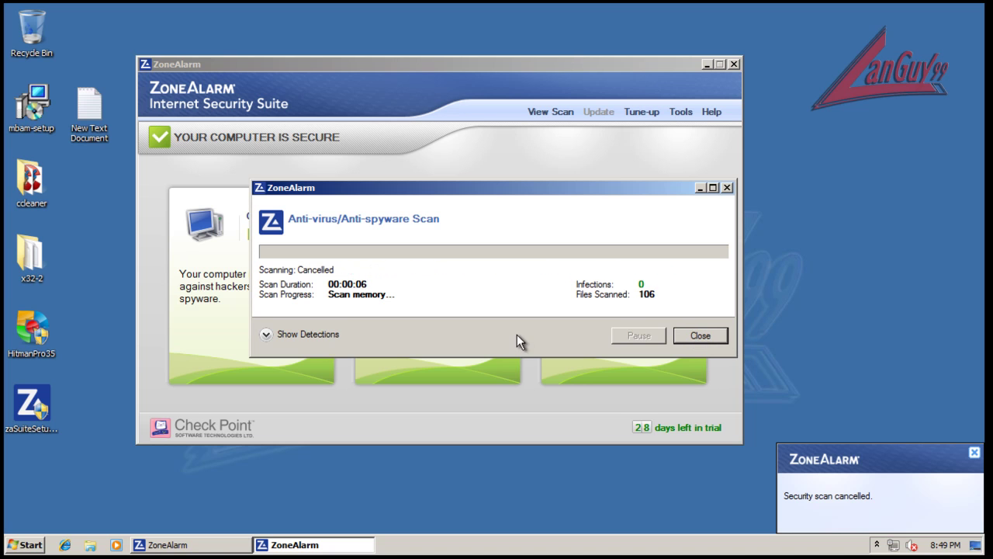
pyautogui.click(728, 189)
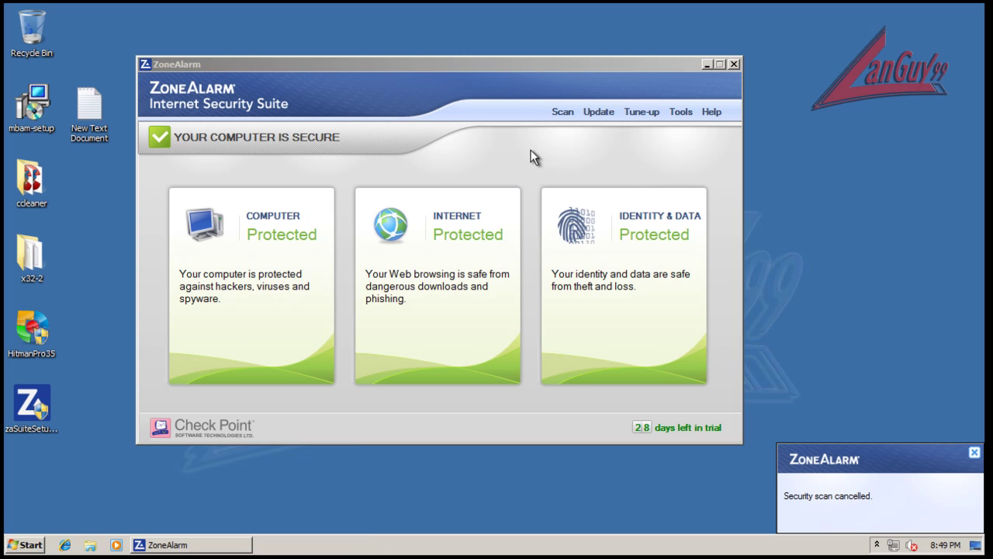
# Set the Anti-virus & Anti-spyware scan mode to Deep Scan in the advanced settings and start the scan
pyautogui.click(246, 259)
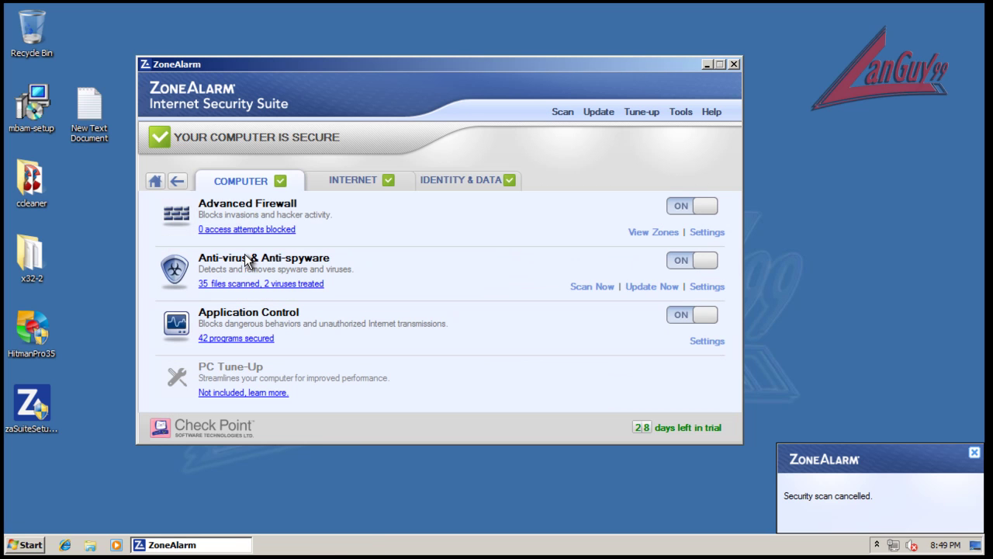
pyautogui.click(706, 286)
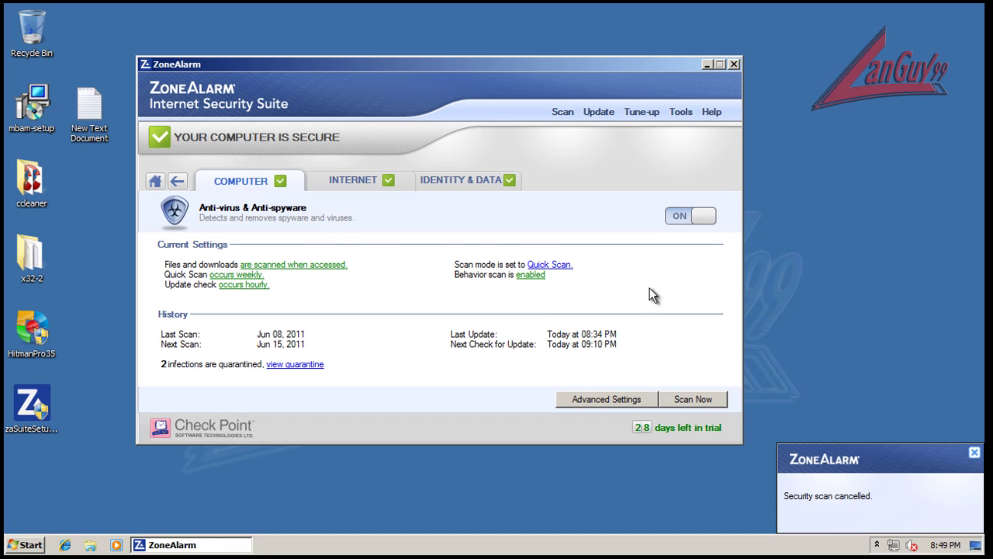
pyautogui.click(634, 403)
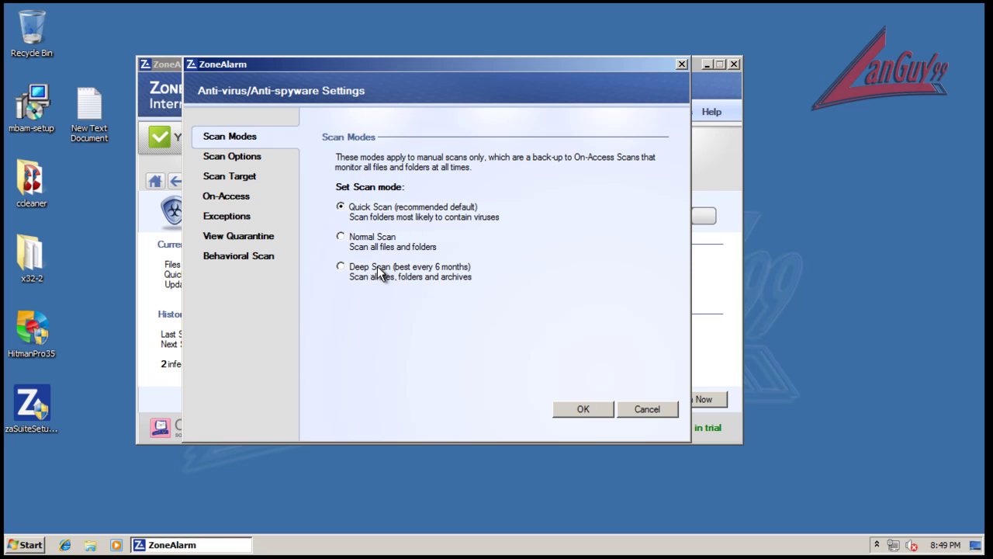
pyautogui.click(586, 413)
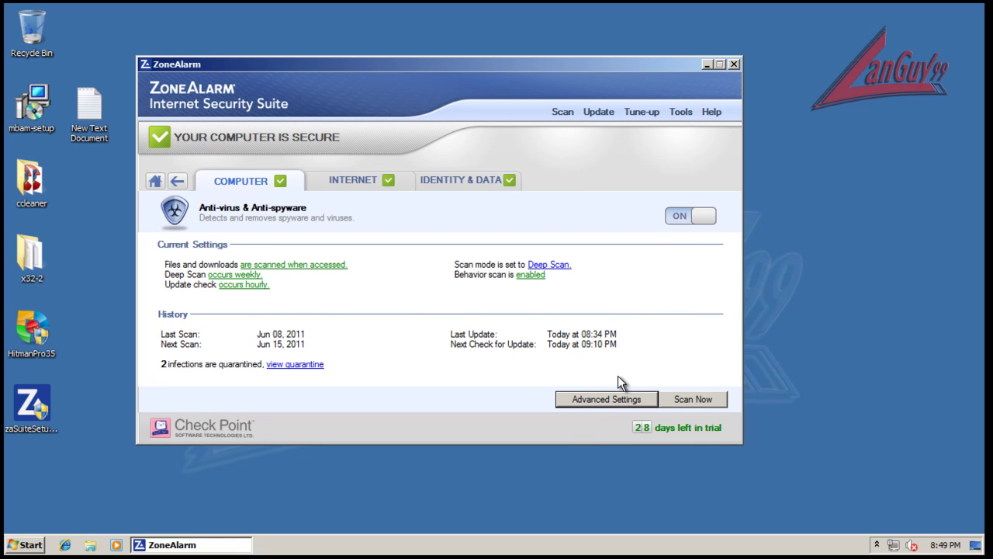
pyautogui.click(683, 399)
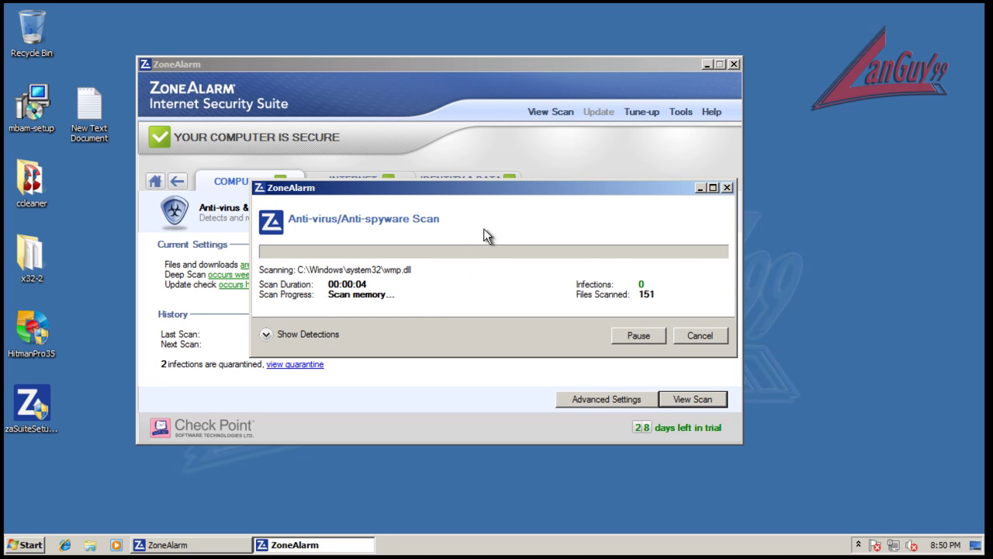
# Return to the overview and close the main ZoneAlarm window, then move the scan window higher and expand its detections list
pyautogui.click(562, 161)
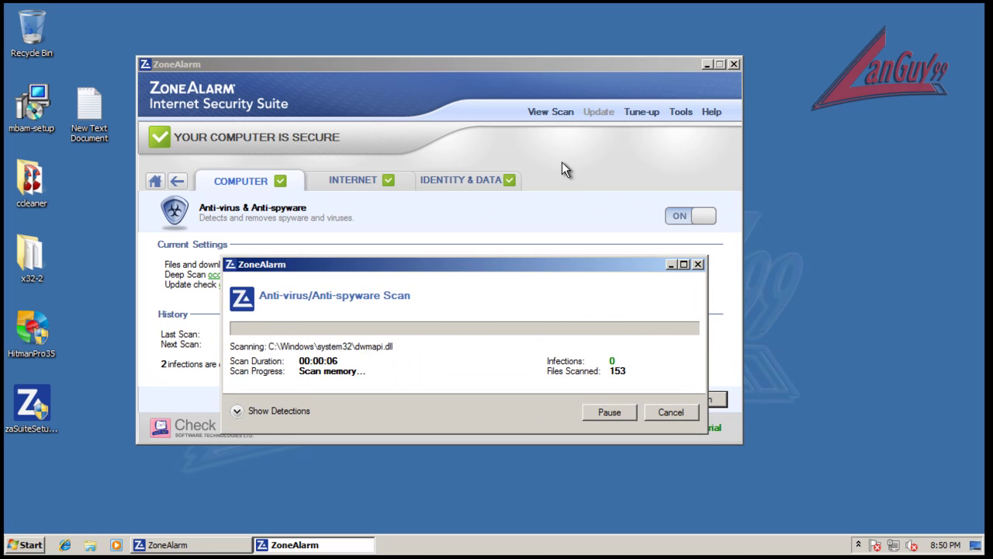
pyautogui.click(177, 180)
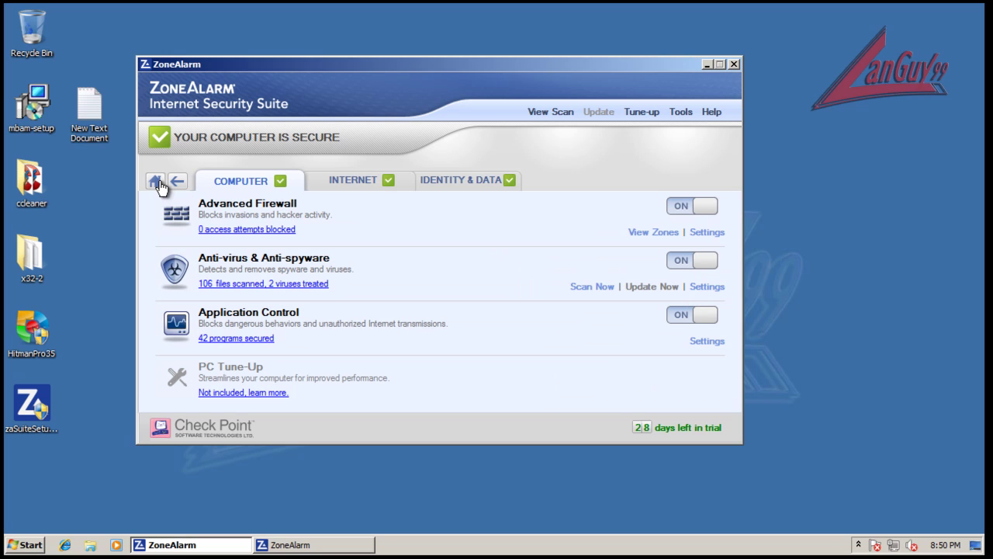
pyautogui.click(156, 182)
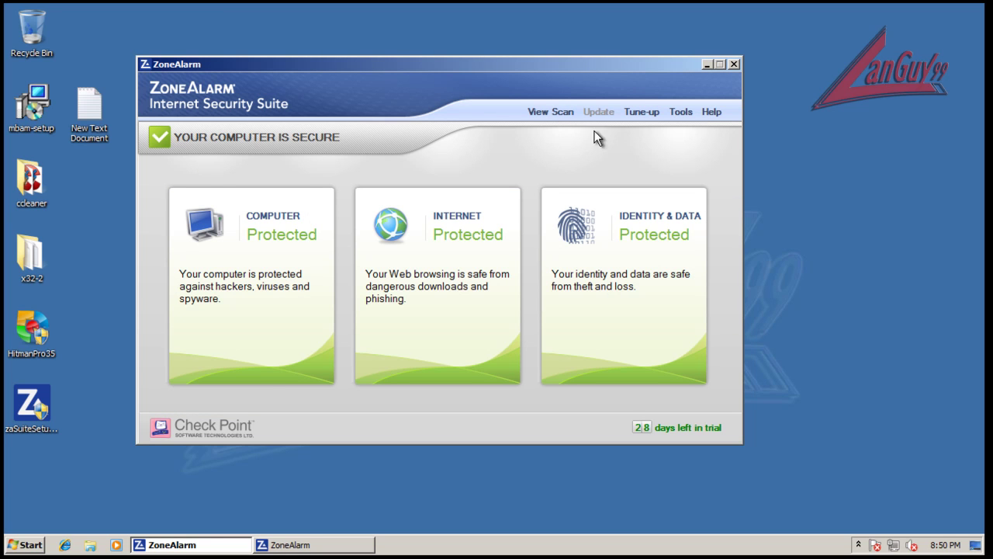
pyautogui.click(735, 64)
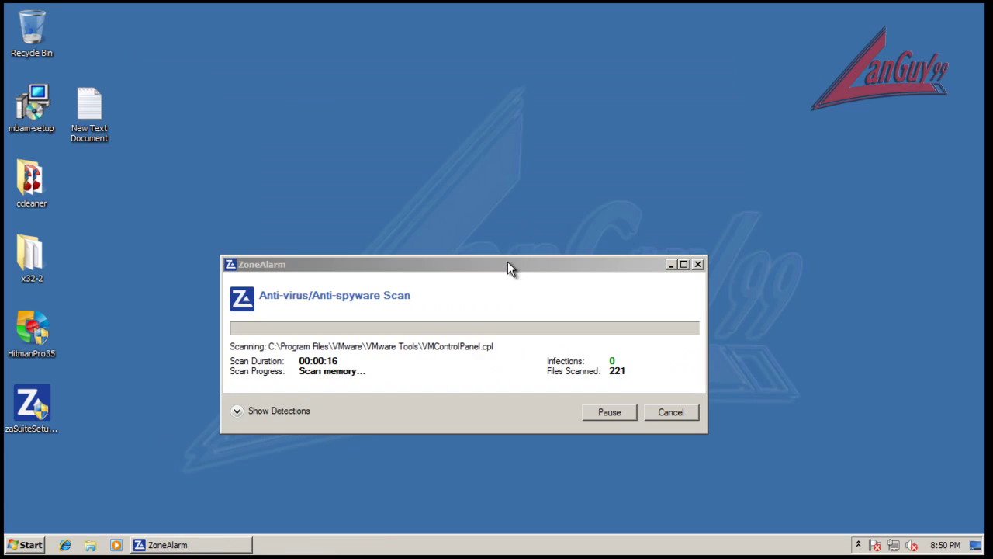
pyautogui.moveTo(509, 264); pyautogui.dragTo(515, 163)
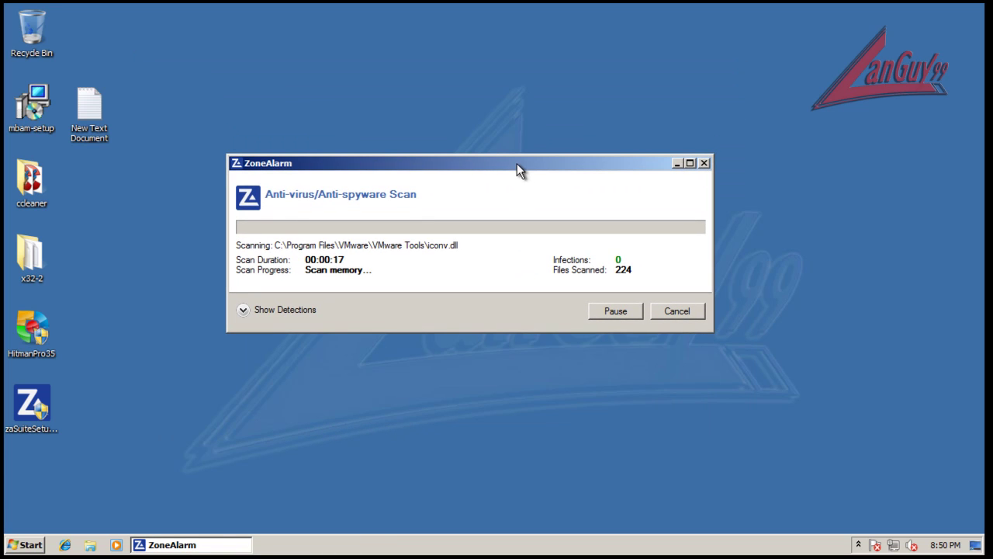
pyautogui.click(244, 312)
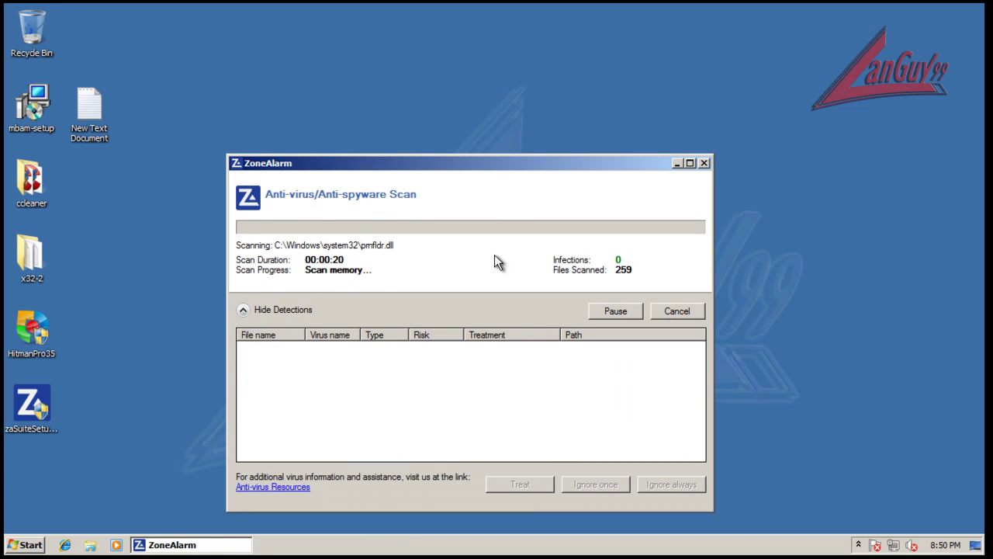
pyautogui.moveTo(494, 166); pyautogui.dragTo(497, 83)
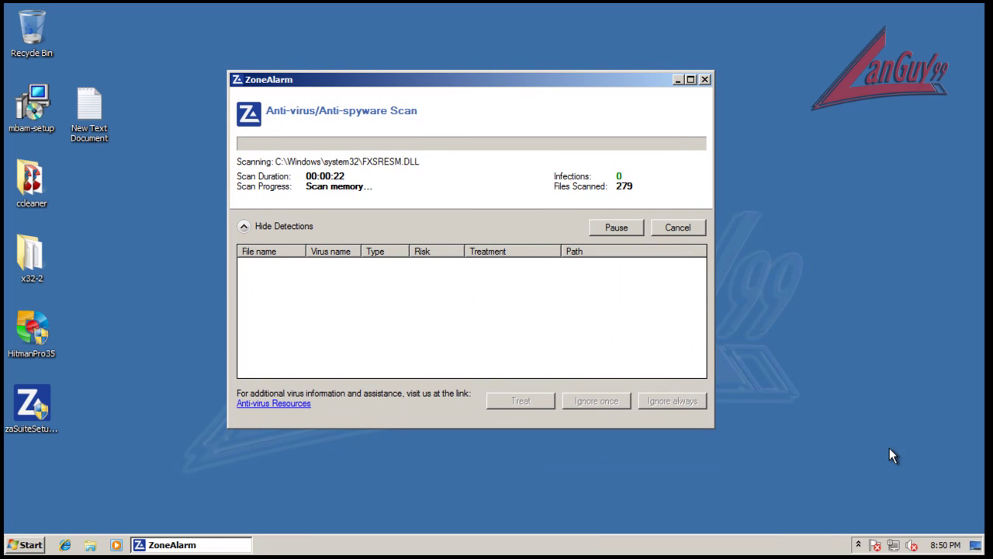
# Allow the advanced disinfection of the detected malware, and widen the scan window and Virus name column to read the detection details
pyautogui.moveTo(946, 544)
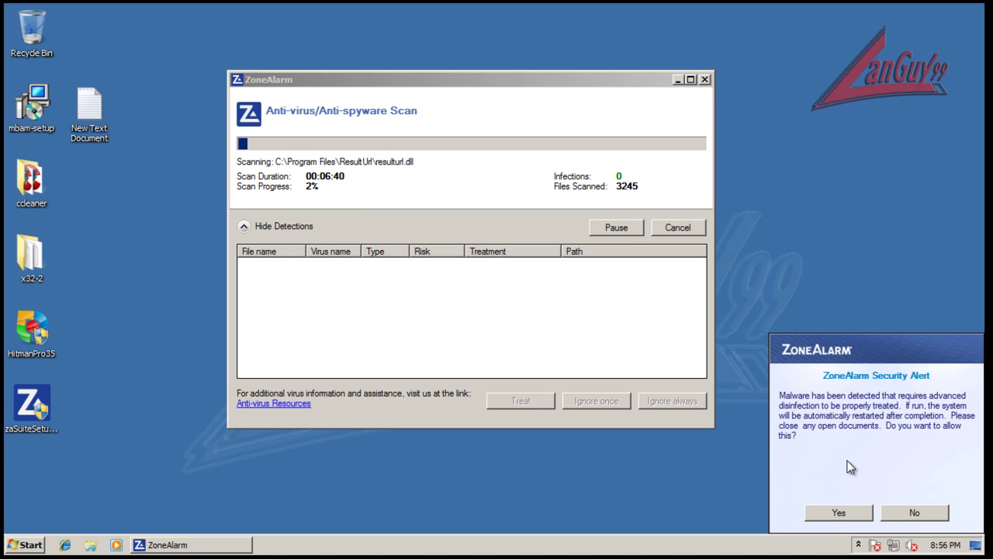
pyautogui.click(840, 513)
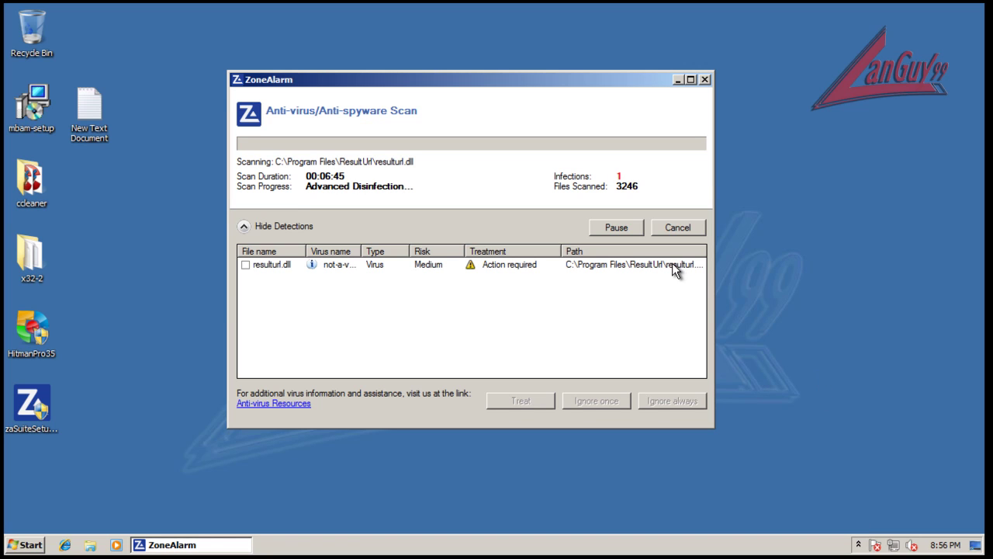
pyautogui.moveTo(361, 253); pyautogui.dragTo(392, 251)
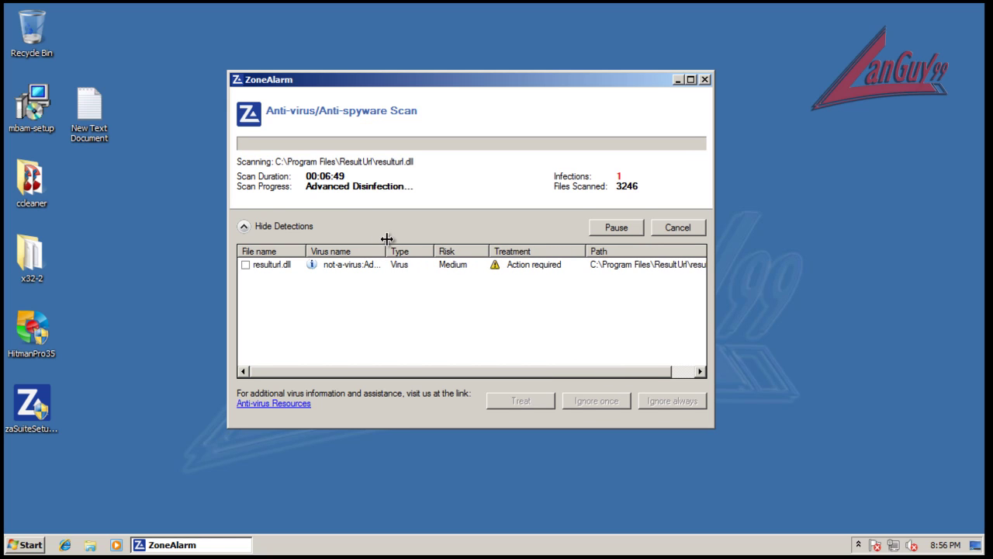
pyautogui.moveTo(714, 268); pyautogui.dragTo(900, 282)
pyautogui.moveTo(738, 251); pyautogui.dragTo(759, 251)
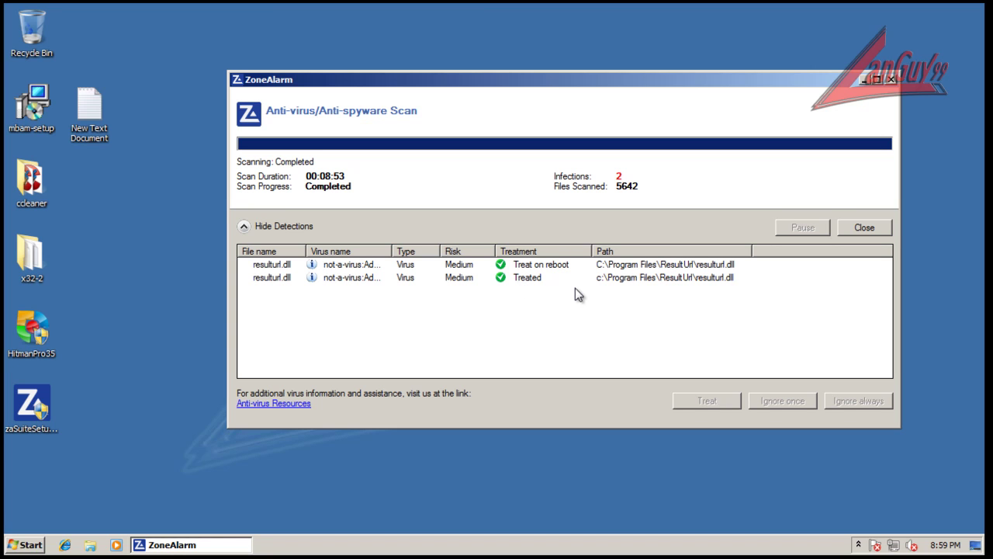
# Close the completed ZoneAlarm scan and reboot the computer to complete the treatment
pyautogui.click(878, 228)
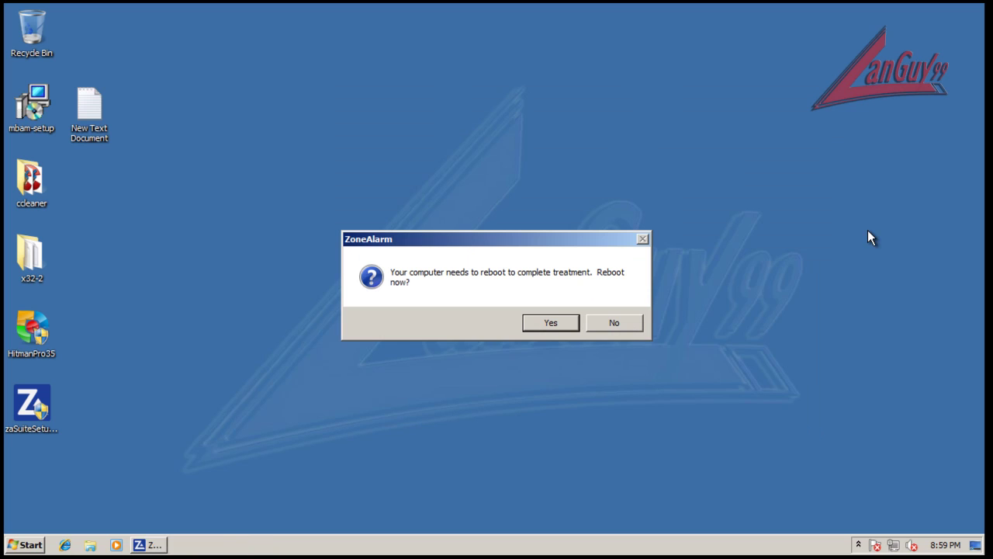
pyautogui.click(551, 321)
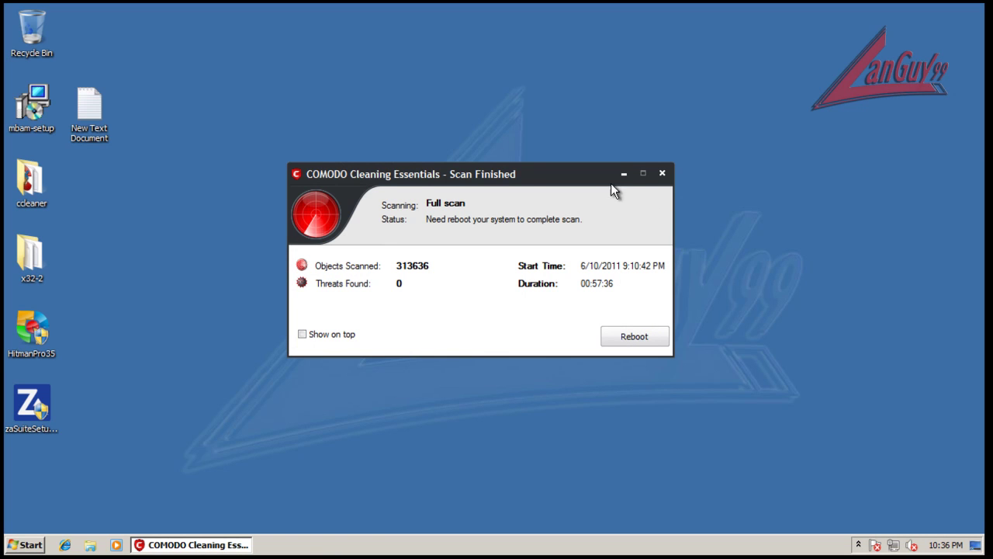
# Close the finished COMODO Cleaning Essentials full scan without rebooting and launch the mbam-setup installer from the desktop
pyautogui.click(662, 173)
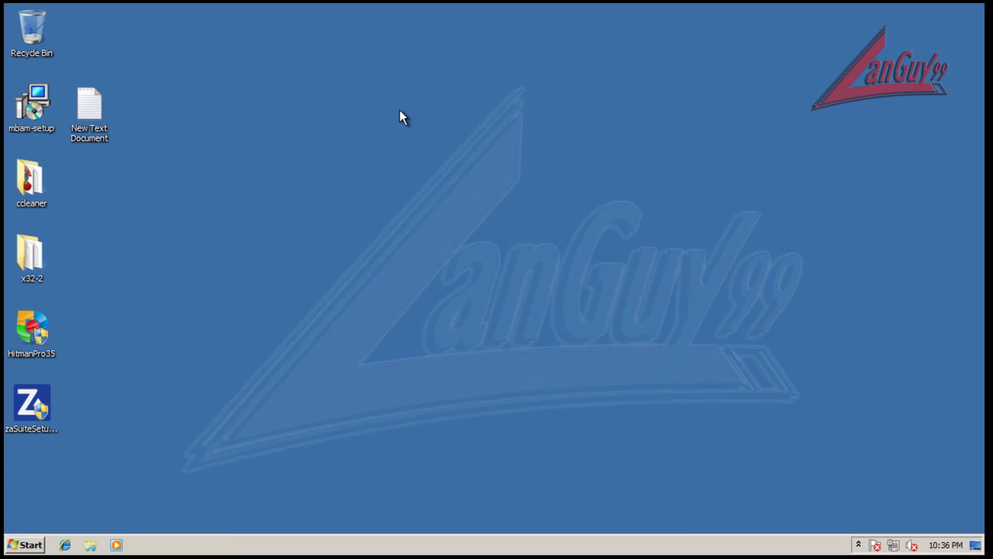
pyautogui.doubleClick(39, 129)
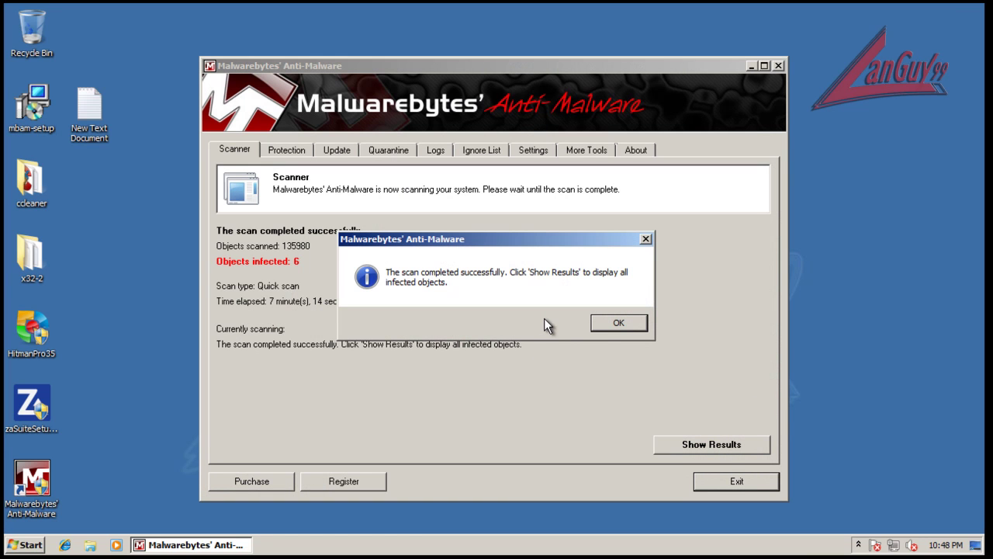
# Show the Malwarebytes quick scan results, and enlarge the window and Item column to read the full file and registry paths
pyautogui.click(606, 328)
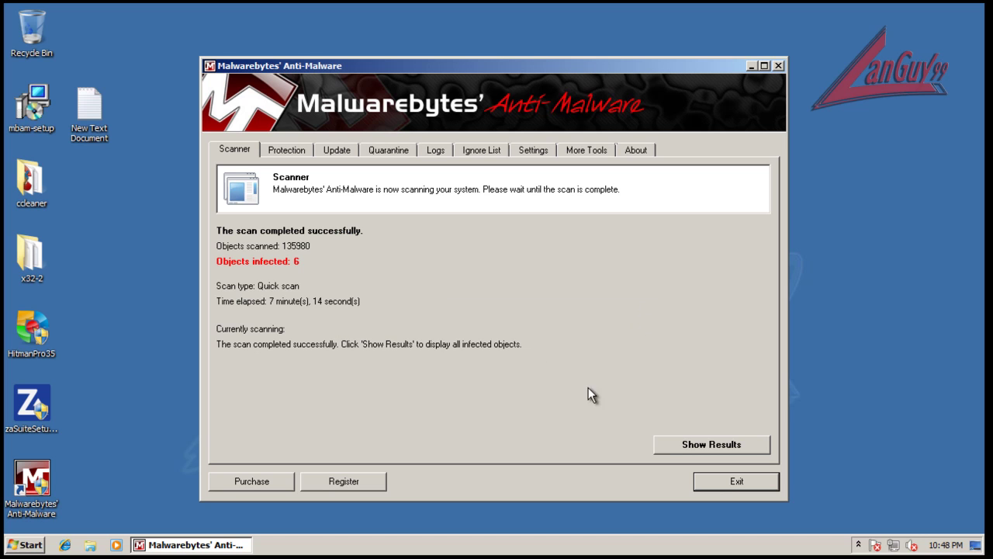
pyautogui.click(689, 452)
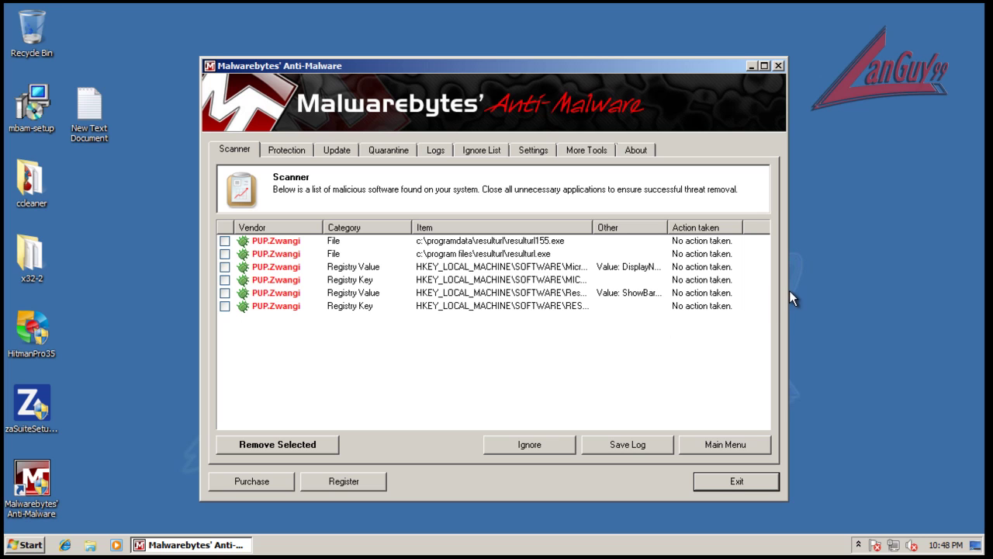
pyautogui.moveTo(789, 289); pyautogui.dragTo(965, 291)
pyautogui.moveTo(692, 86); pyautogui.dragTo(525, 92)
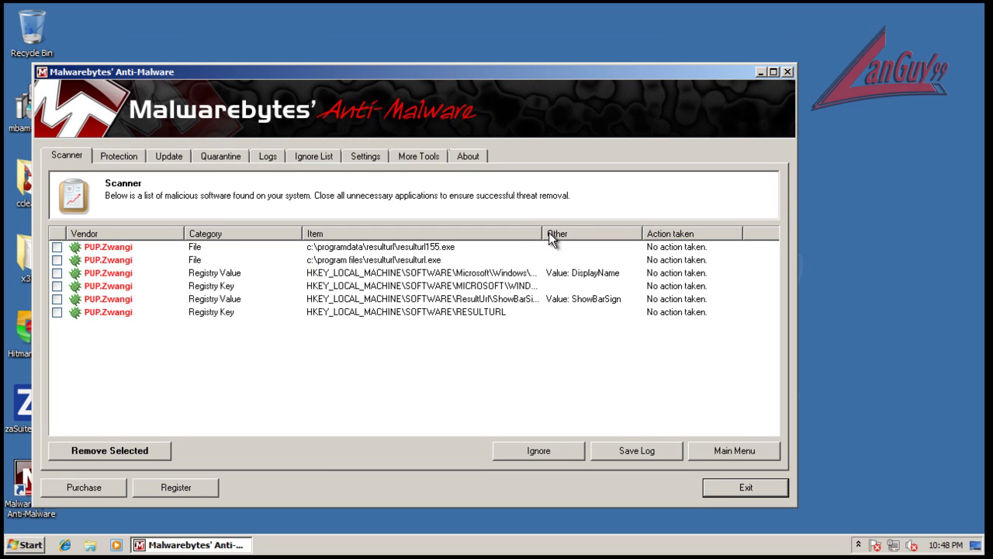
pyautogui.moveTo(543, 233); pyautogui.dragTo(697, 228)
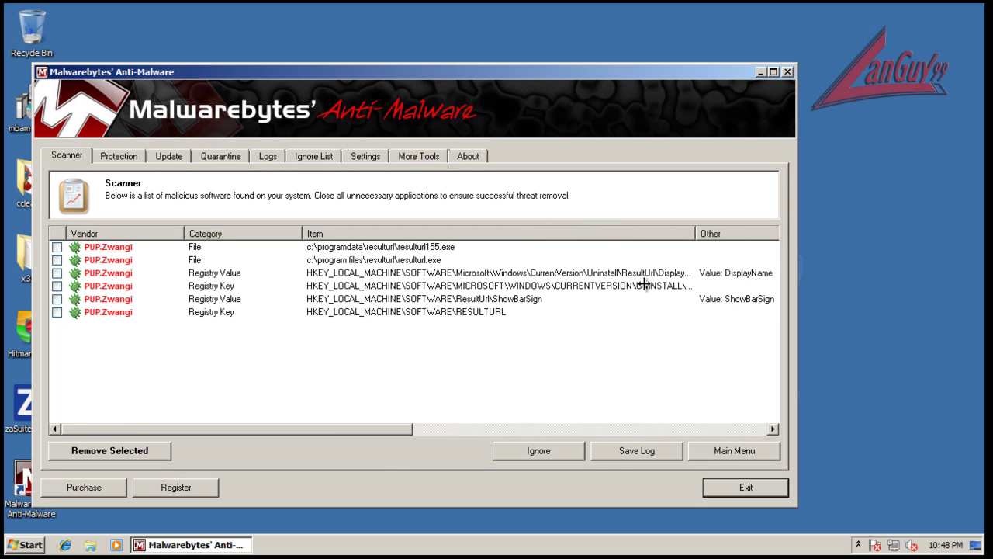
pyautogui.moveTo(348, 429); pyautogui.dragTo(553, 429)
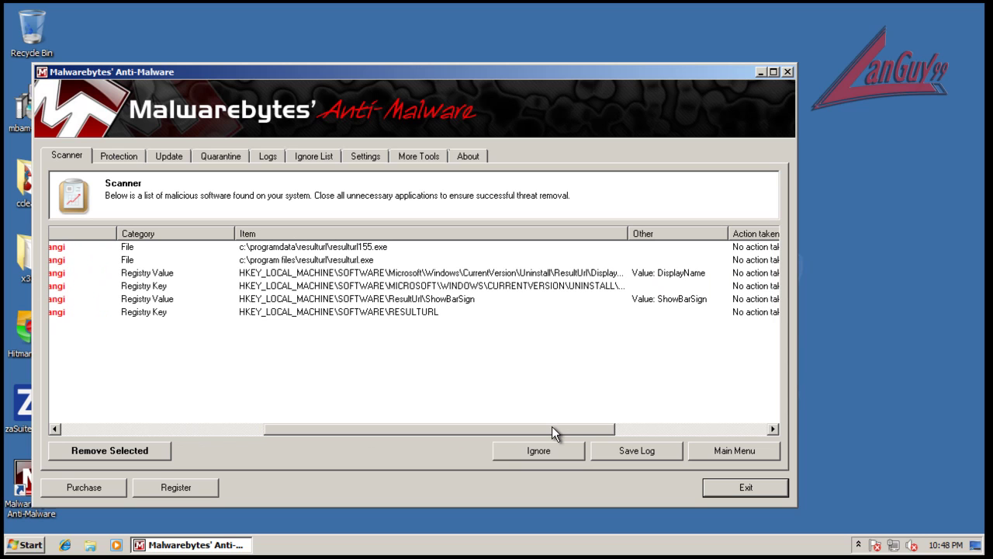
pyautogui.moveTo(628, 233); pyautogui.dragTo(781, 230)
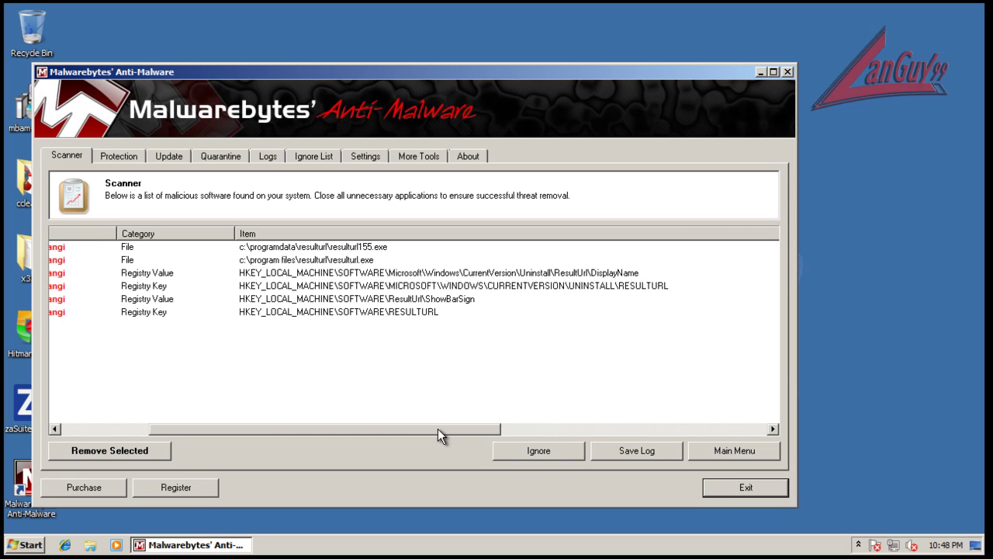
pyautogui.moveTo(440, 428); pyautogui.dragTo(648, 430)
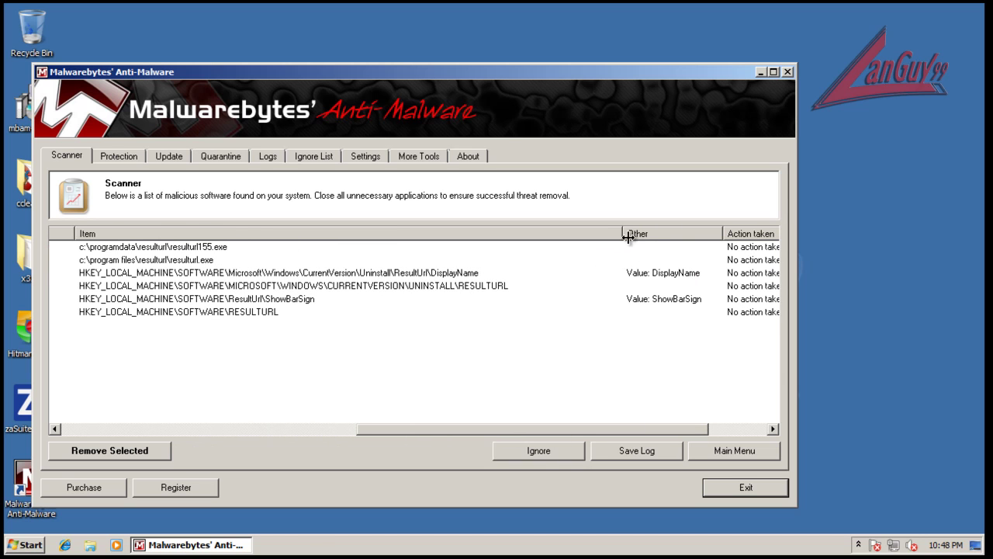
pyautogui.moveTo(630, 231); pyautogui.dragTo(526, 230)
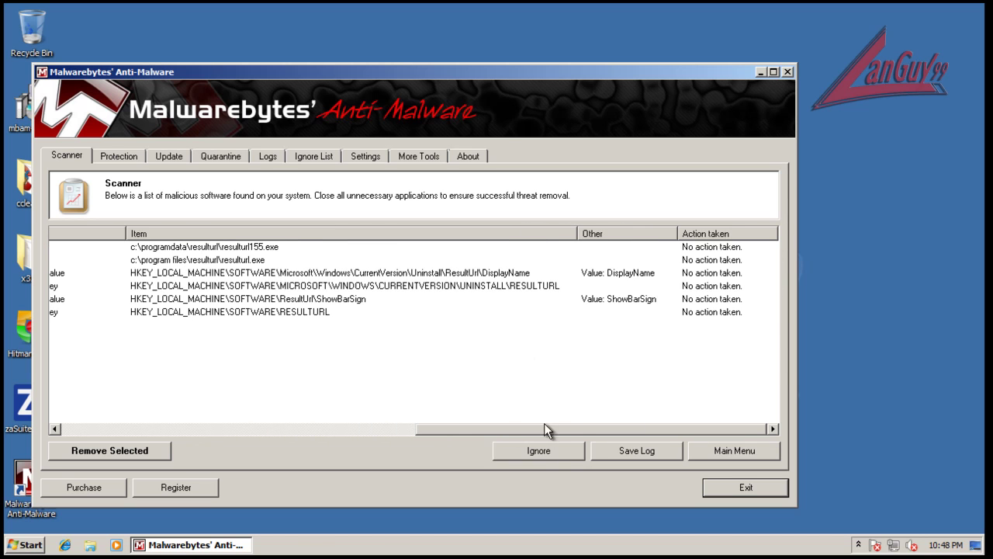
pyautogui.moveTo(547, 427); pyautogui.dragTo(186, 412)
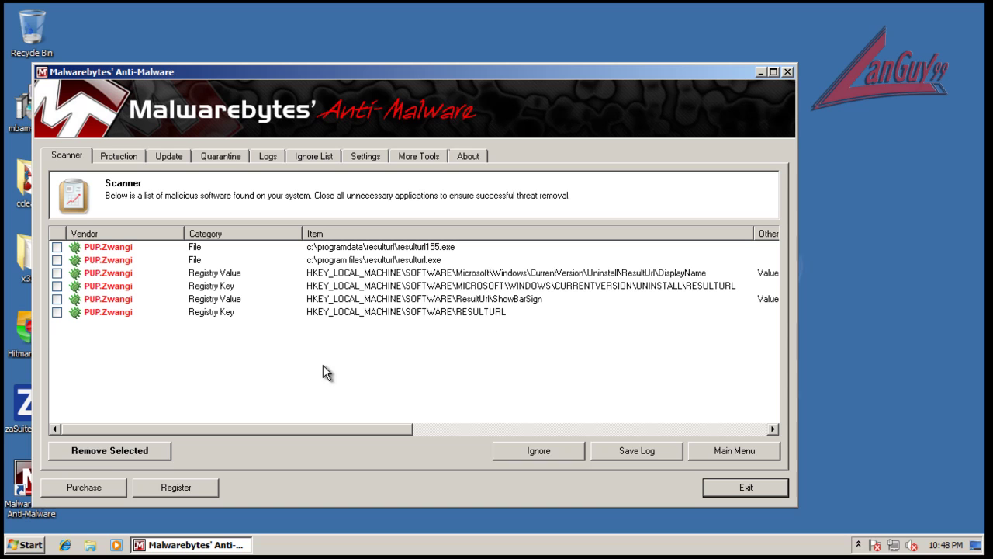
# Try to remove the listed PUP.Zwangi items with none of them ticked, and dismiss the log and completion message
pyautogui.click(108, 449)
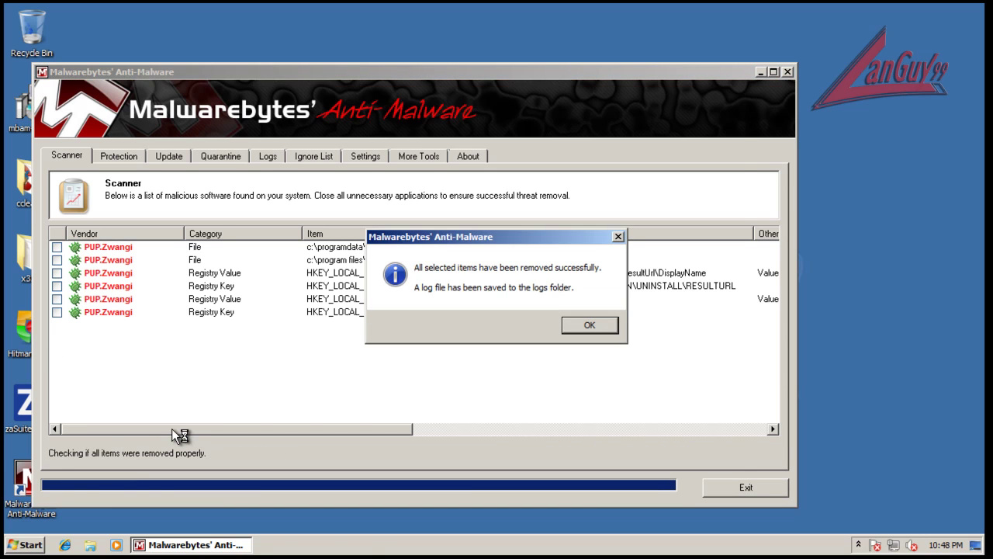
pyautogui.press('Return')
pyautogui.click(734, 90)
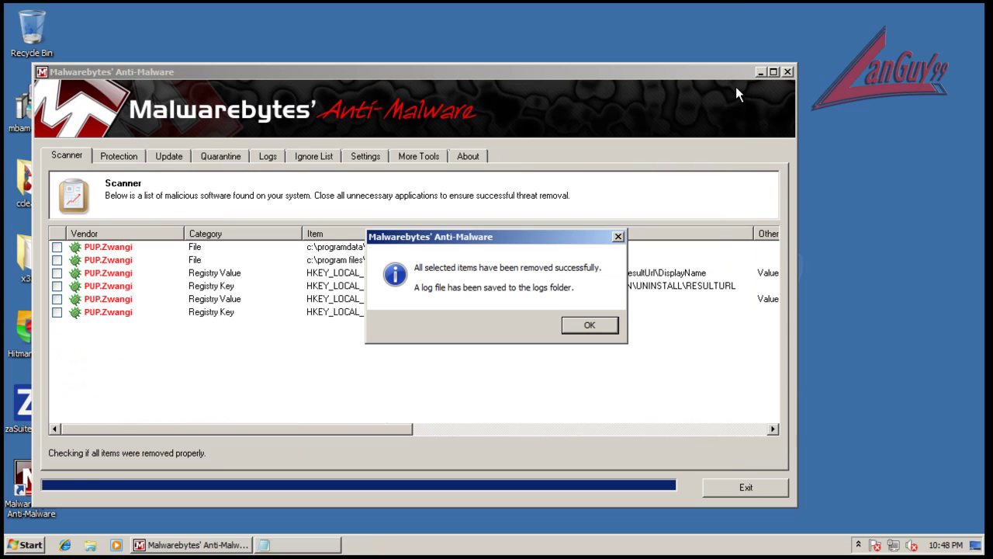
pyautogui.click(590, 327)
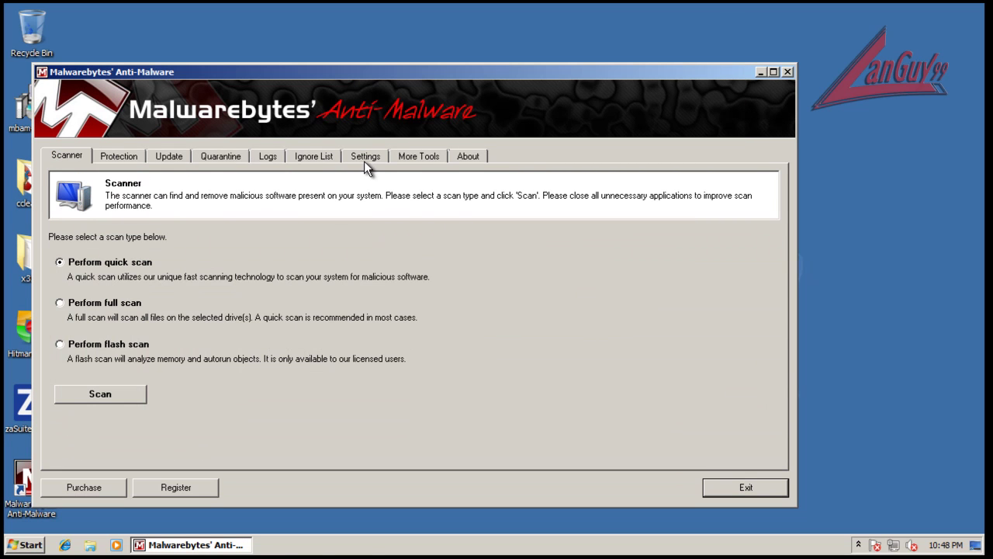
pyautogui.click(219, 158)
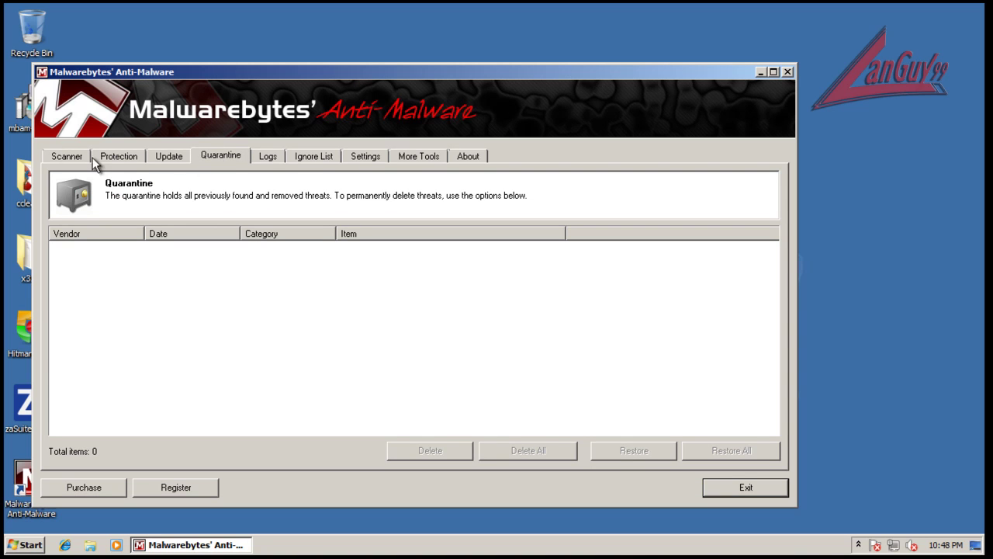
pyautogui.click(266, 159)
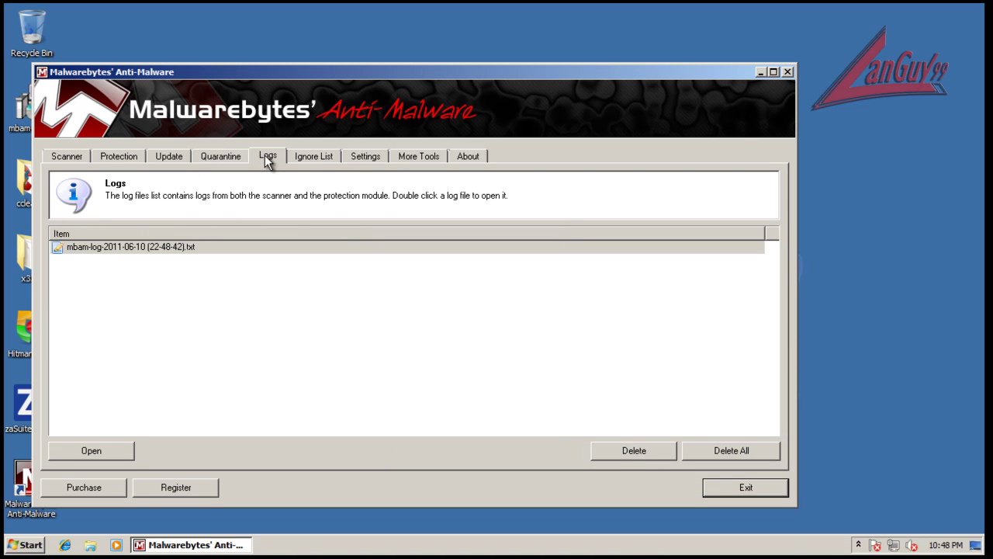
pyautogui.doubleClick(143, 247)
pyautogui.scroll(-5, 225, 299)
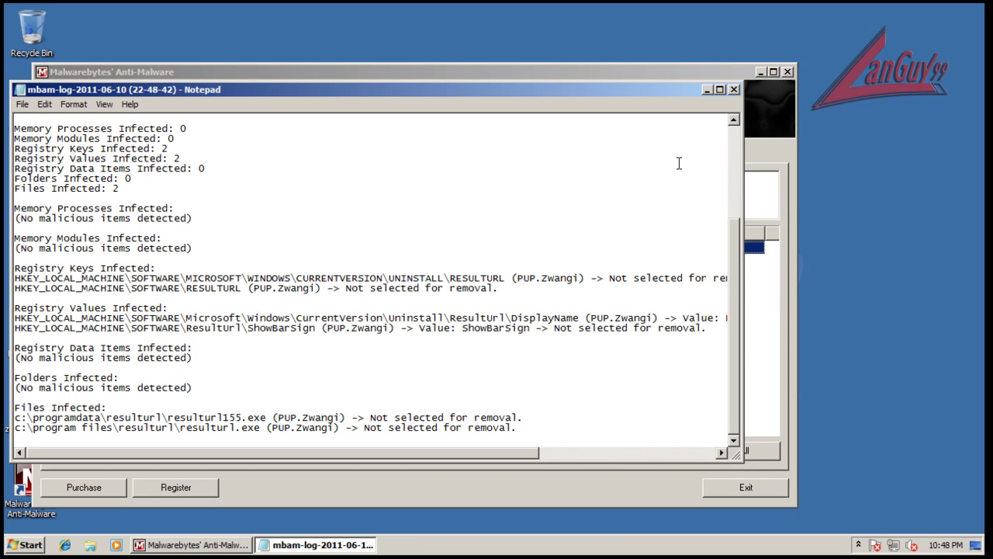
# Close the opened scan log and start another Malwarebytes quick scan, moving the program window clear of the desktop icons
pyautogui.click(734, 90)
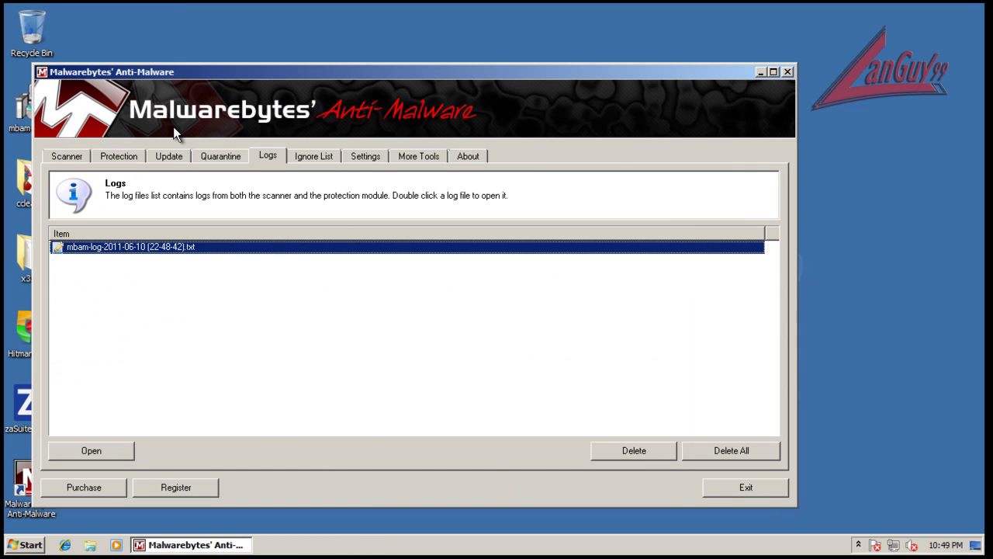
pyautogui.click(65, 159)
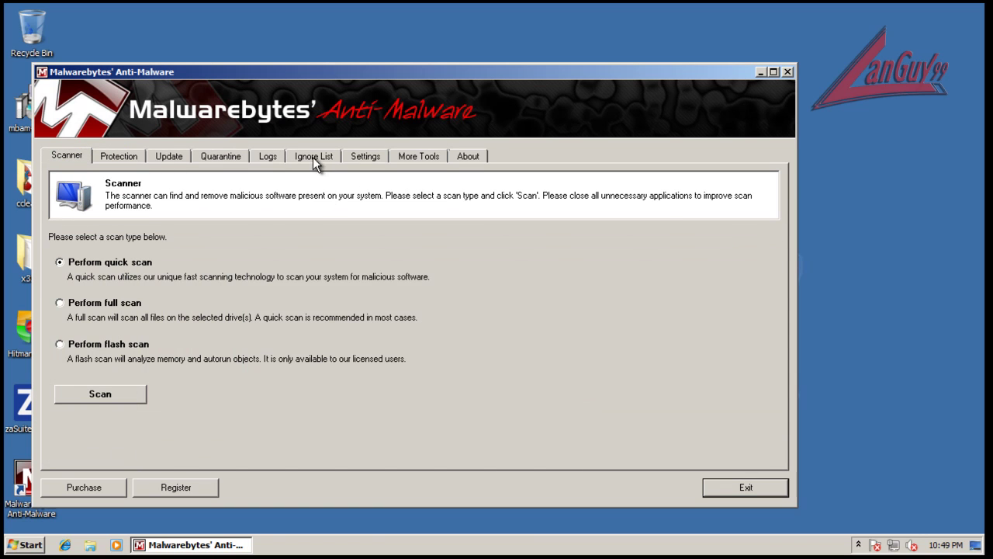
pyautogui.click(111, 398)
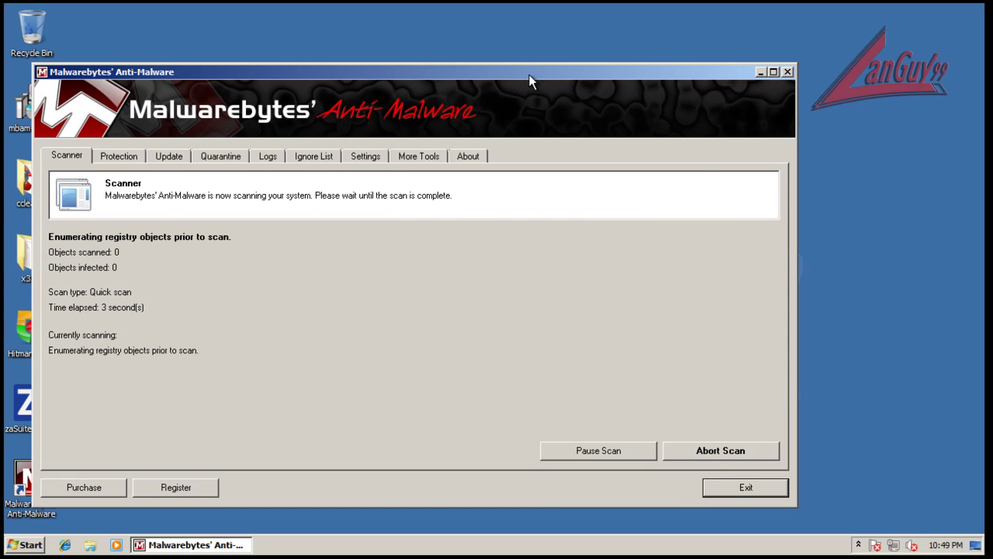
pyautogui.moveTo(529, 78); pyautogui.dragTo(643, 79)
pyautogui.moveTo(534, 78); pyautogui.dragTo(509, 54)
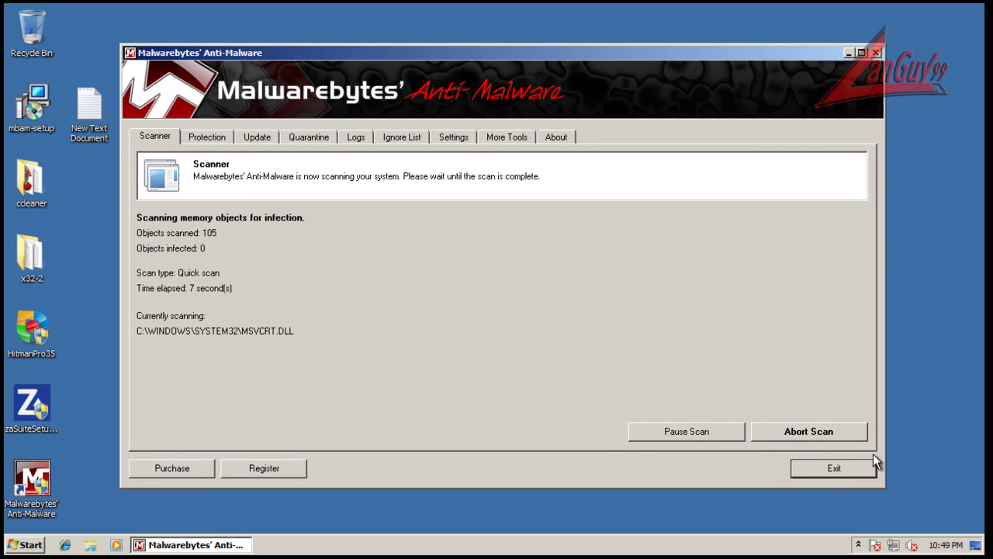
# Pause and abort the running Malwarebytes quick scan, and dismiss its log and the completion message
pyautogui.click(708, 434)
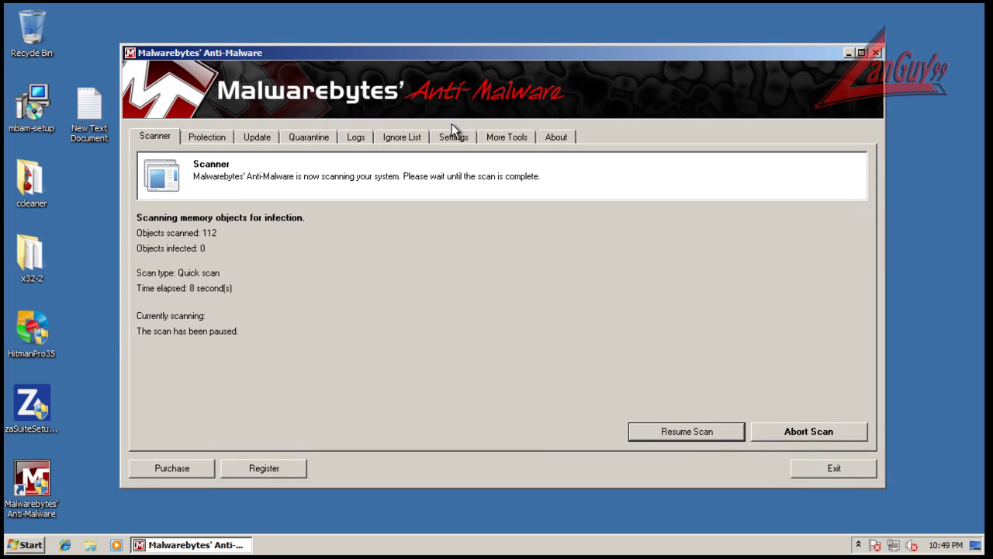
pyautogui.click(764, 432)
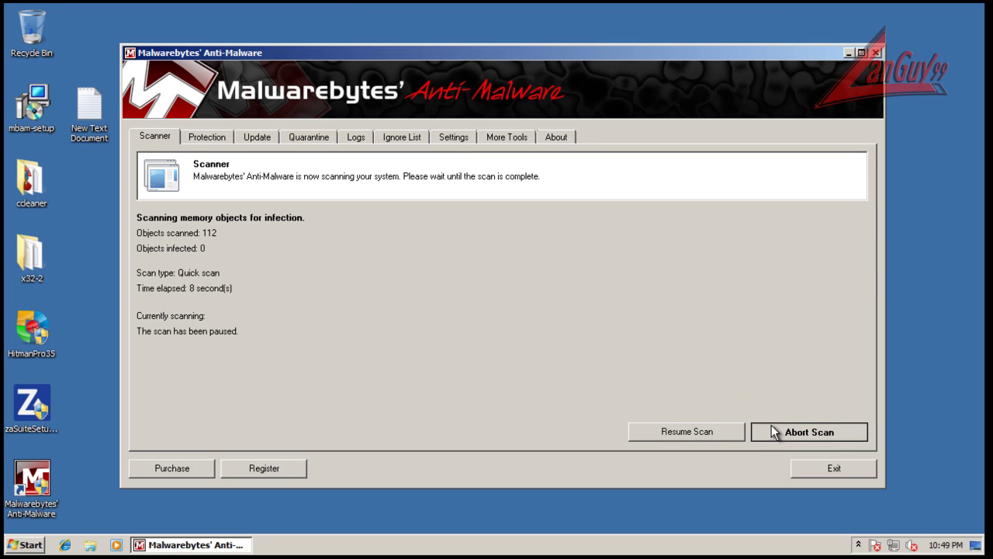
pyautogui.click(511, 322)
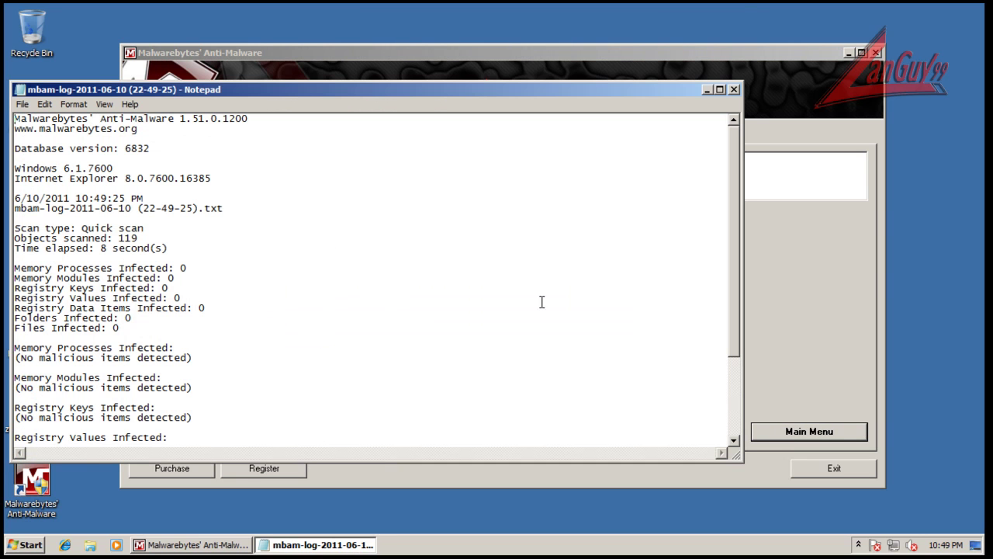
pyautogui.click(734, 90)
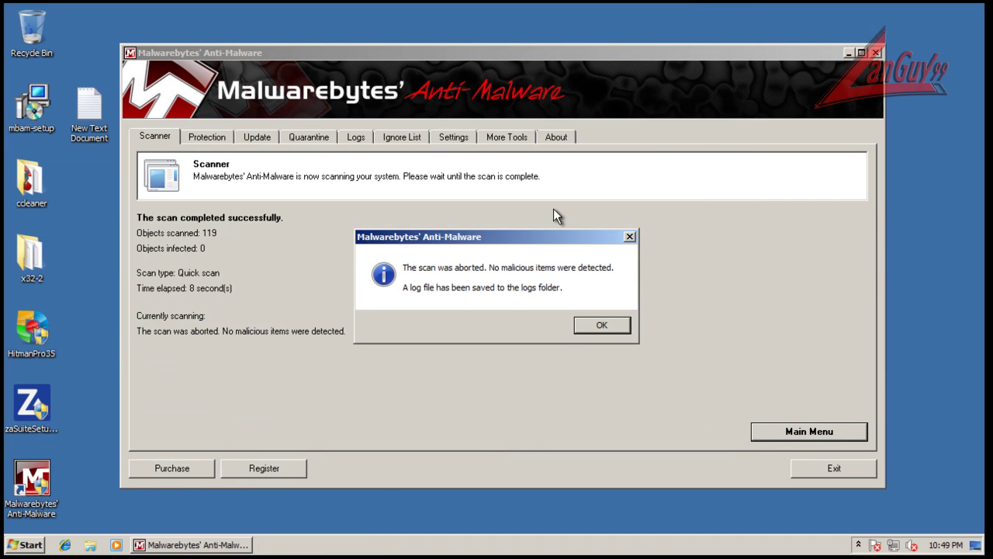
pyautogui.click(604, 323)
# Review the Malwarebytes general and scanner settings, including the action for potentially unwanted programs, and start a quick scan
pyautogui.click(446, 142)
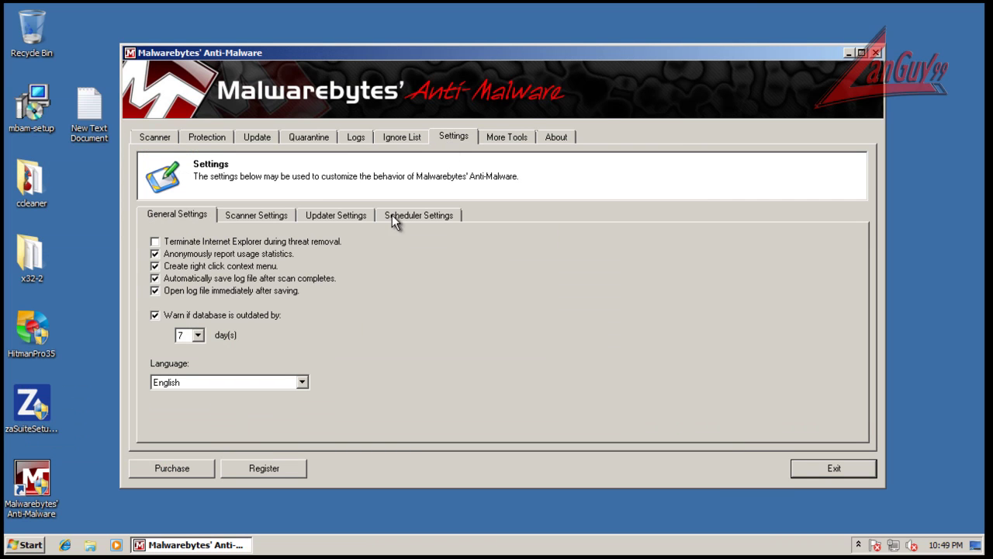
pyautogui.click(275, 215)
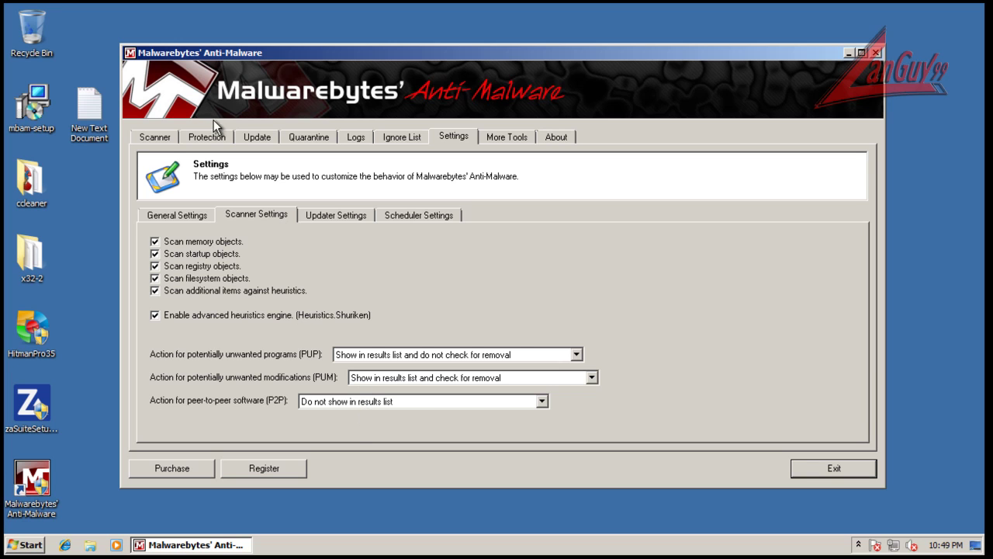
pyautogui.click(155, 137)
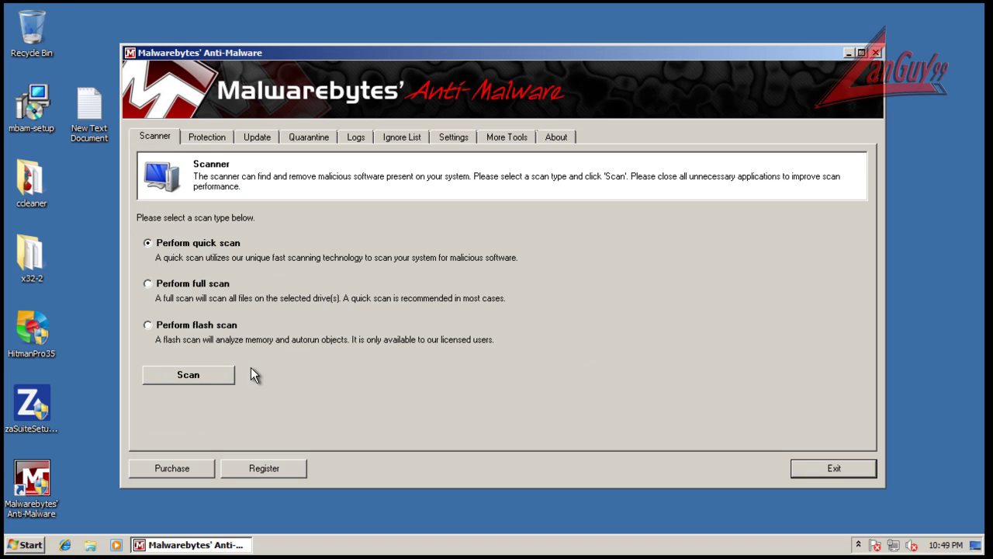
pyautogui.click(217, 374)
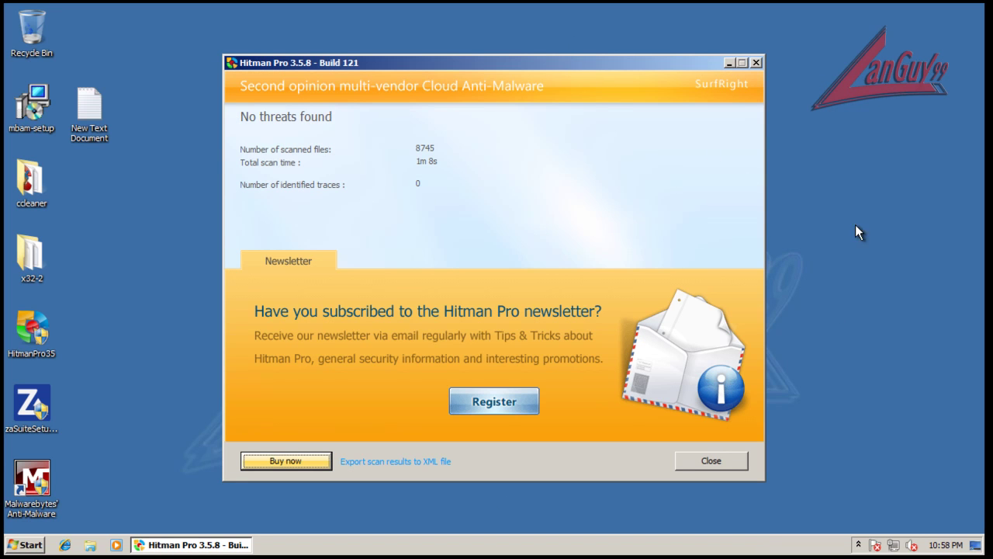
# Close the finished Hitman Pro scan and check the hidden notification area icons for running programs
pyautogui.click(709, 461)
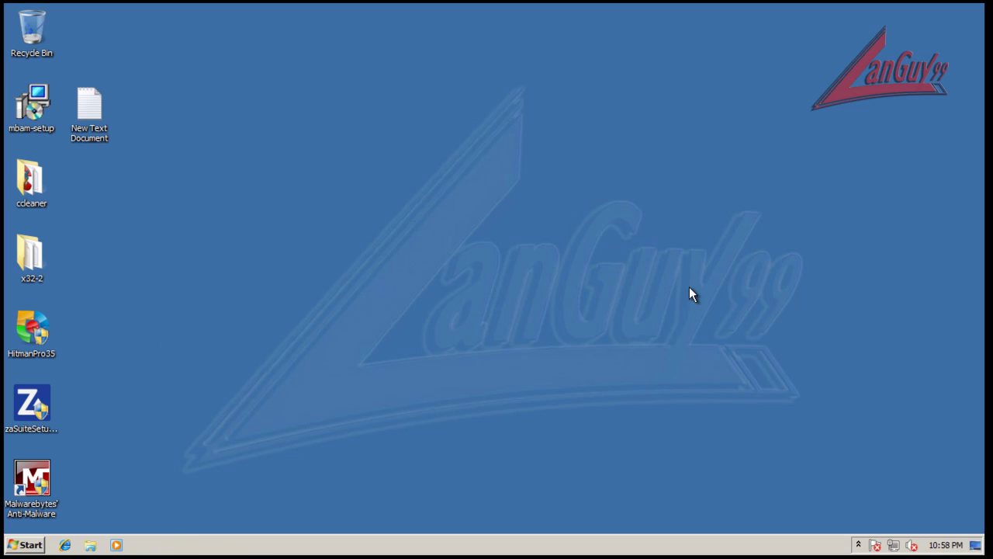
pyautogui.click(859, 545)
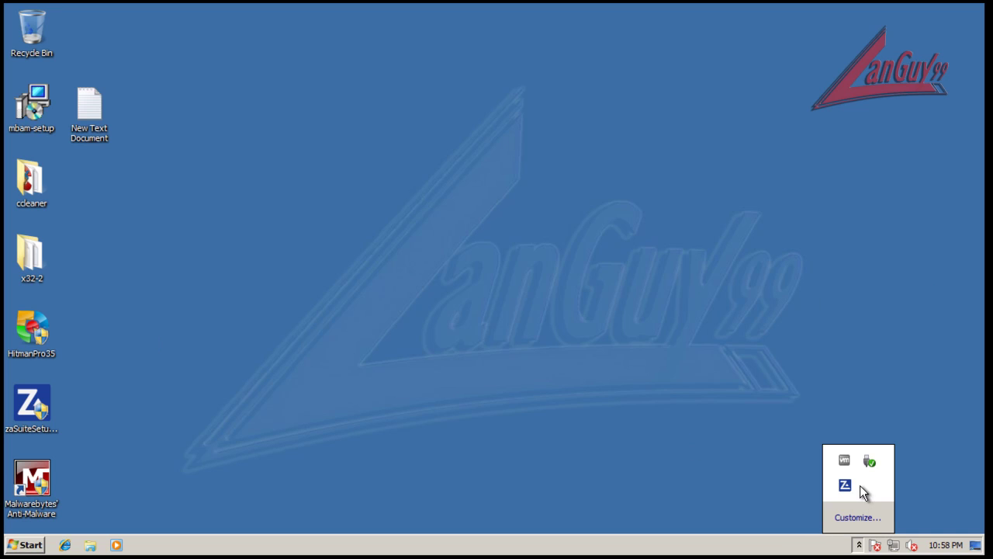
pyautogui.click(582, 383)
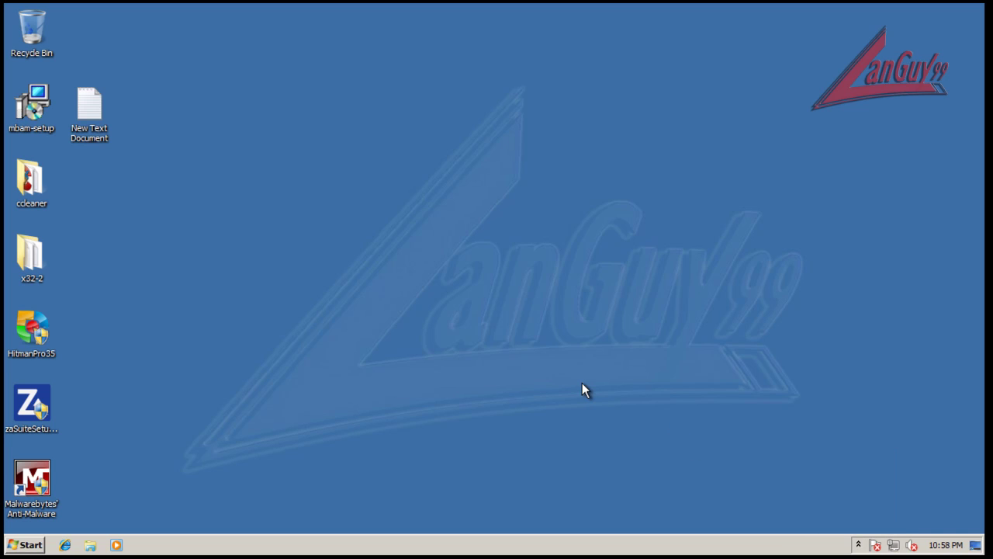
# Open Windows Task Manager, show processes from all users, and examine the whole process list for leftover malware
pyautogui.rightClick(729, 548)
pyautogui.click(751, 506)
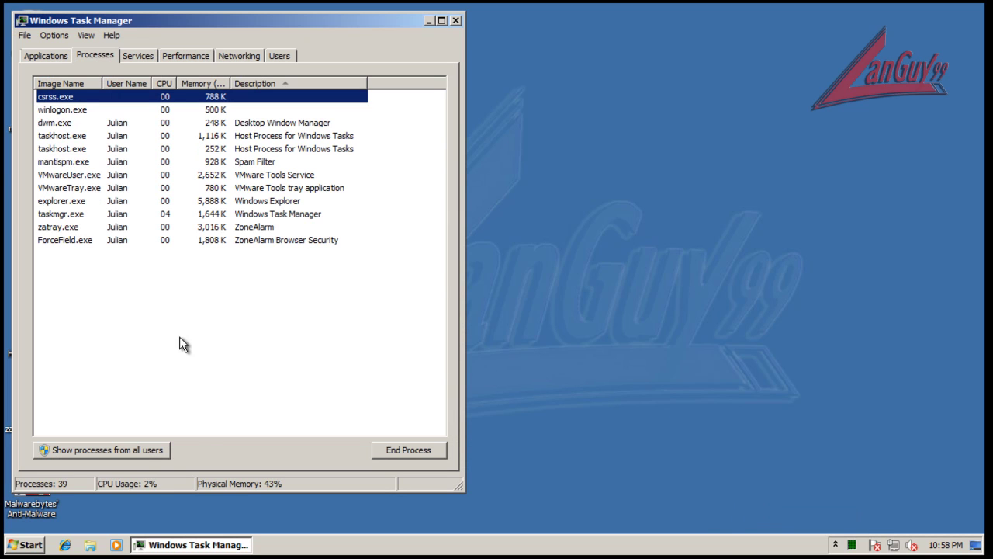
pyautogui.click(152, 455)
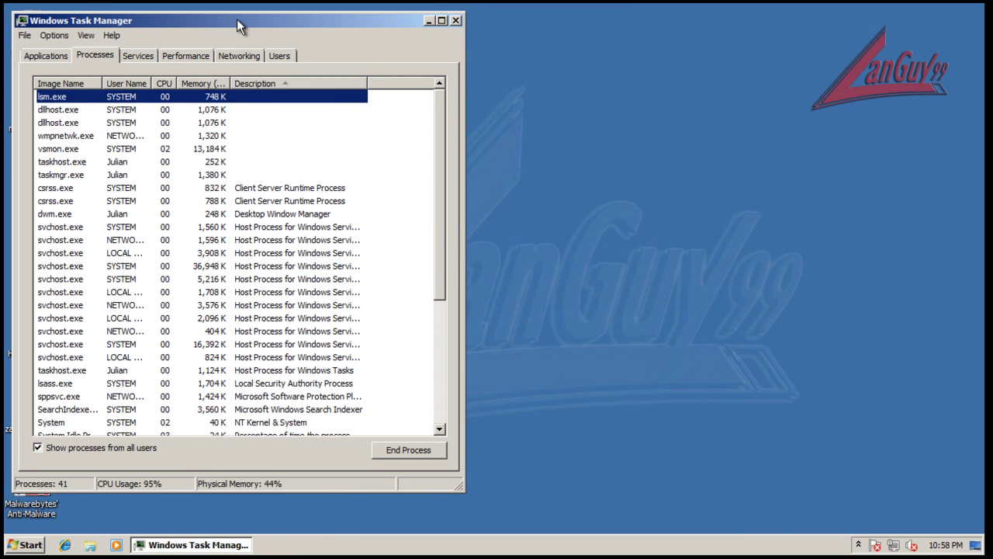
pyautogui.moveTo(238, 23); pyautogui.dragTo(294, 29)
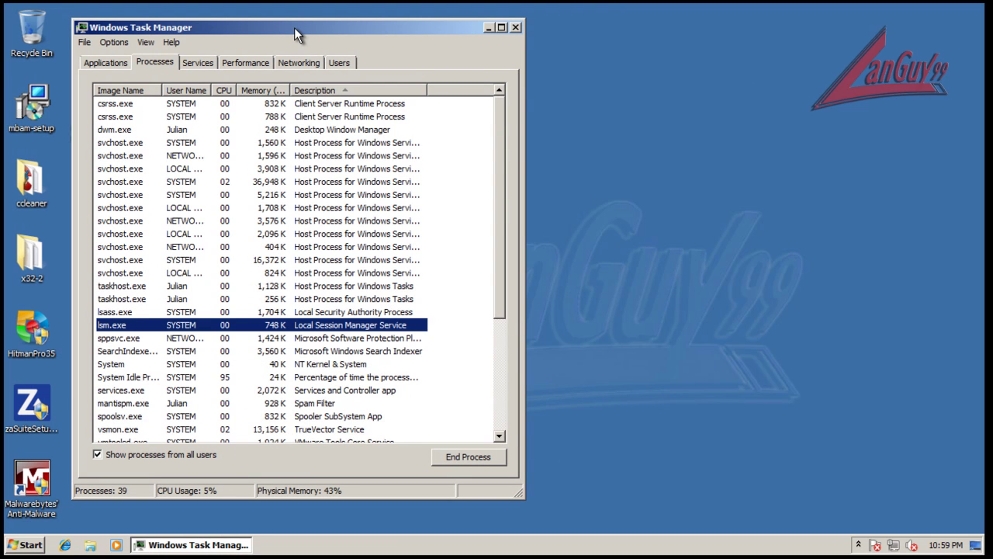
pyautogui.moveTo(499, 121); pyautogui.dragTo(505, 263)
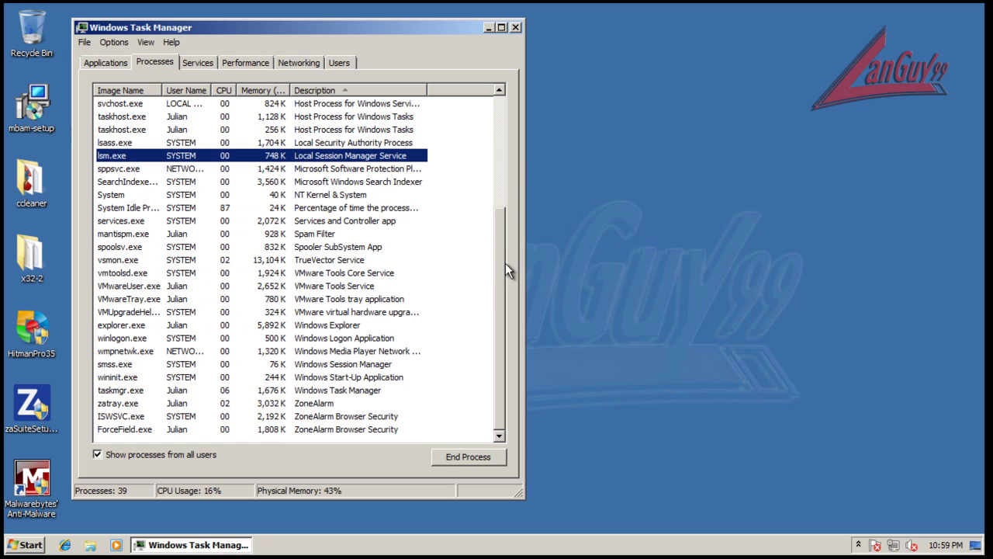